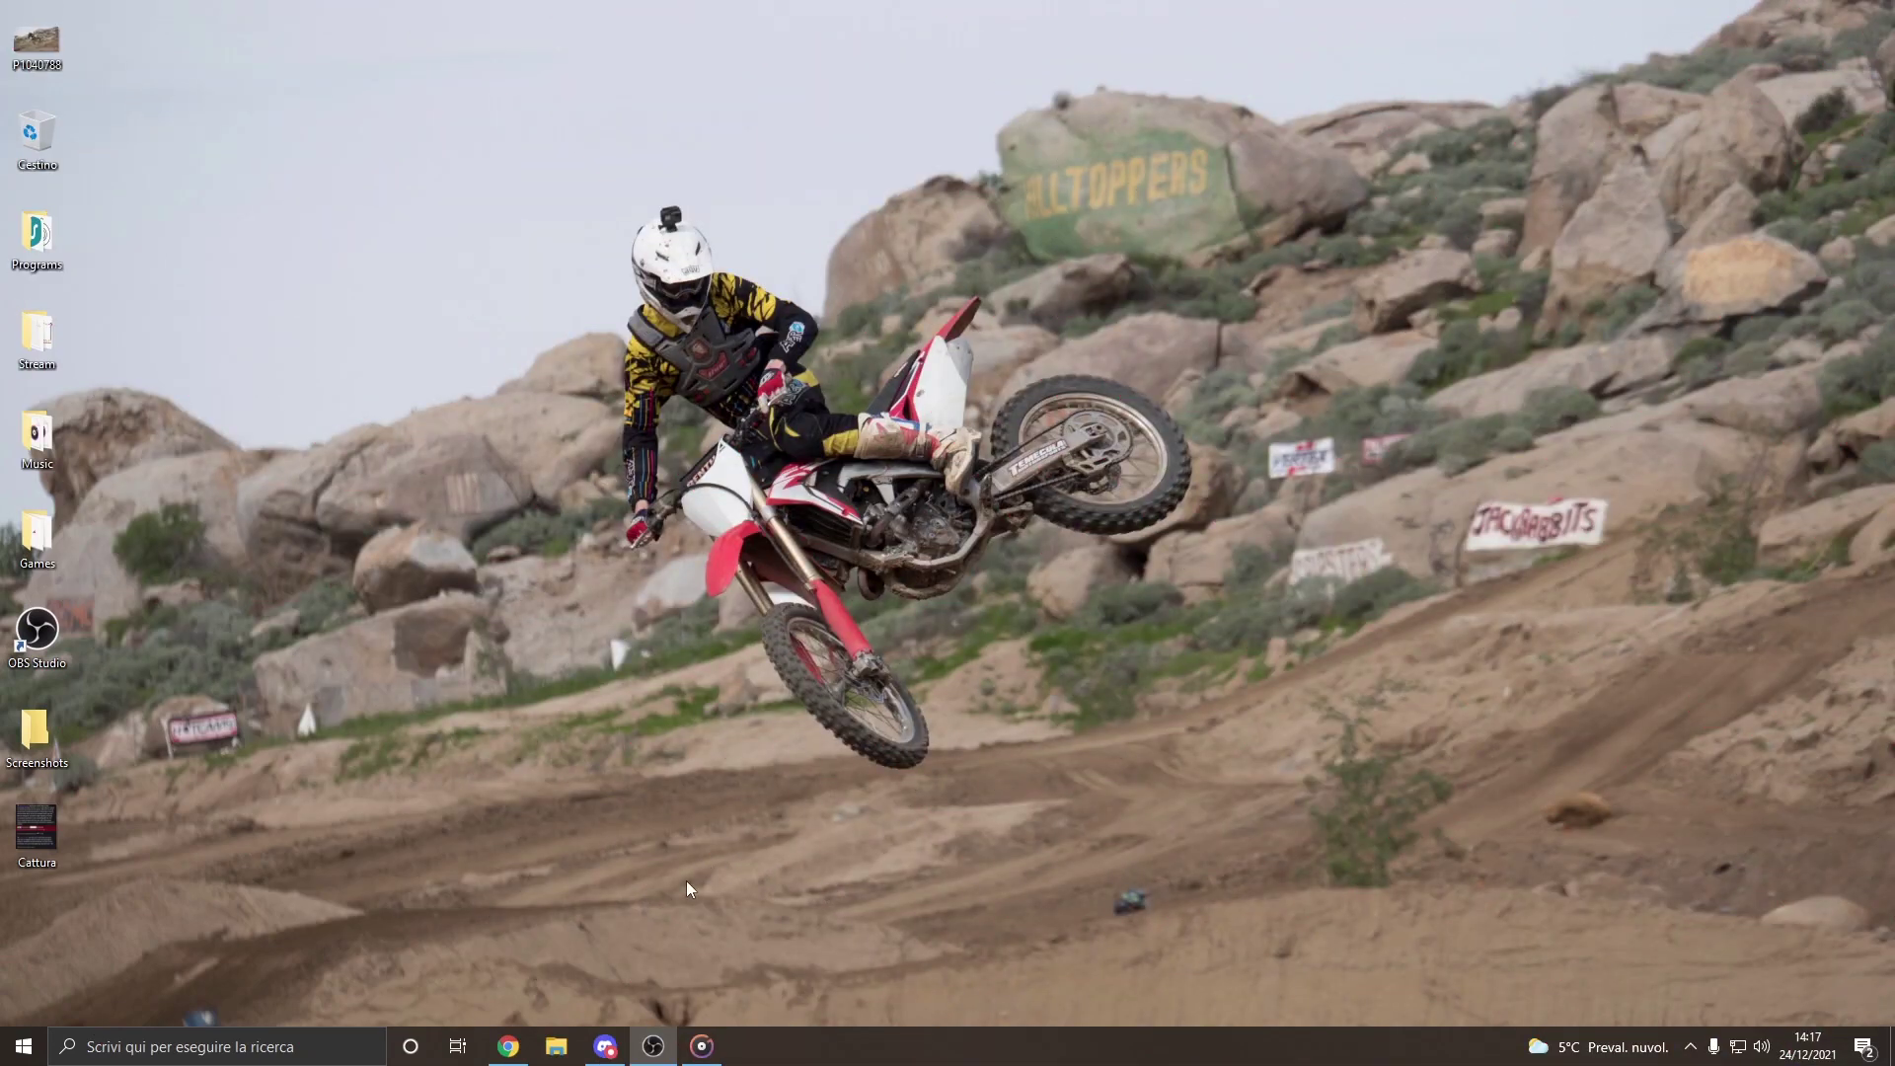
- Open the pinned TRAFIC MOD Google Drive link in Discord's #carx-general channel
left_click(606, 1047)
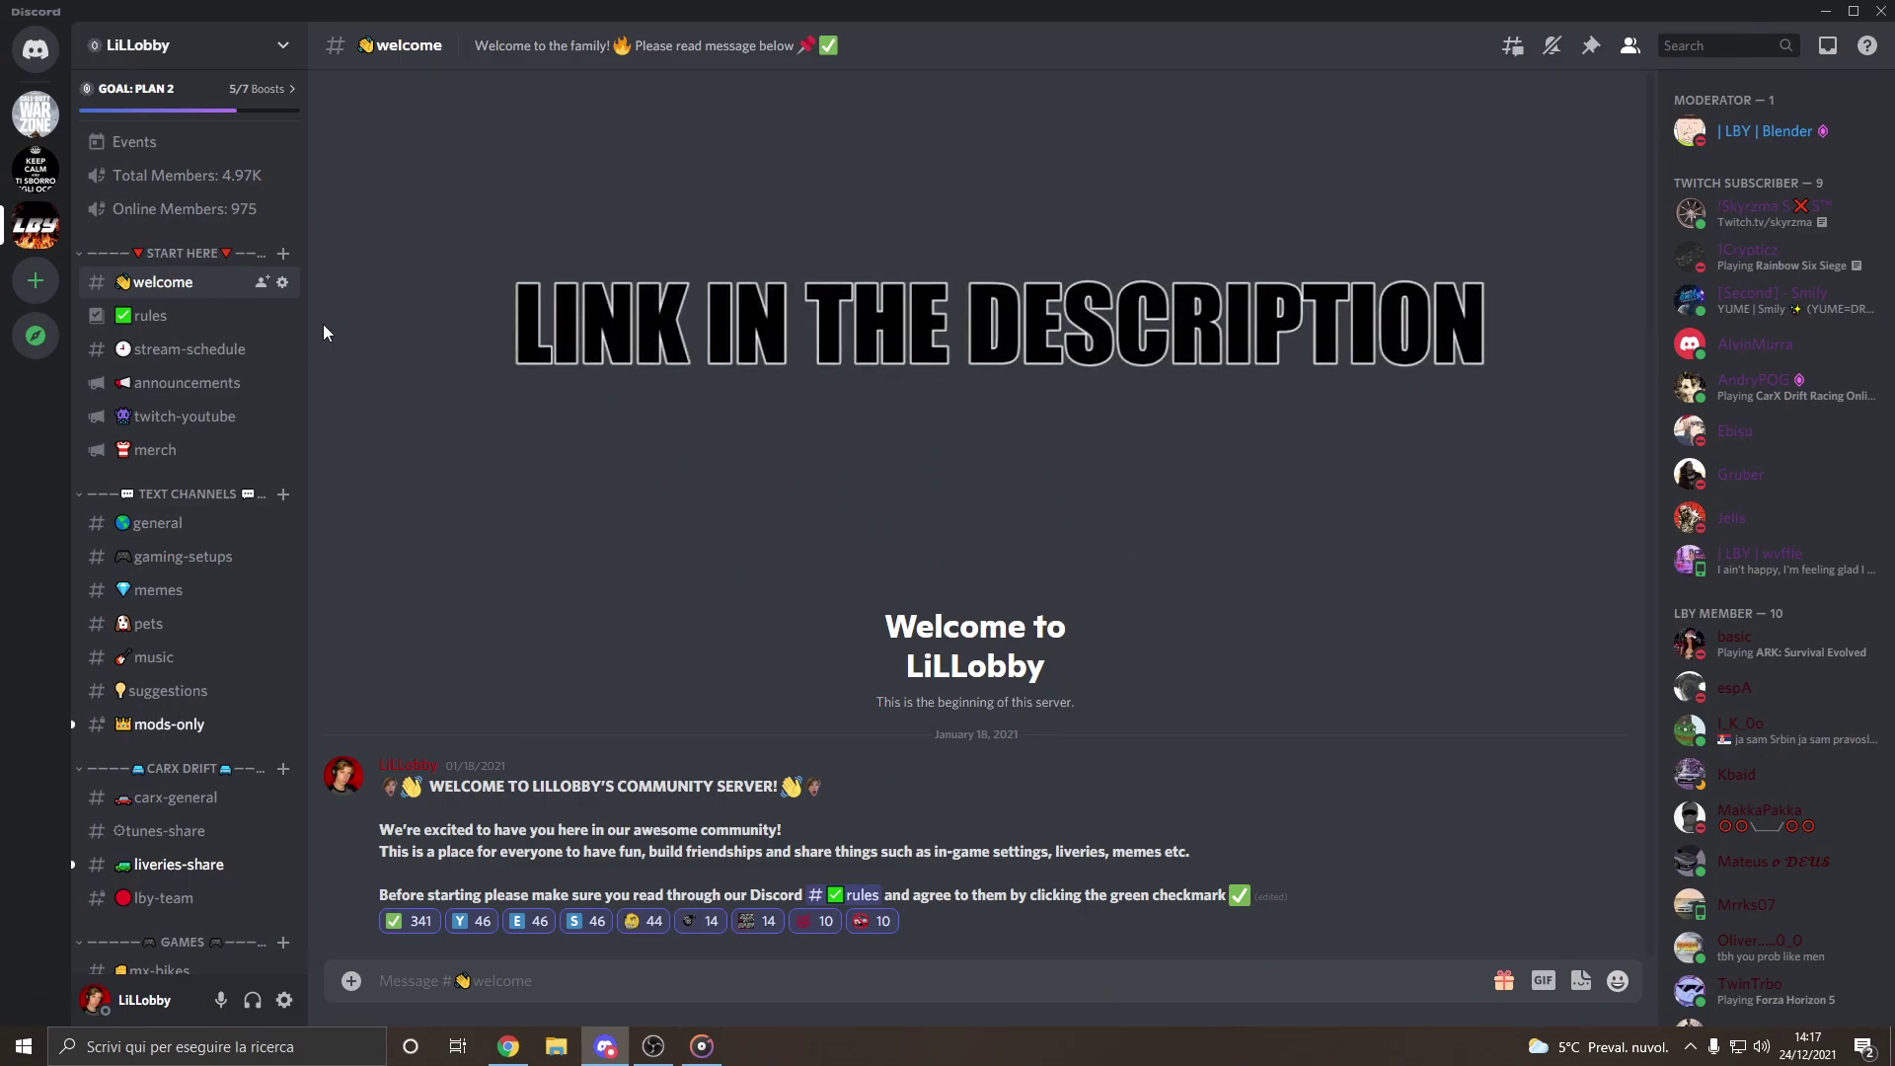
scroll(247, 384, "down", 3)
scroll(219, 466, "down", 1)
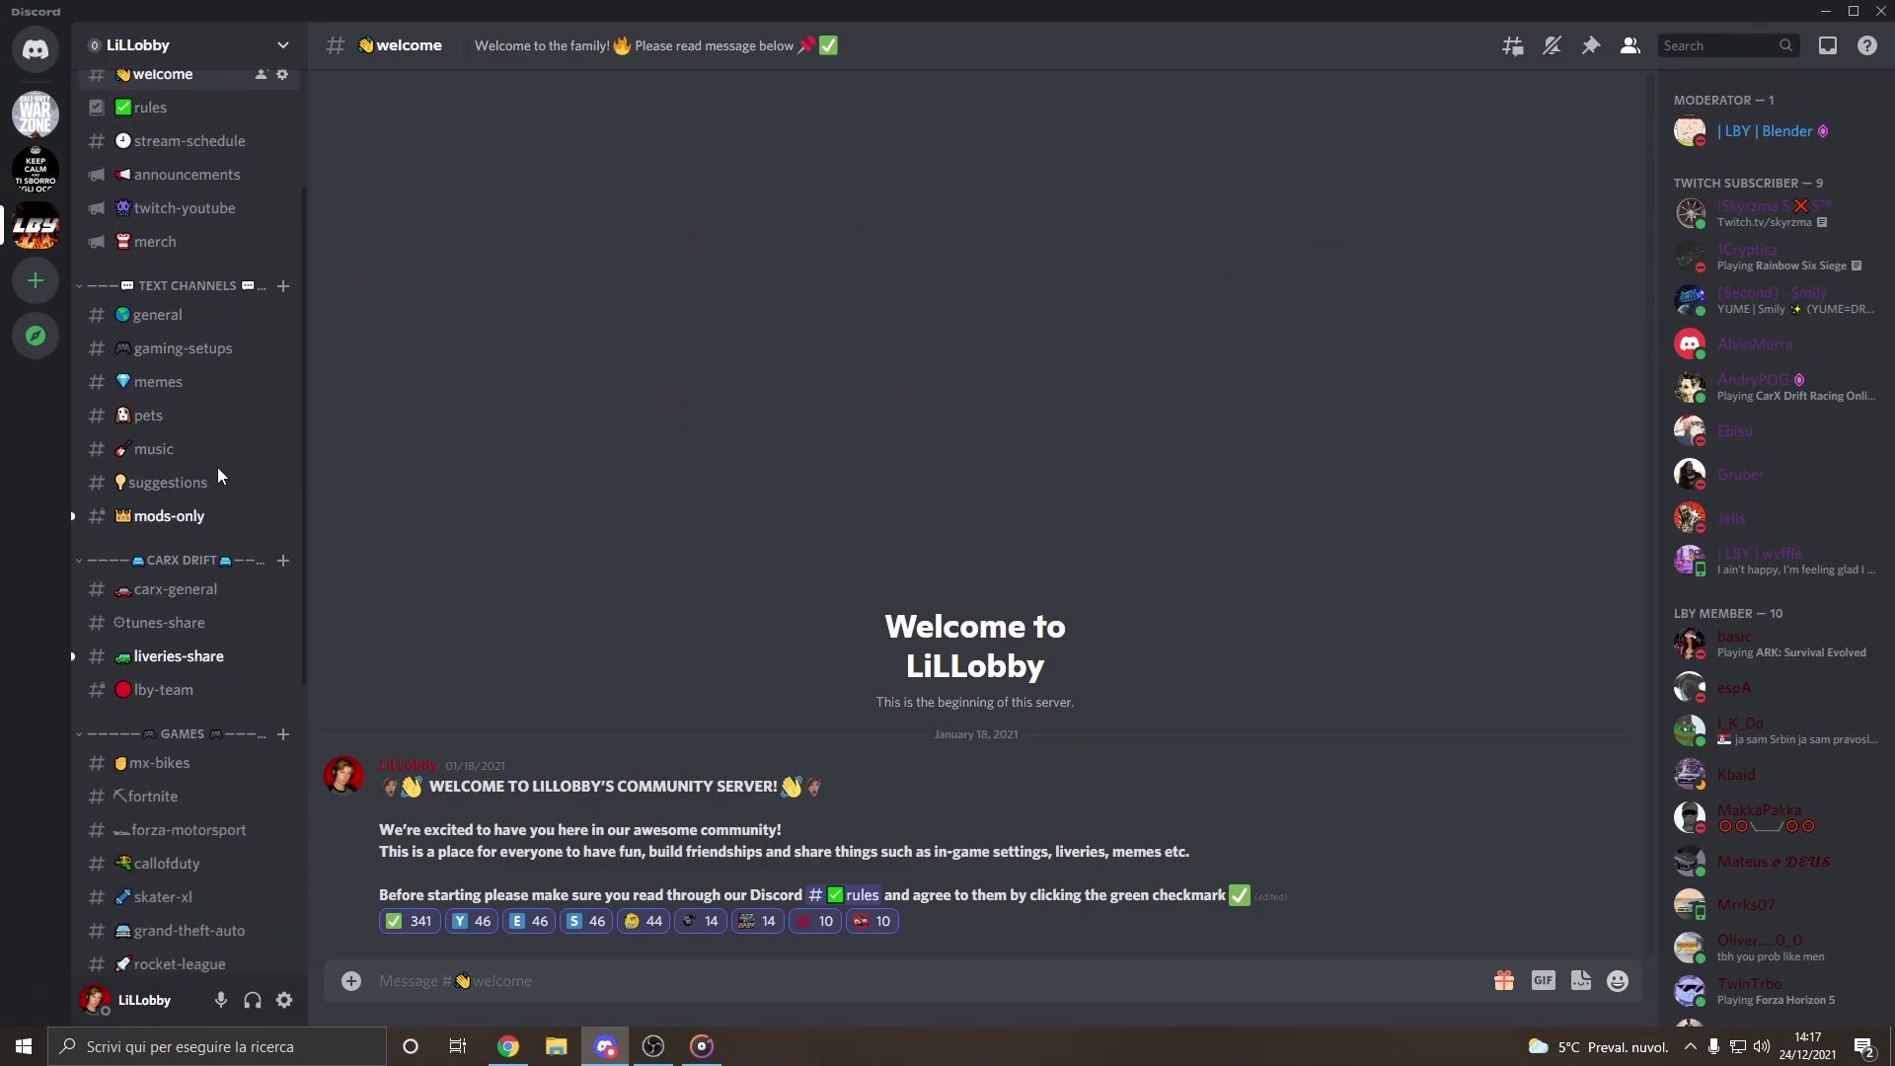
scroll(218, 466, "down", 1)
left_click(176, 500)
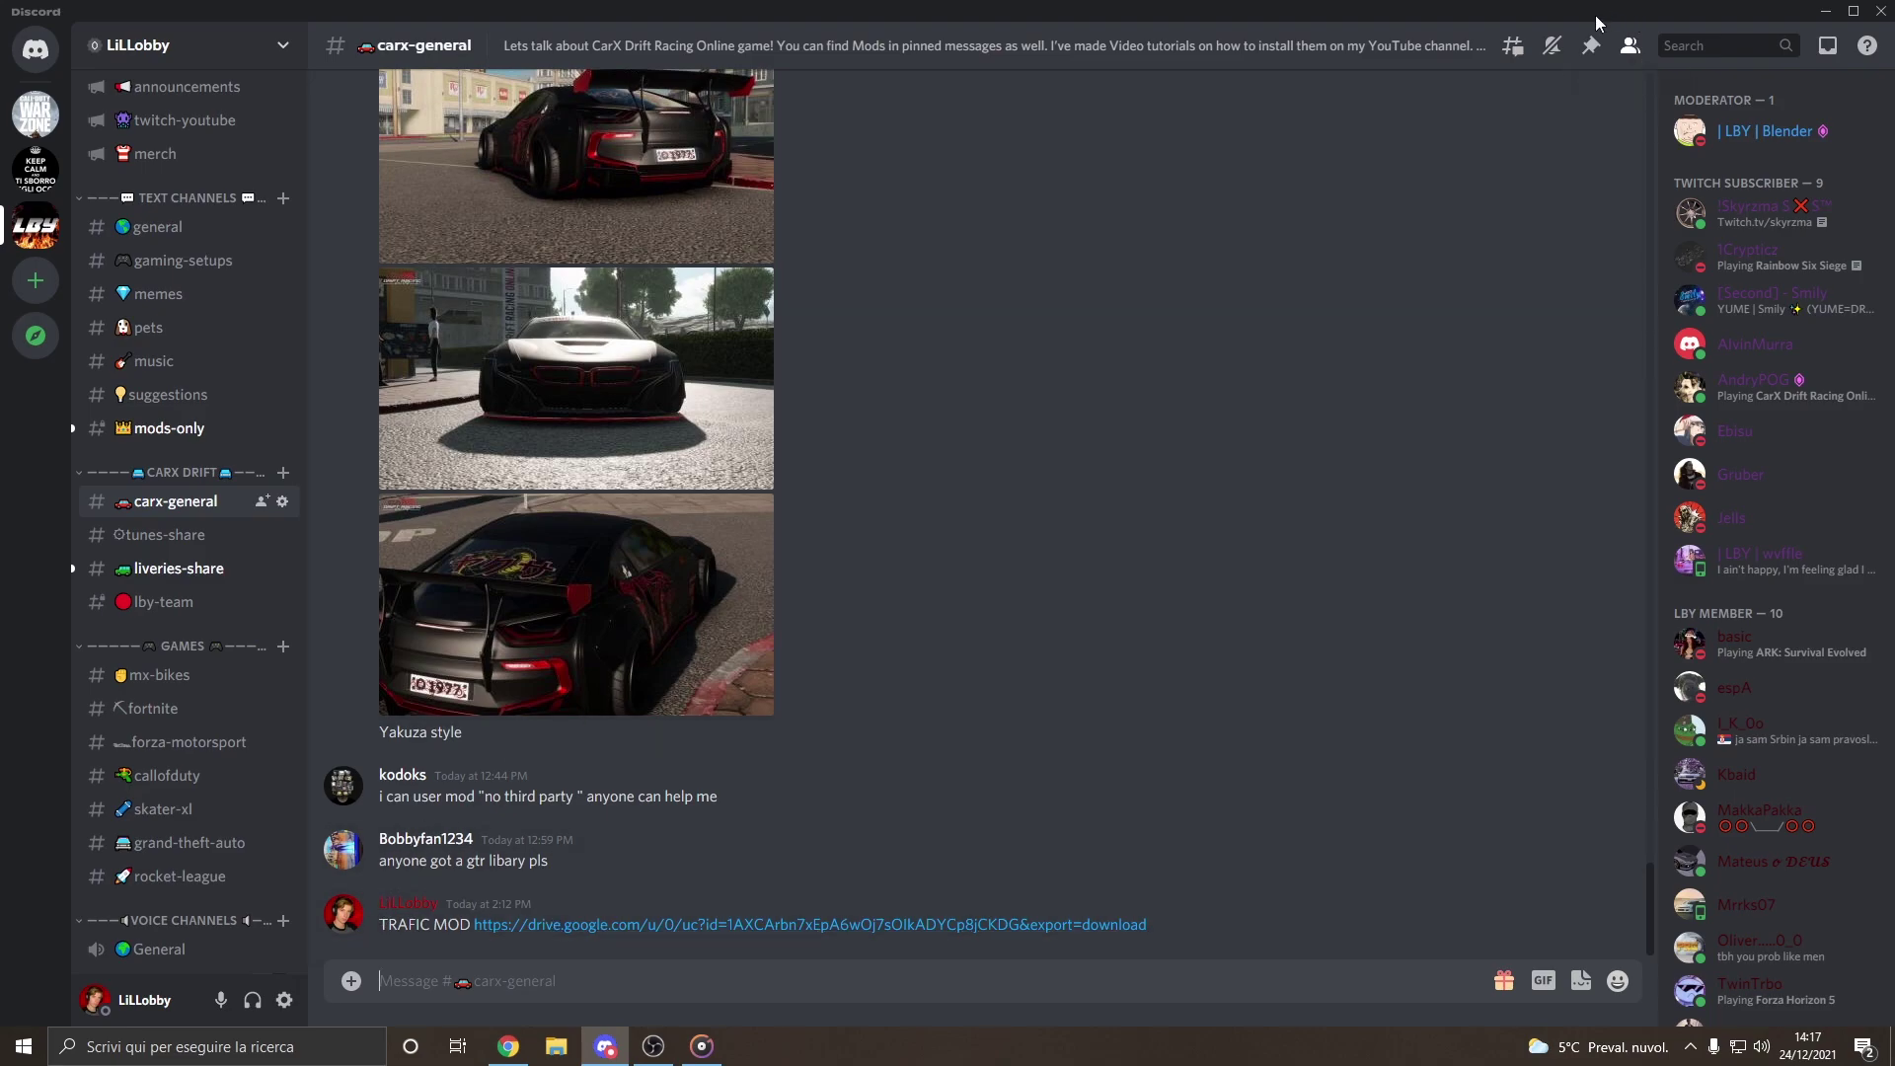
left_click(1593, 46)
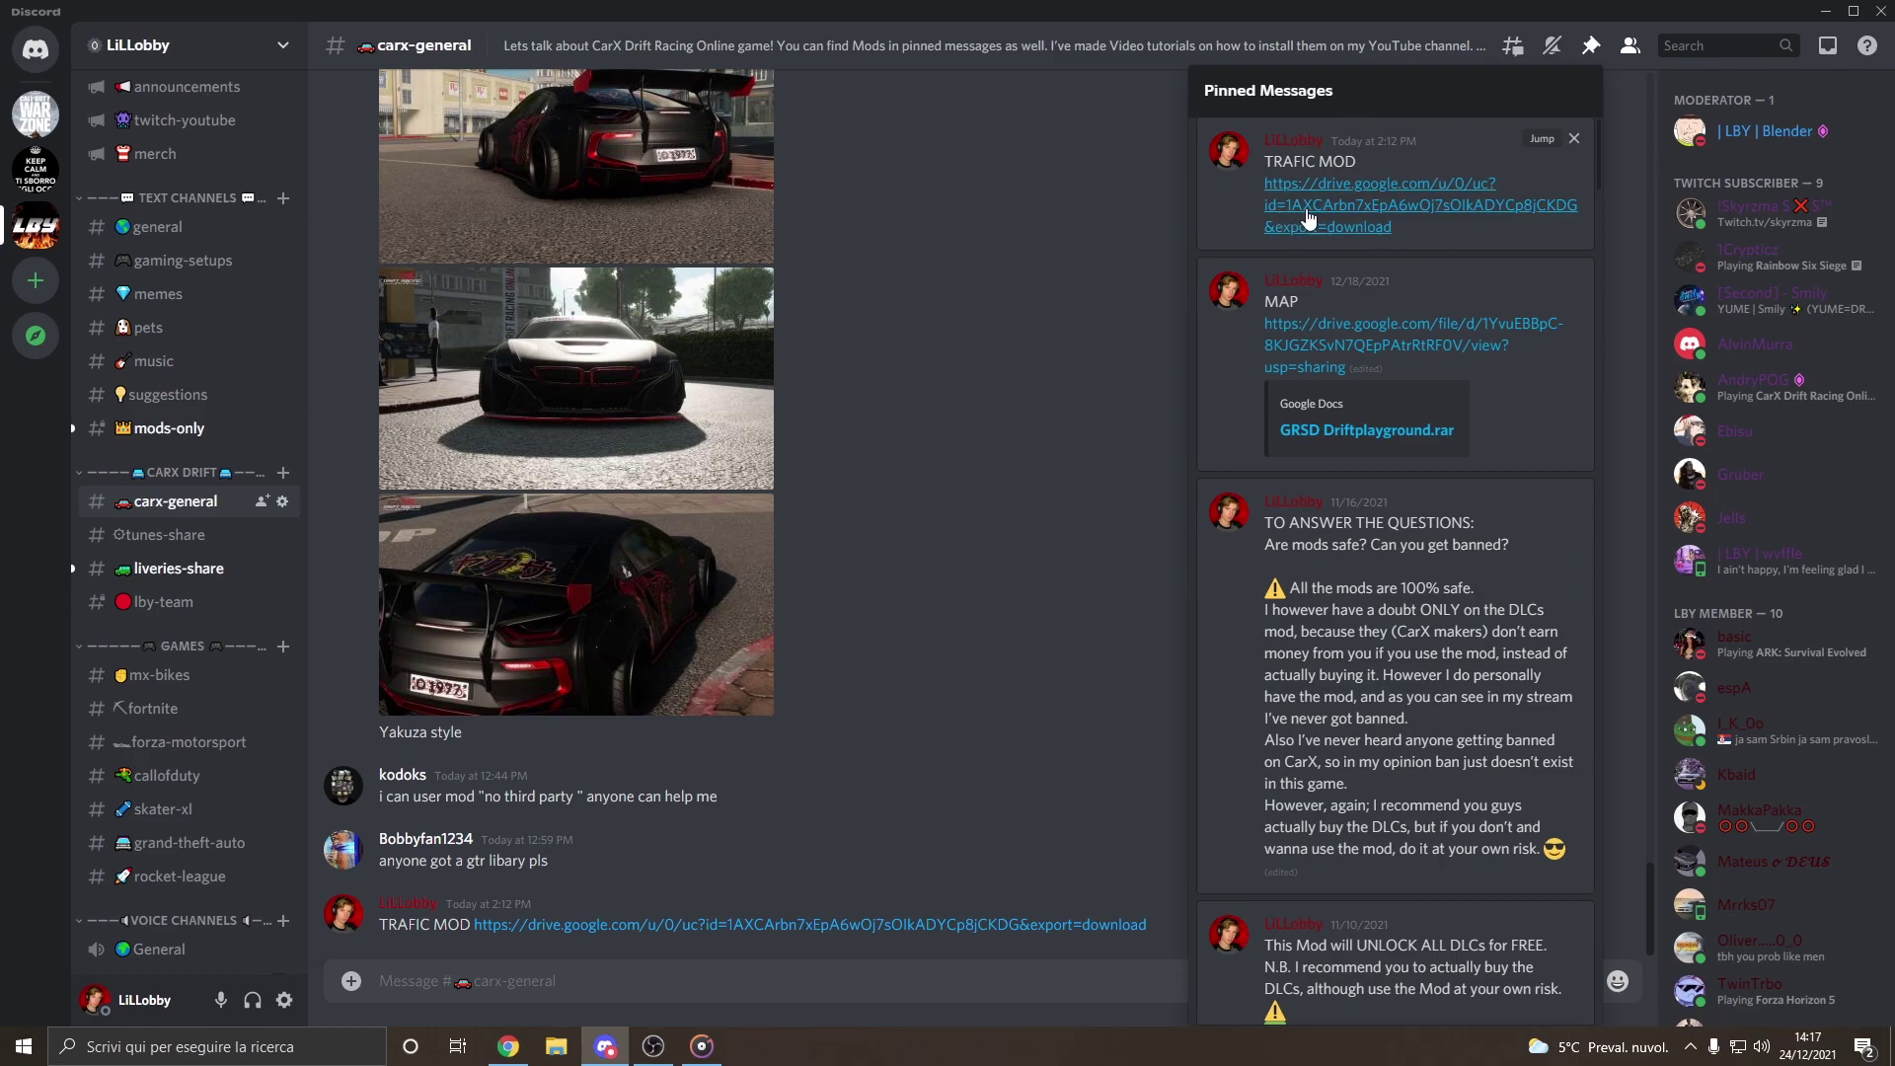
left_click(1347, 212)
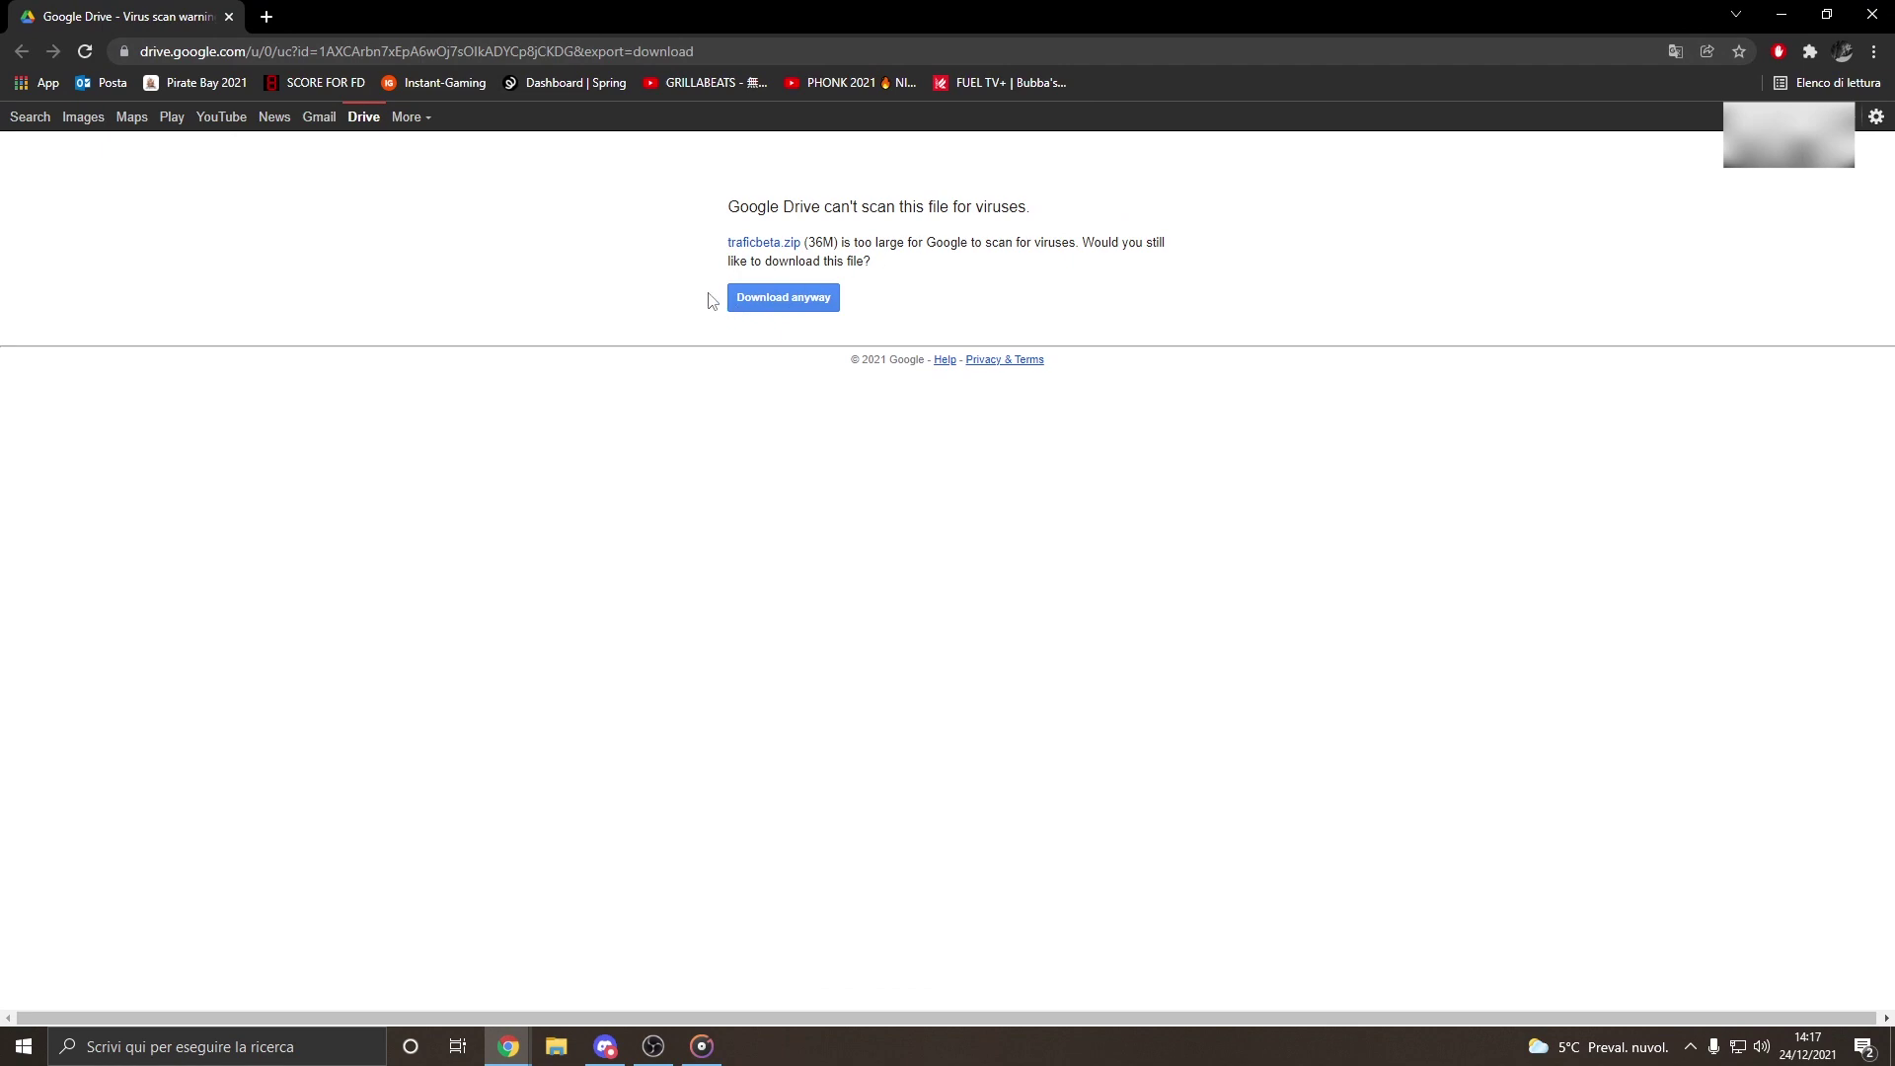
- Download traficbeta.zip past the virus scan warning, then close Chrome
left_click(777, 299)
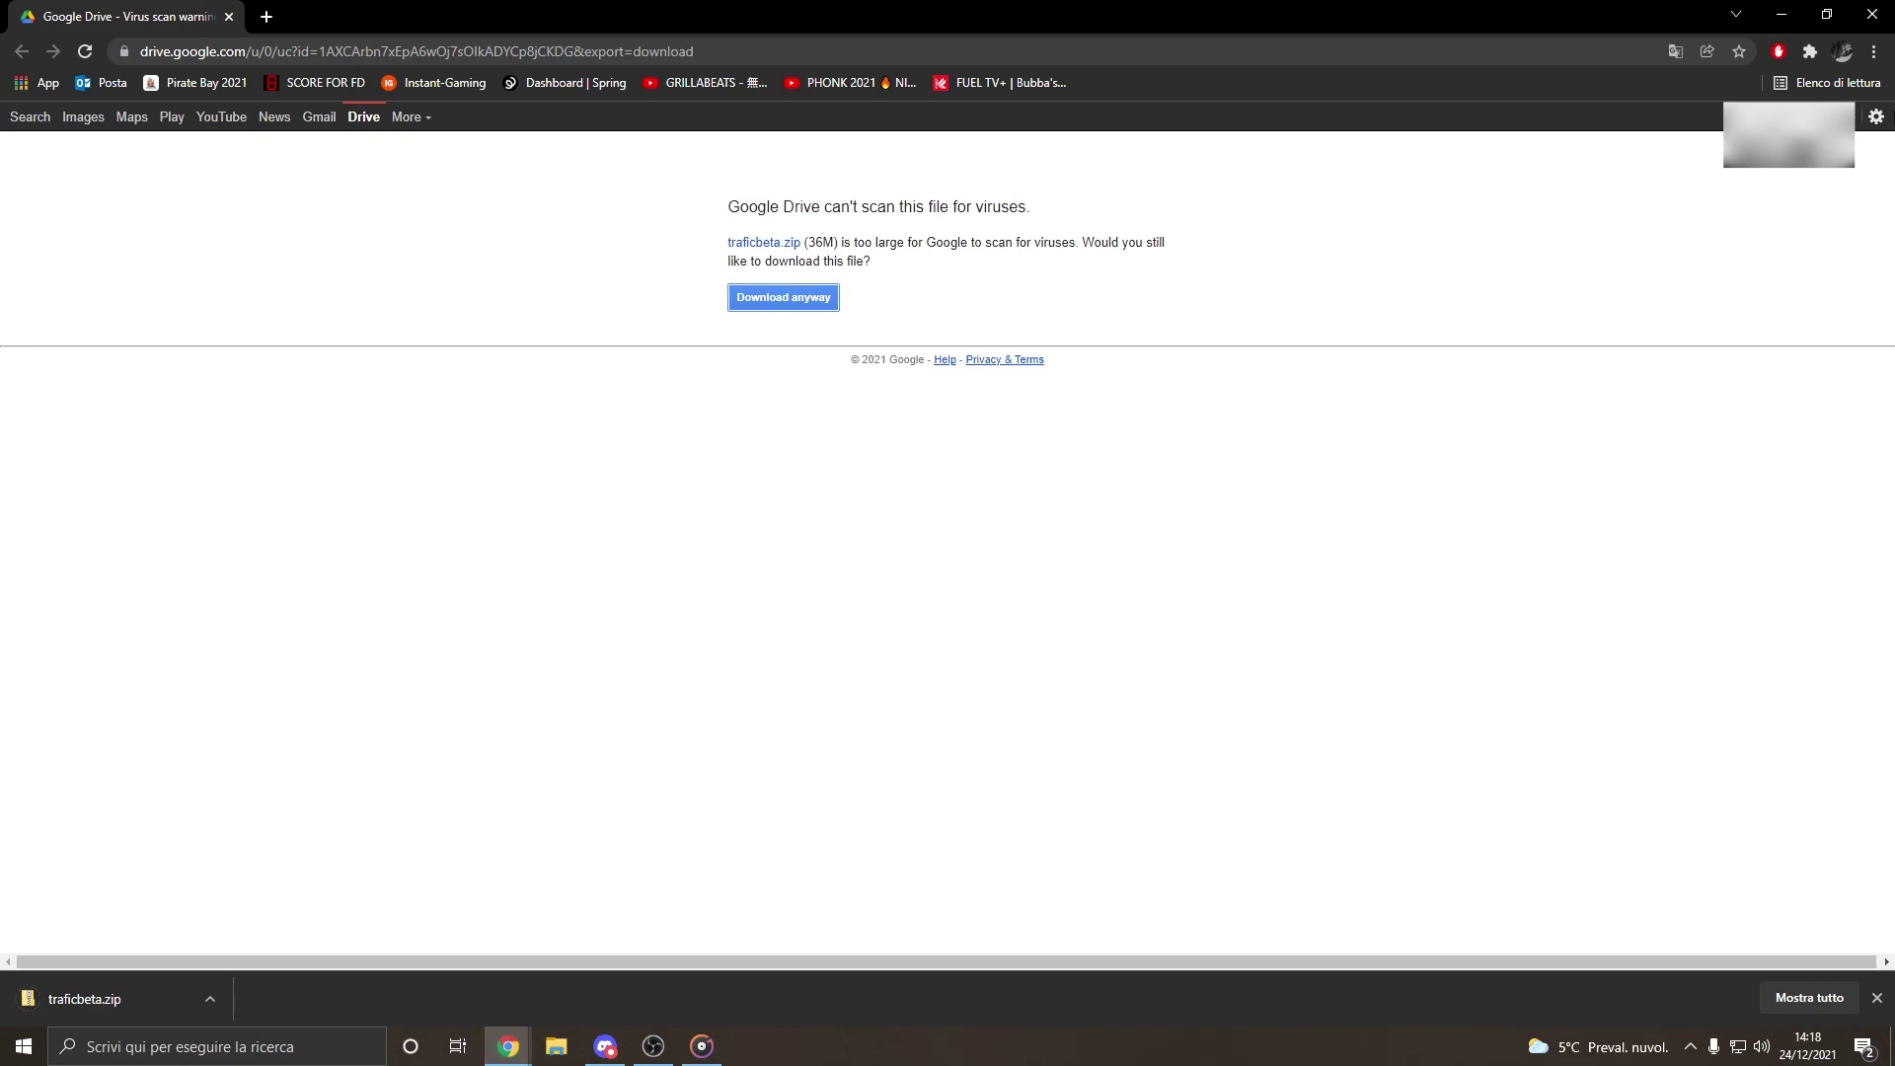
left_click(1872, 14)
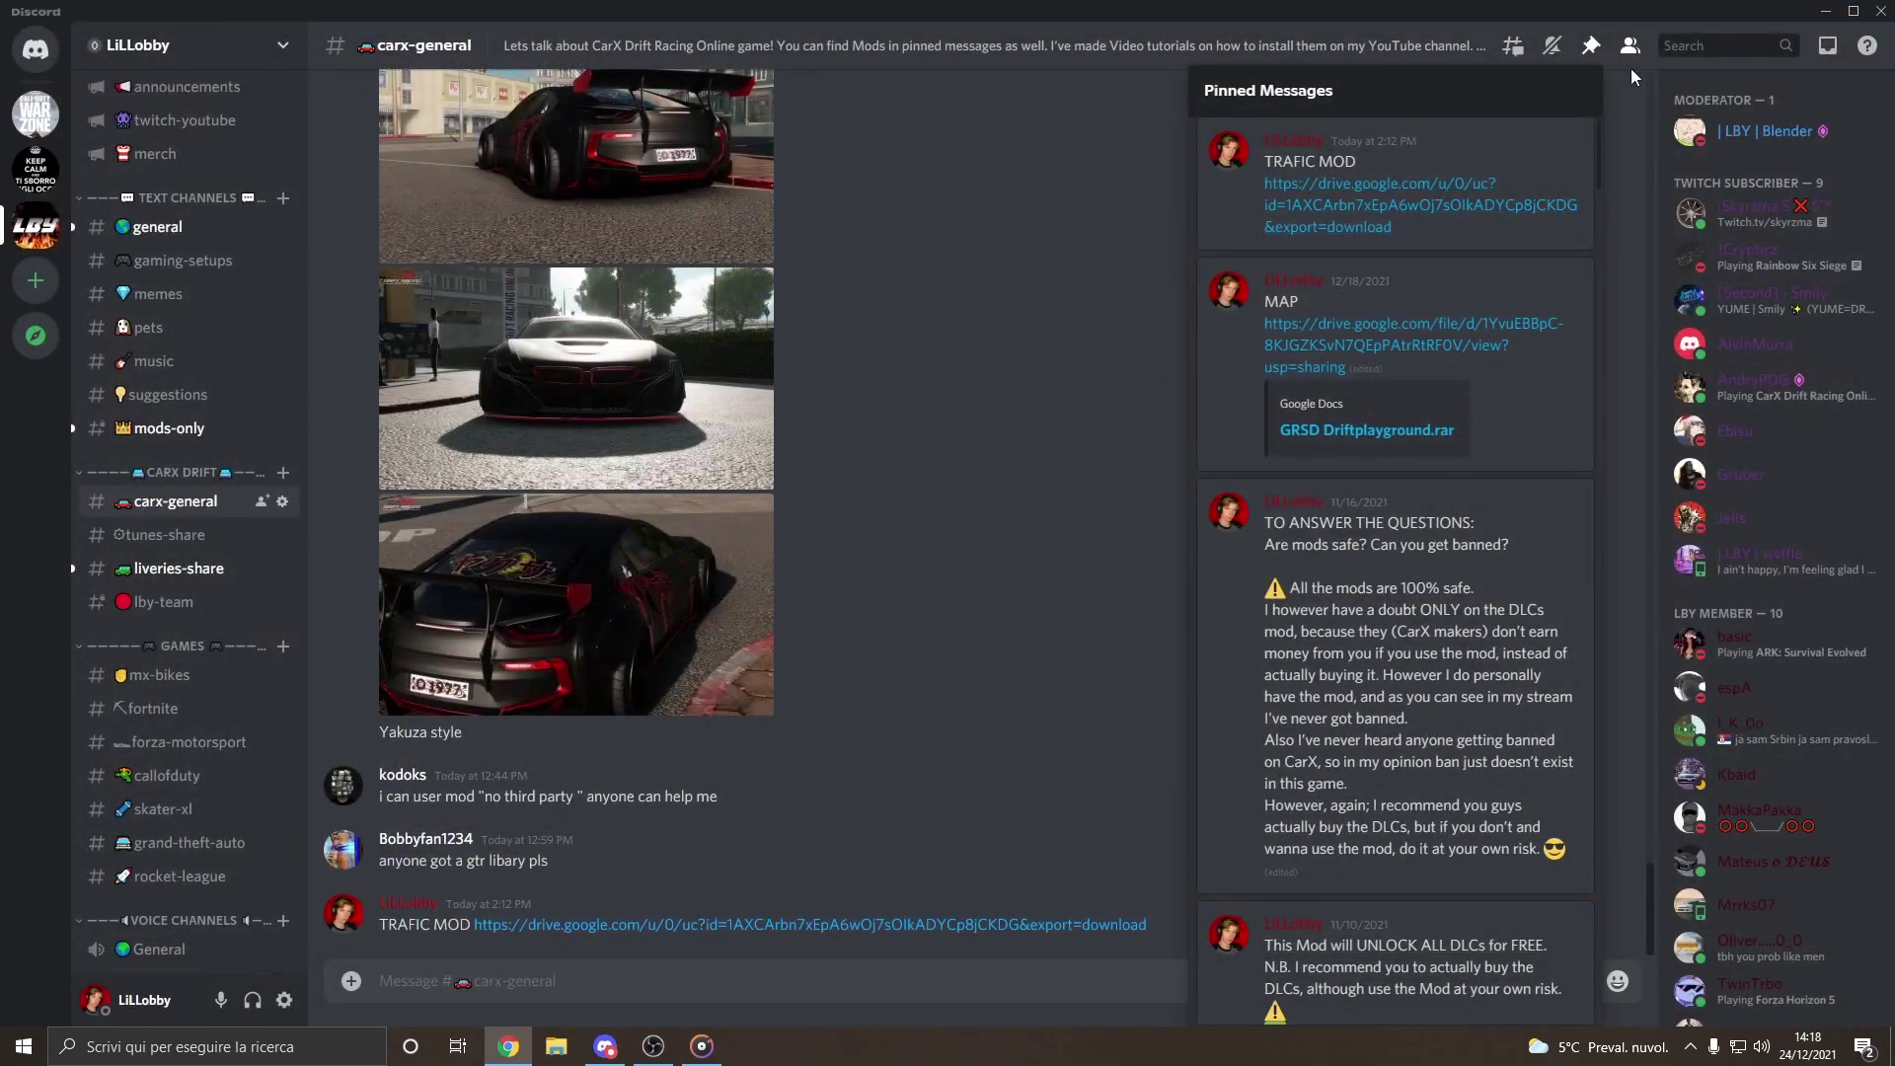
- Extract traficbeta.zip in the Download folder with 7-Zip's 'Estrai qui'
left_click(1823, 14)
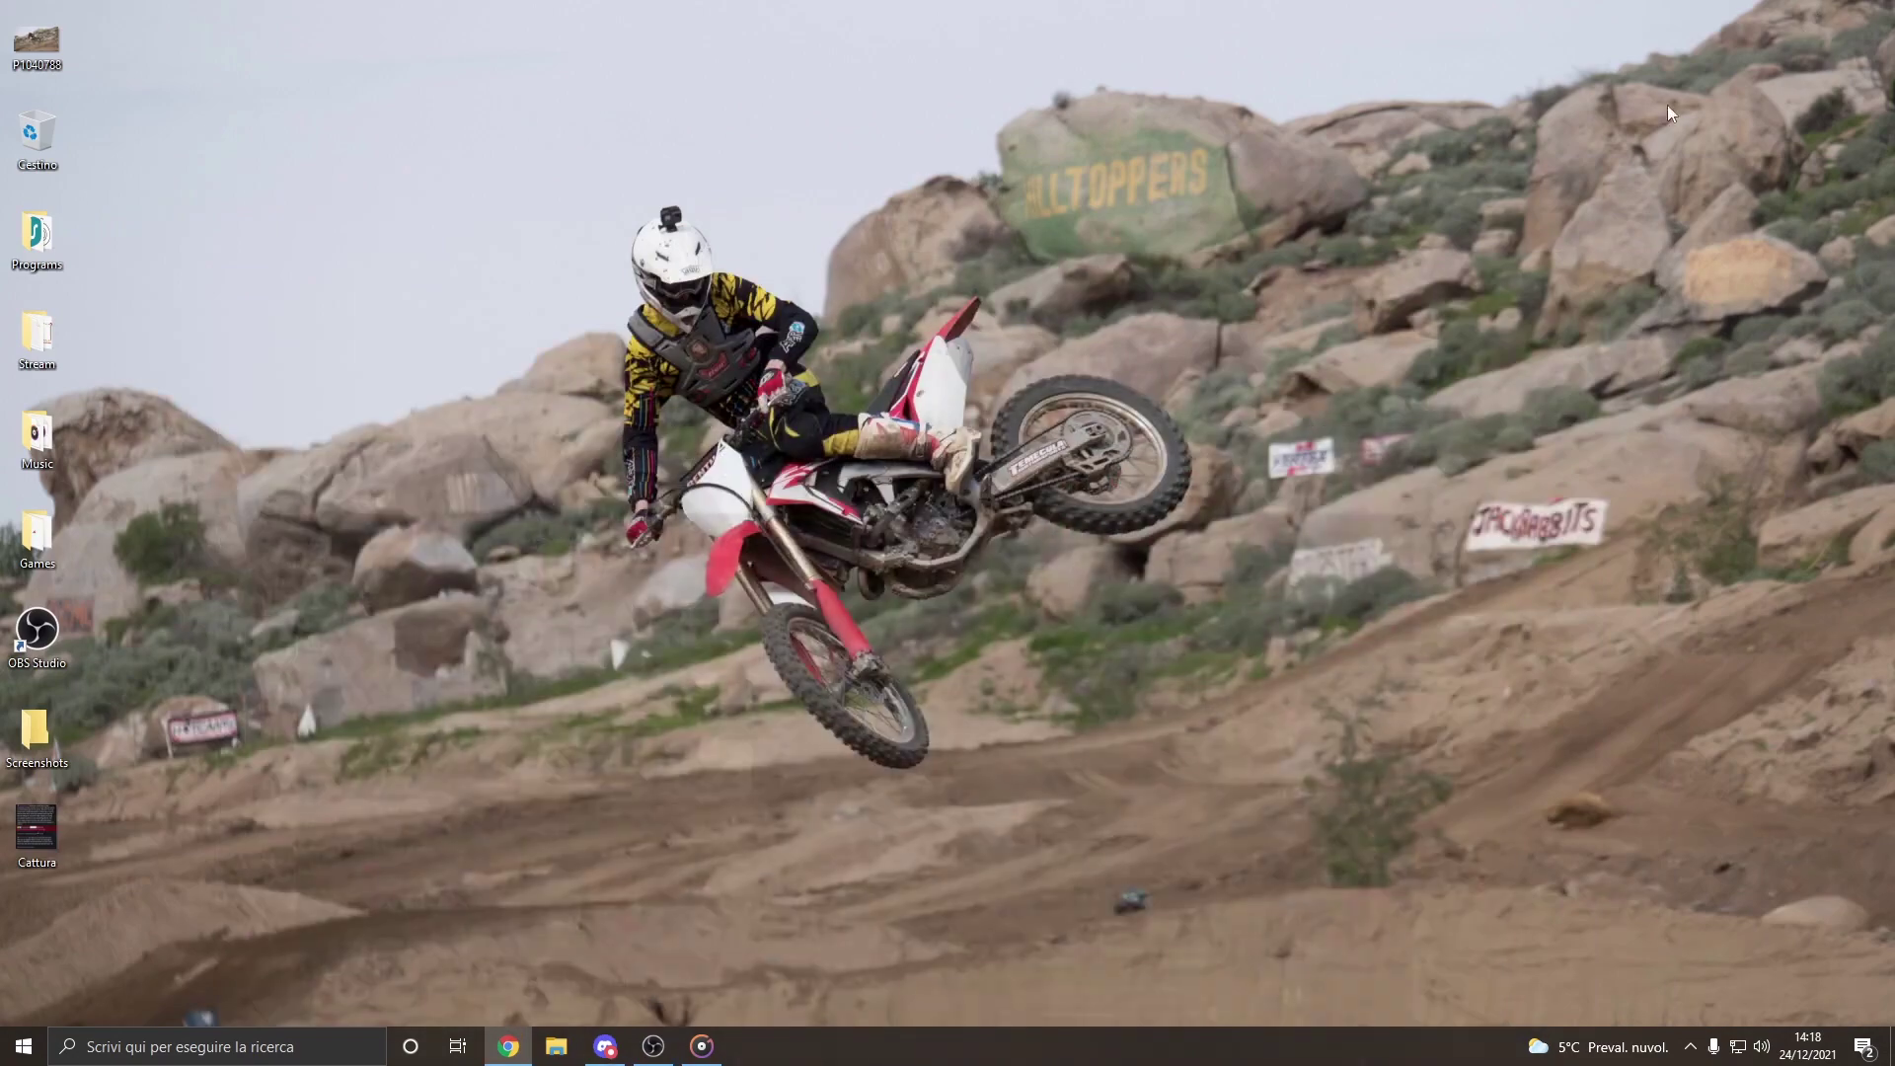
left_click(556, 1047)
double_click(684, 351)
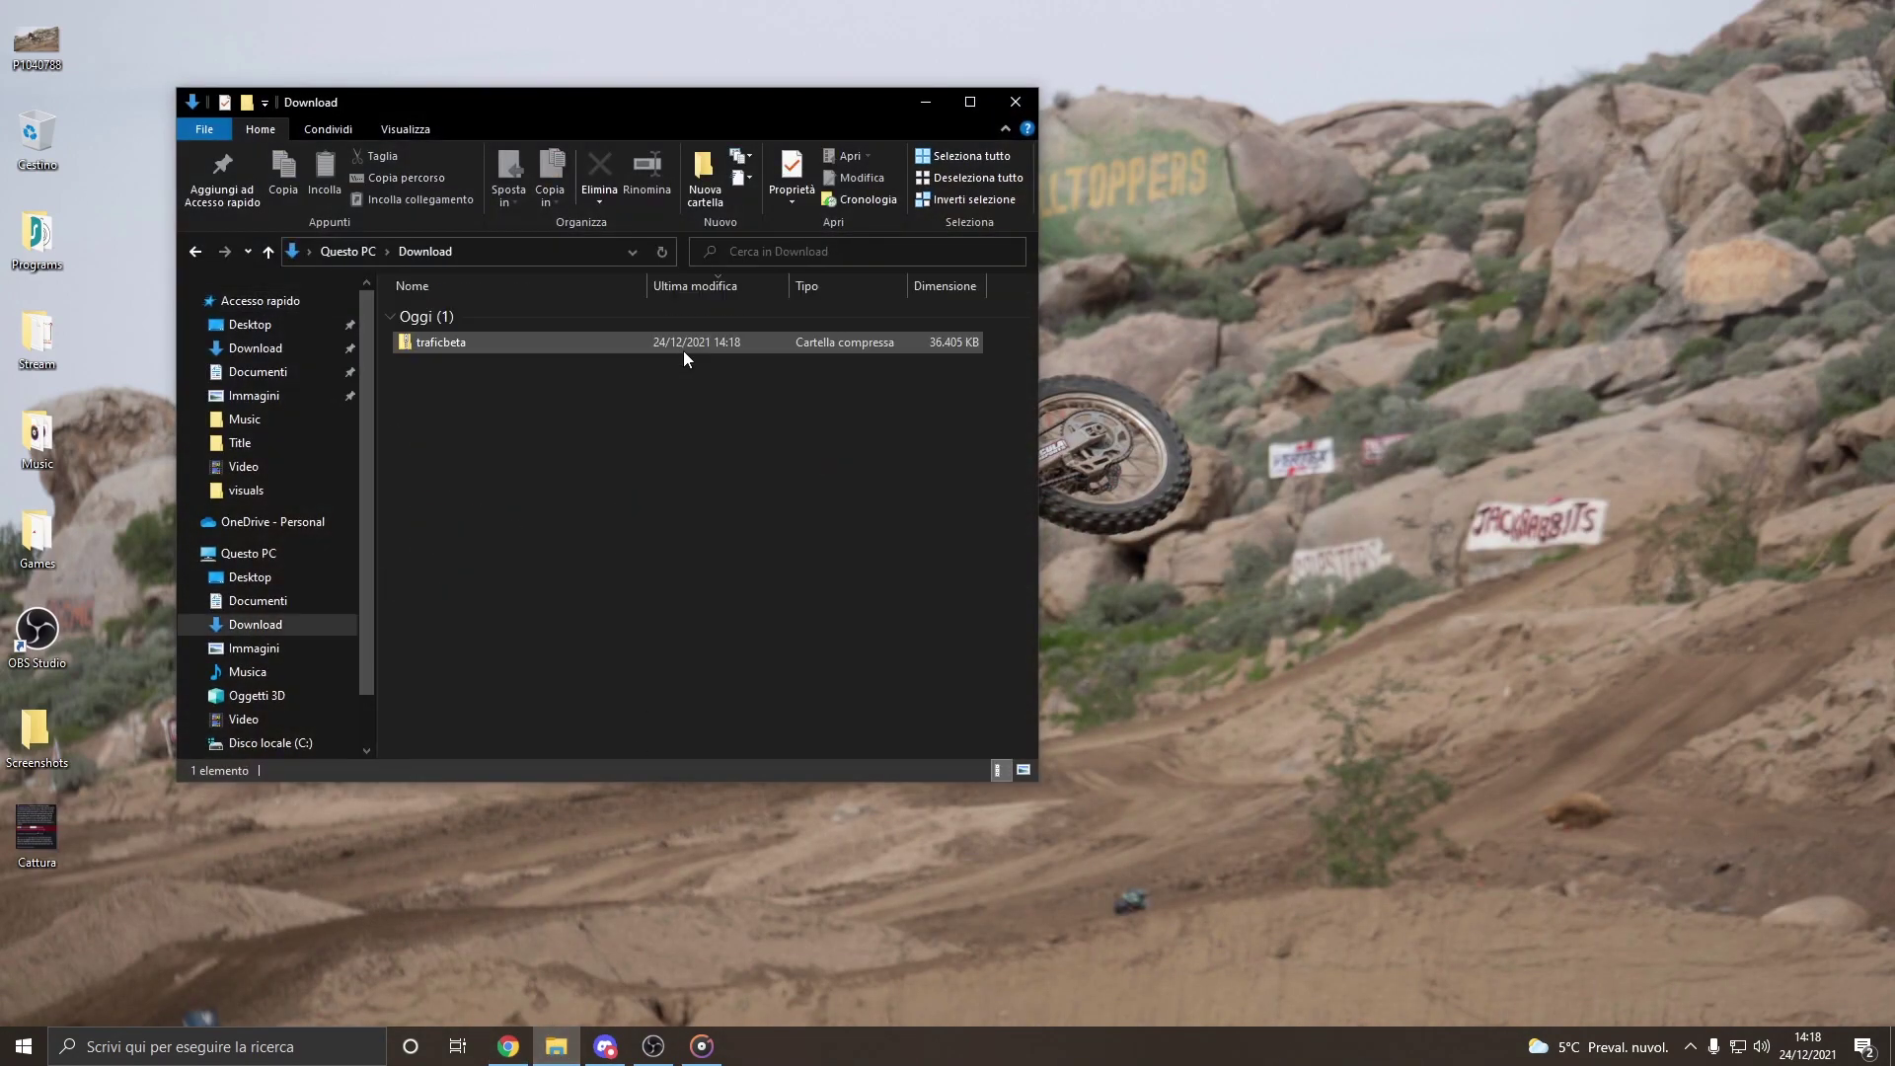
left_click_drag(675, 100, 1195, 184)
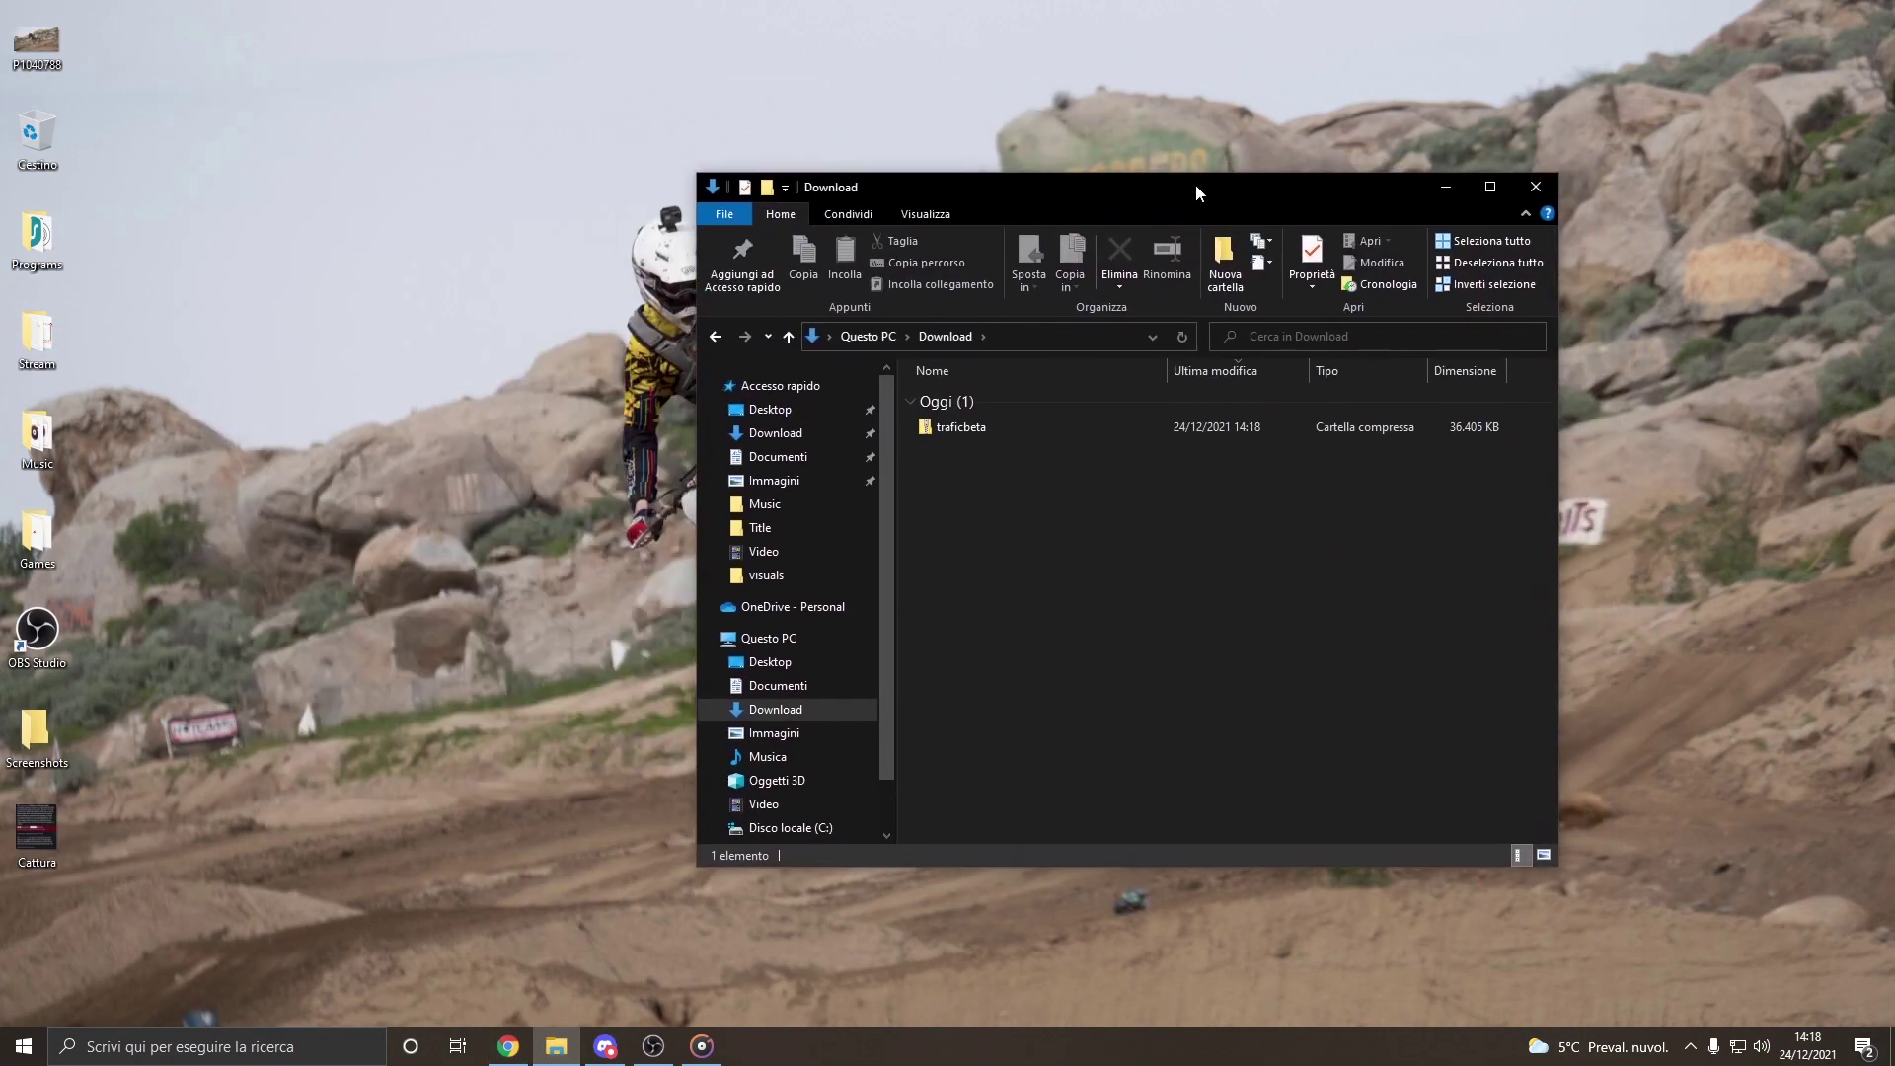
right_click(979, 432)
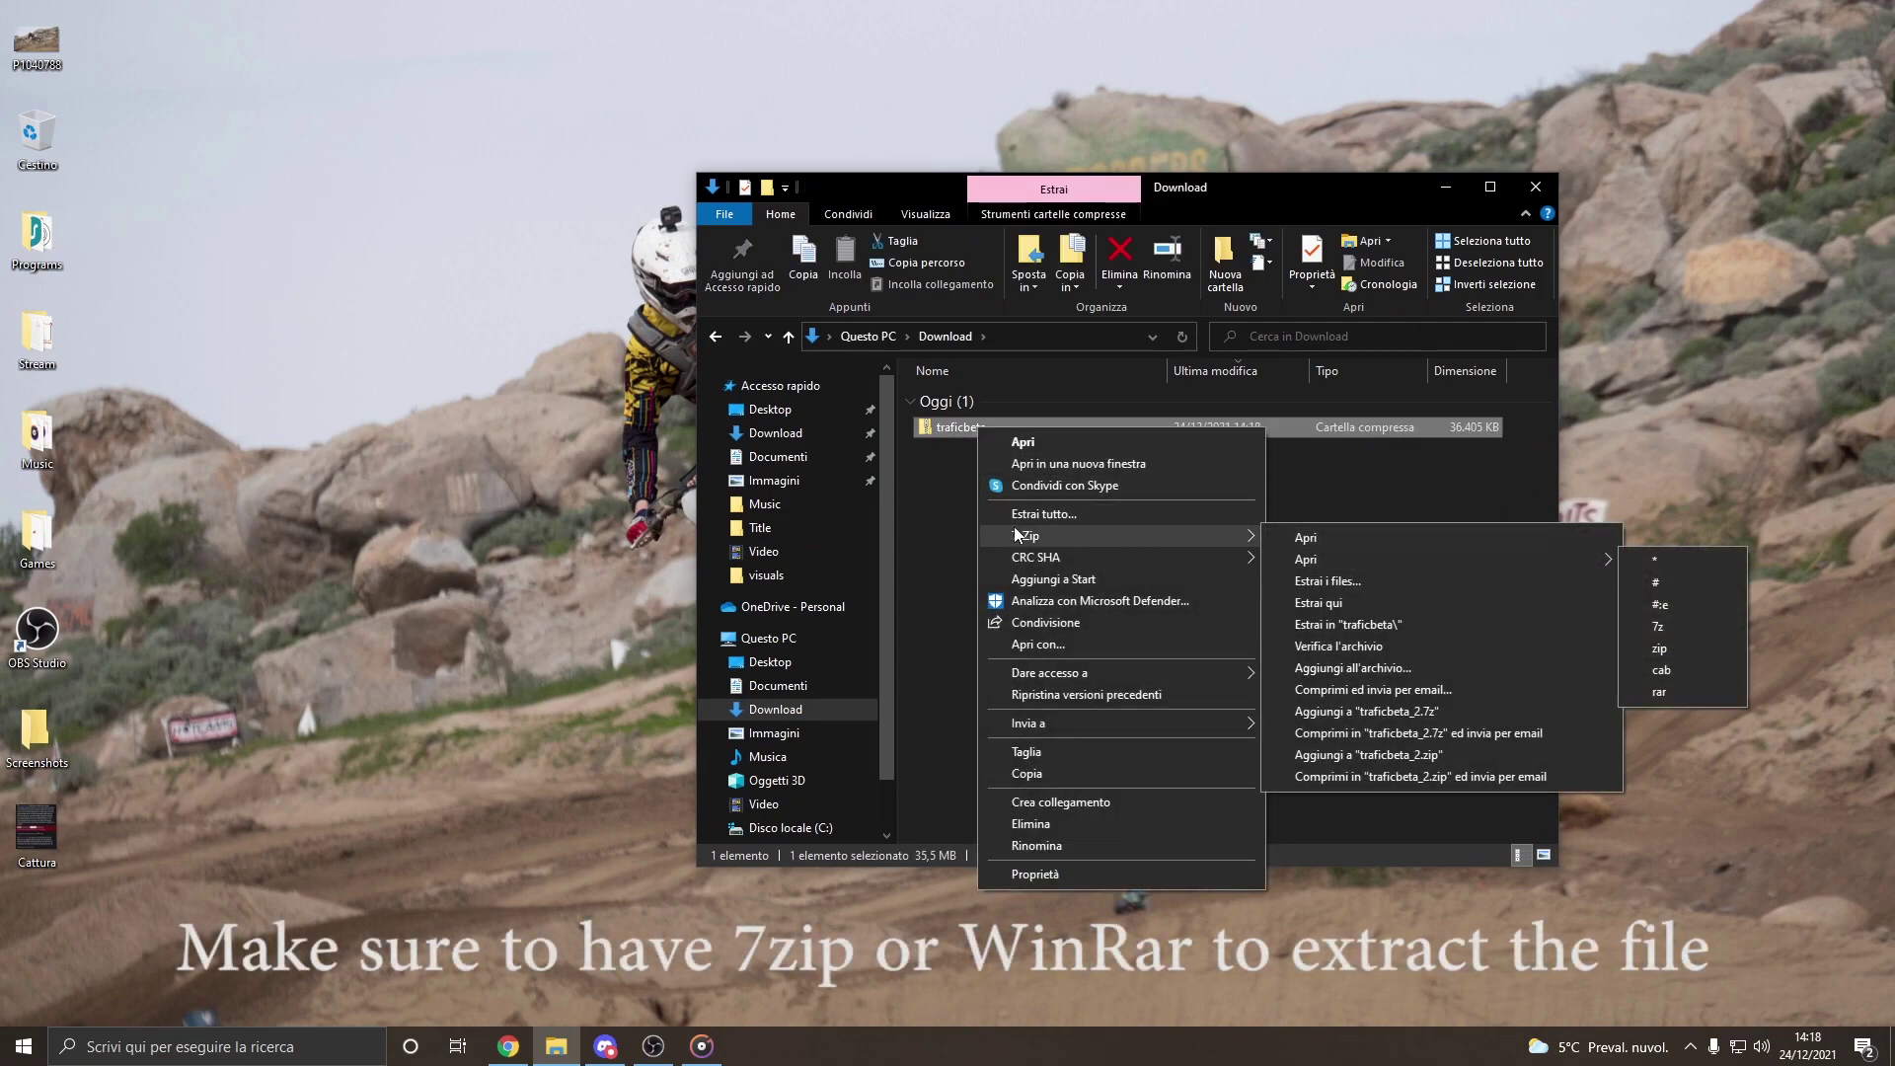
mouse_move(1096, 534)
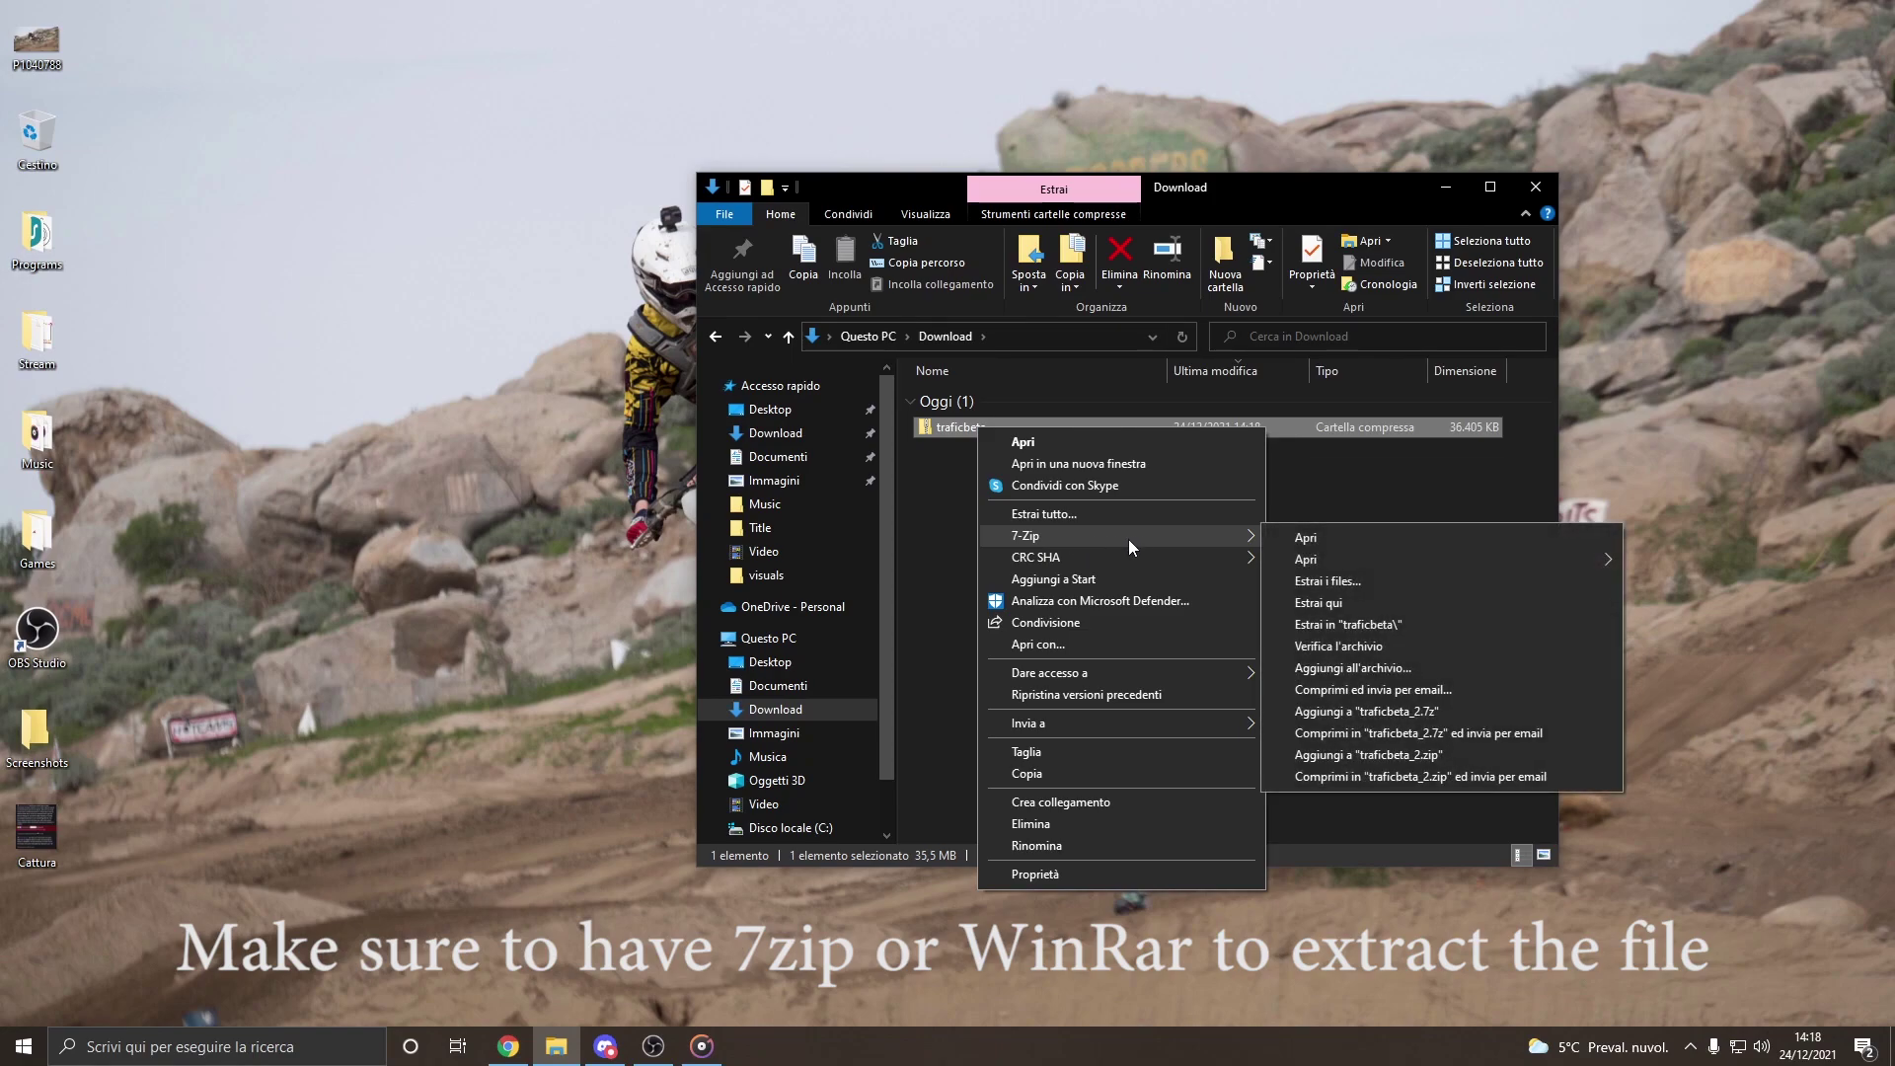
left_click(1332, 601)
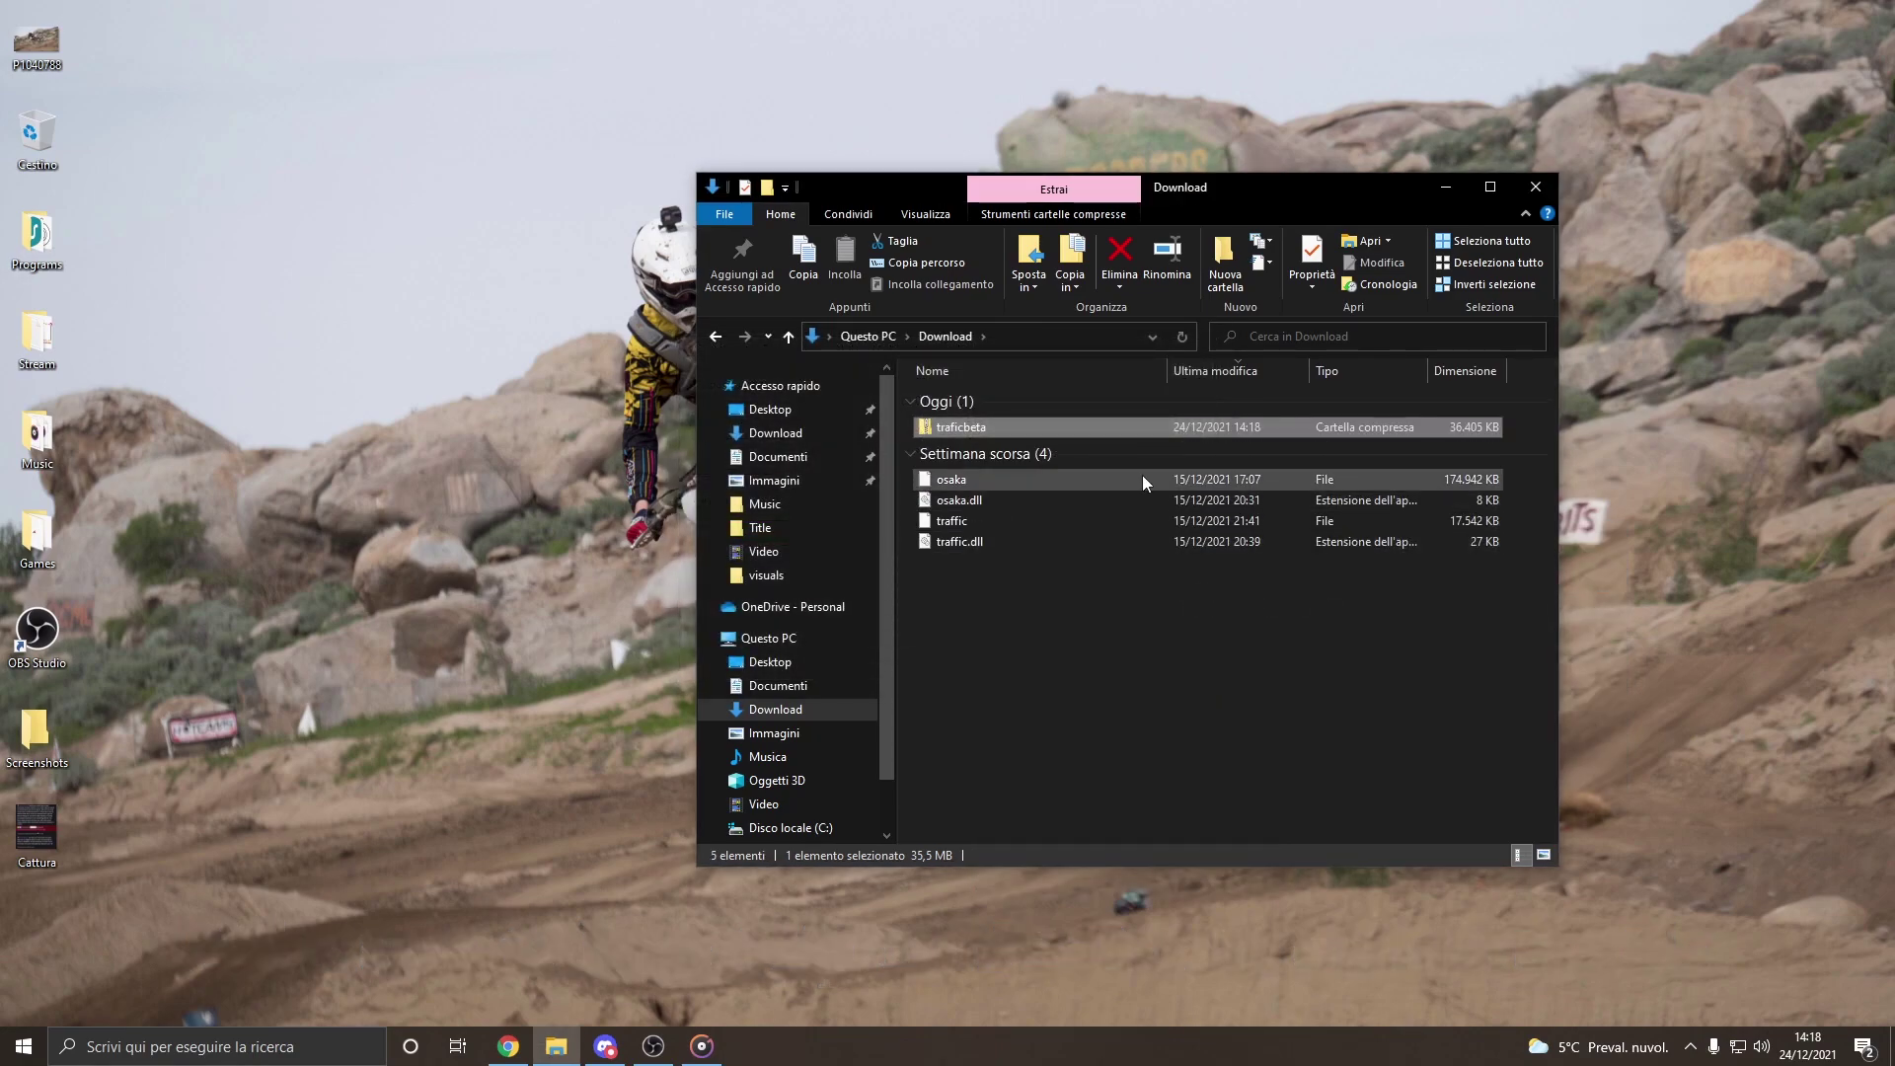
left_click_drag(1228, 185, 1450, 158)
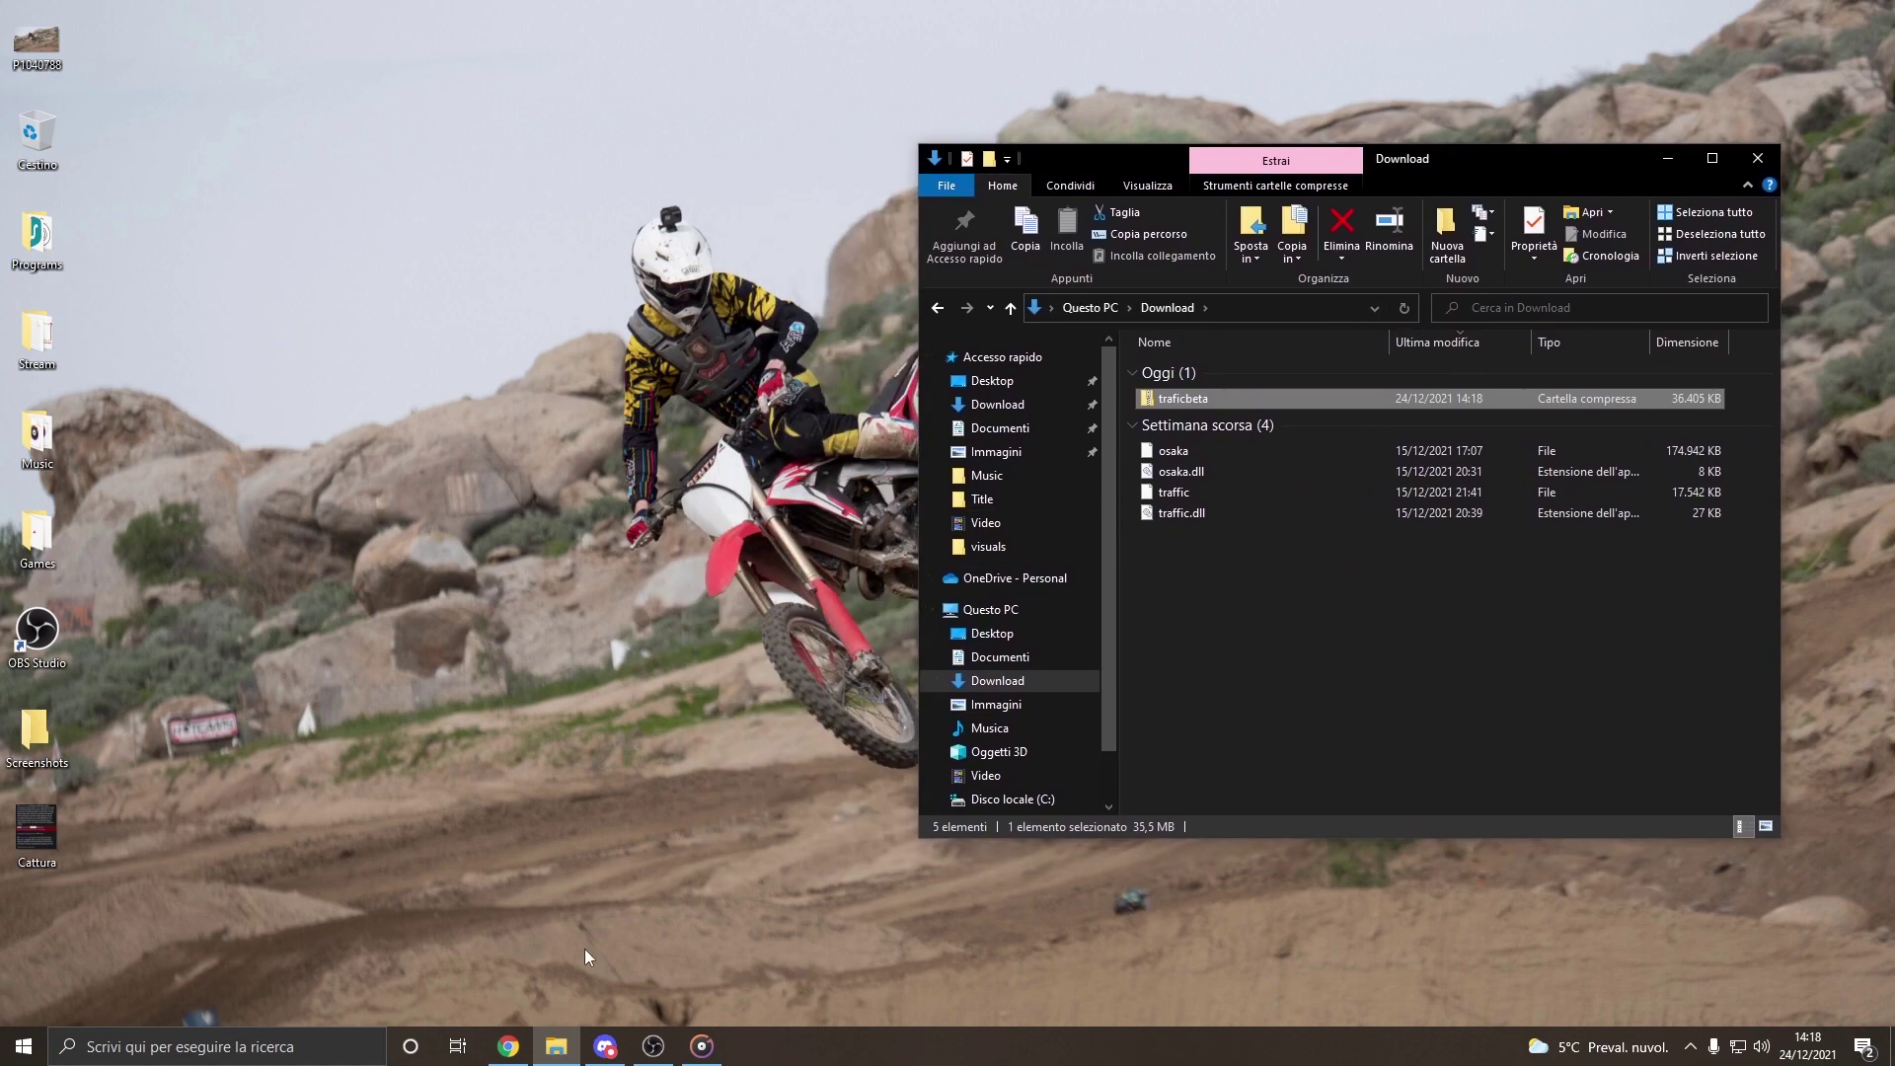
scroll(1007, 637, "down", 1)
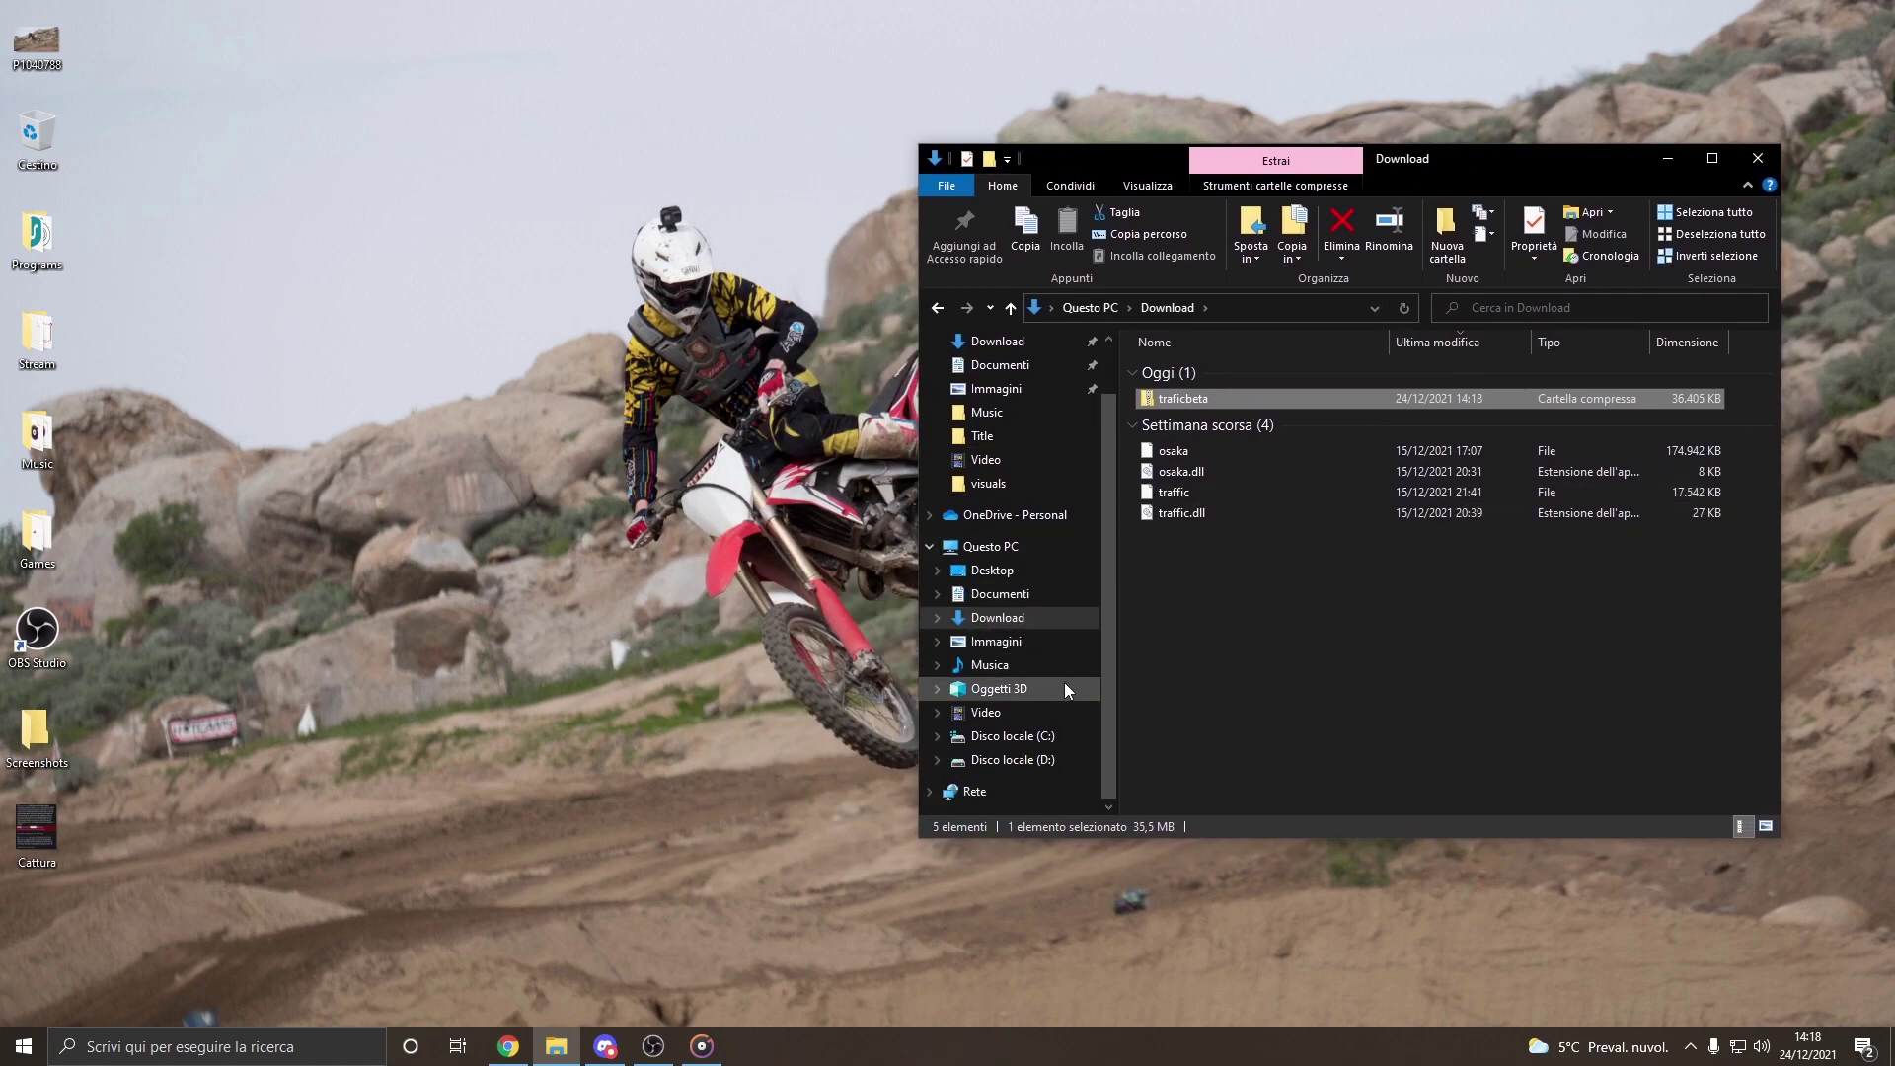
- Open drive C in a new window and reach CarX Drift Racing Online's BepInEx\plugins folder
right_click(1013, 736)
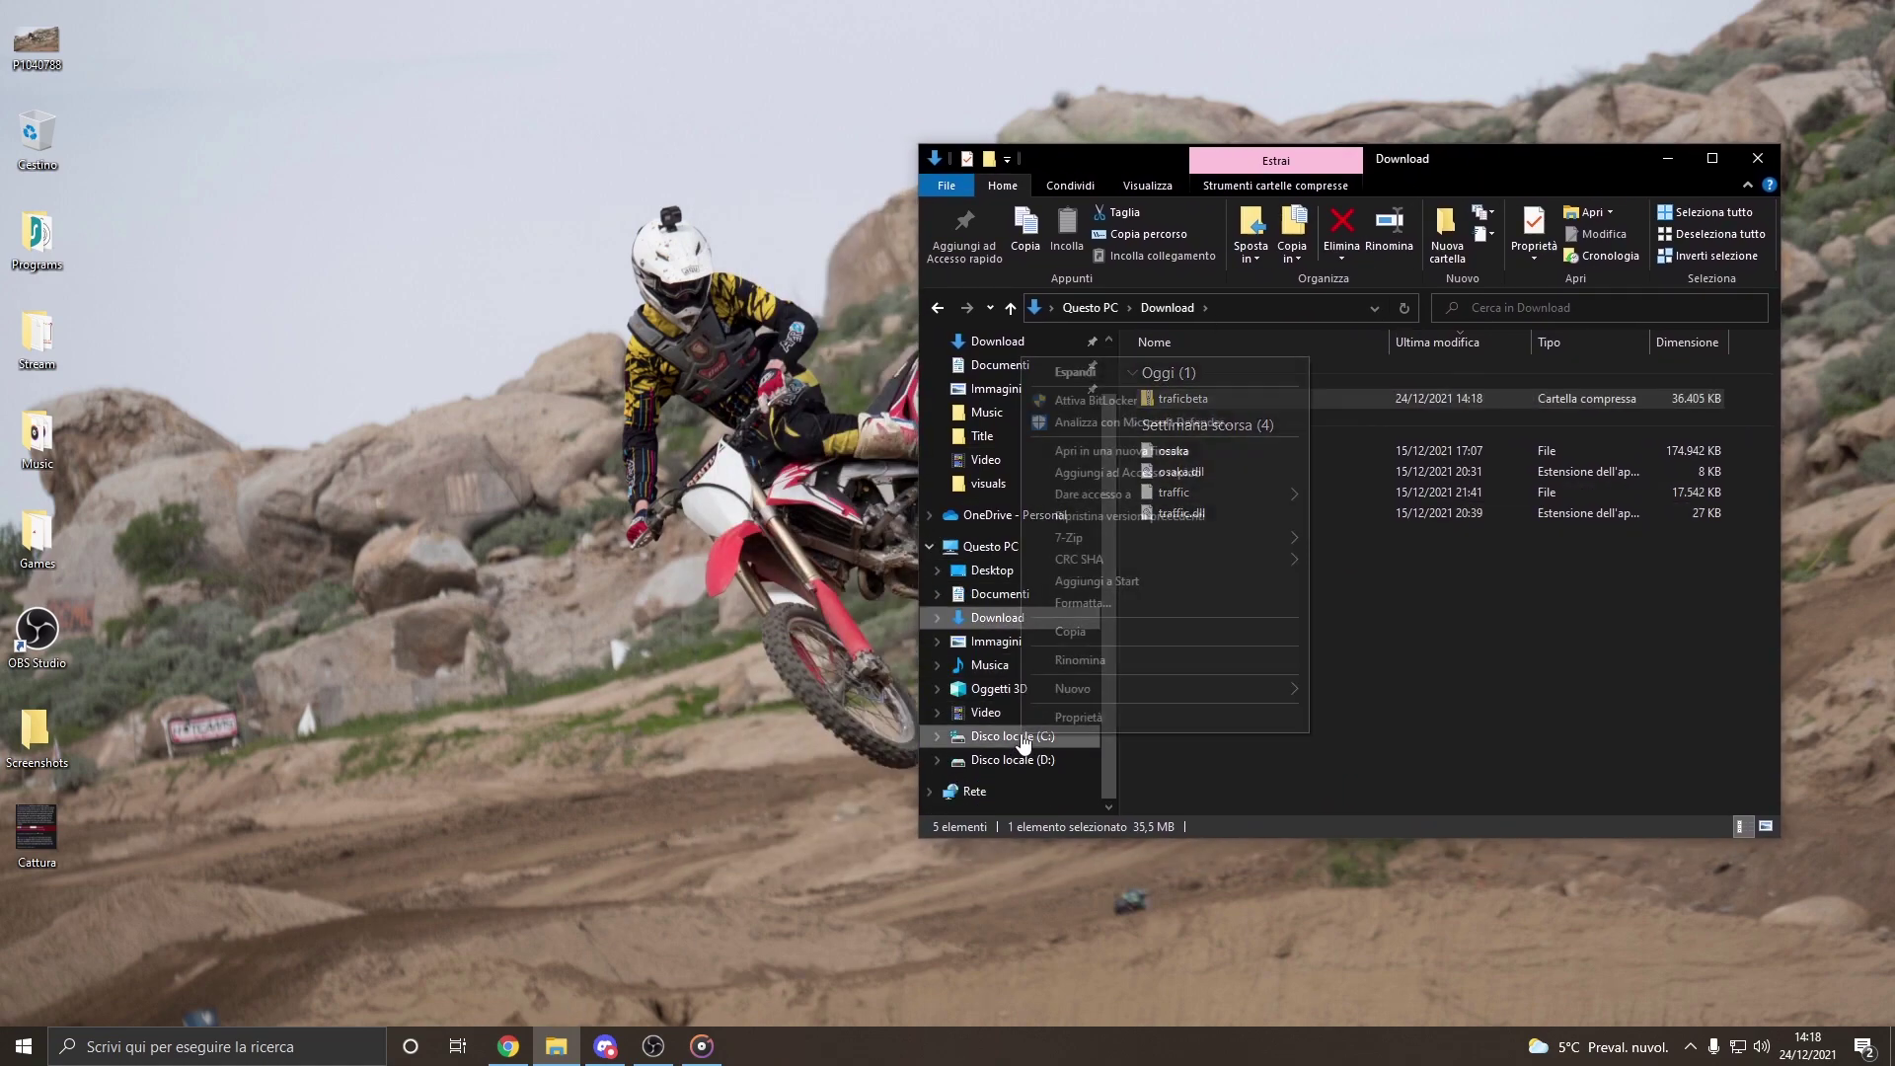
left_click(1127, 461)
left_click_drag(1539, 203, 859, 244)
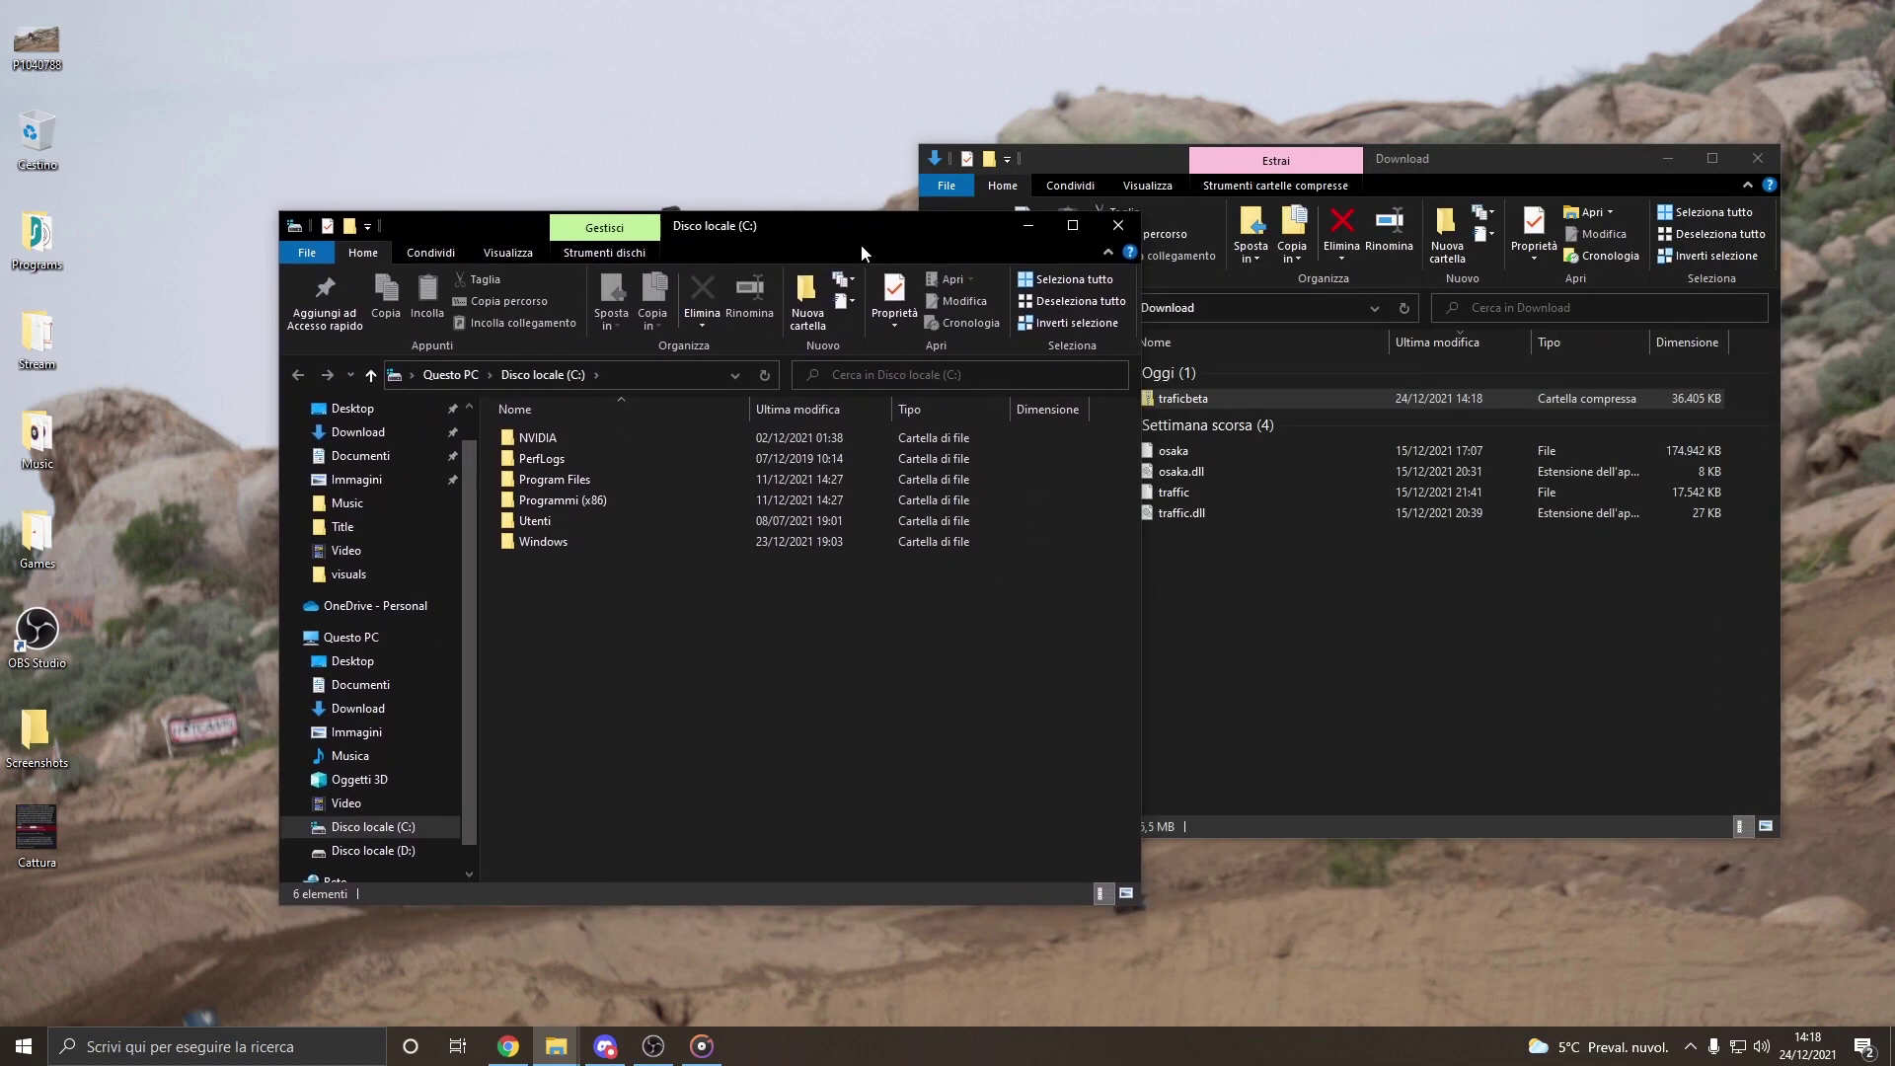
double_click(576, 506)
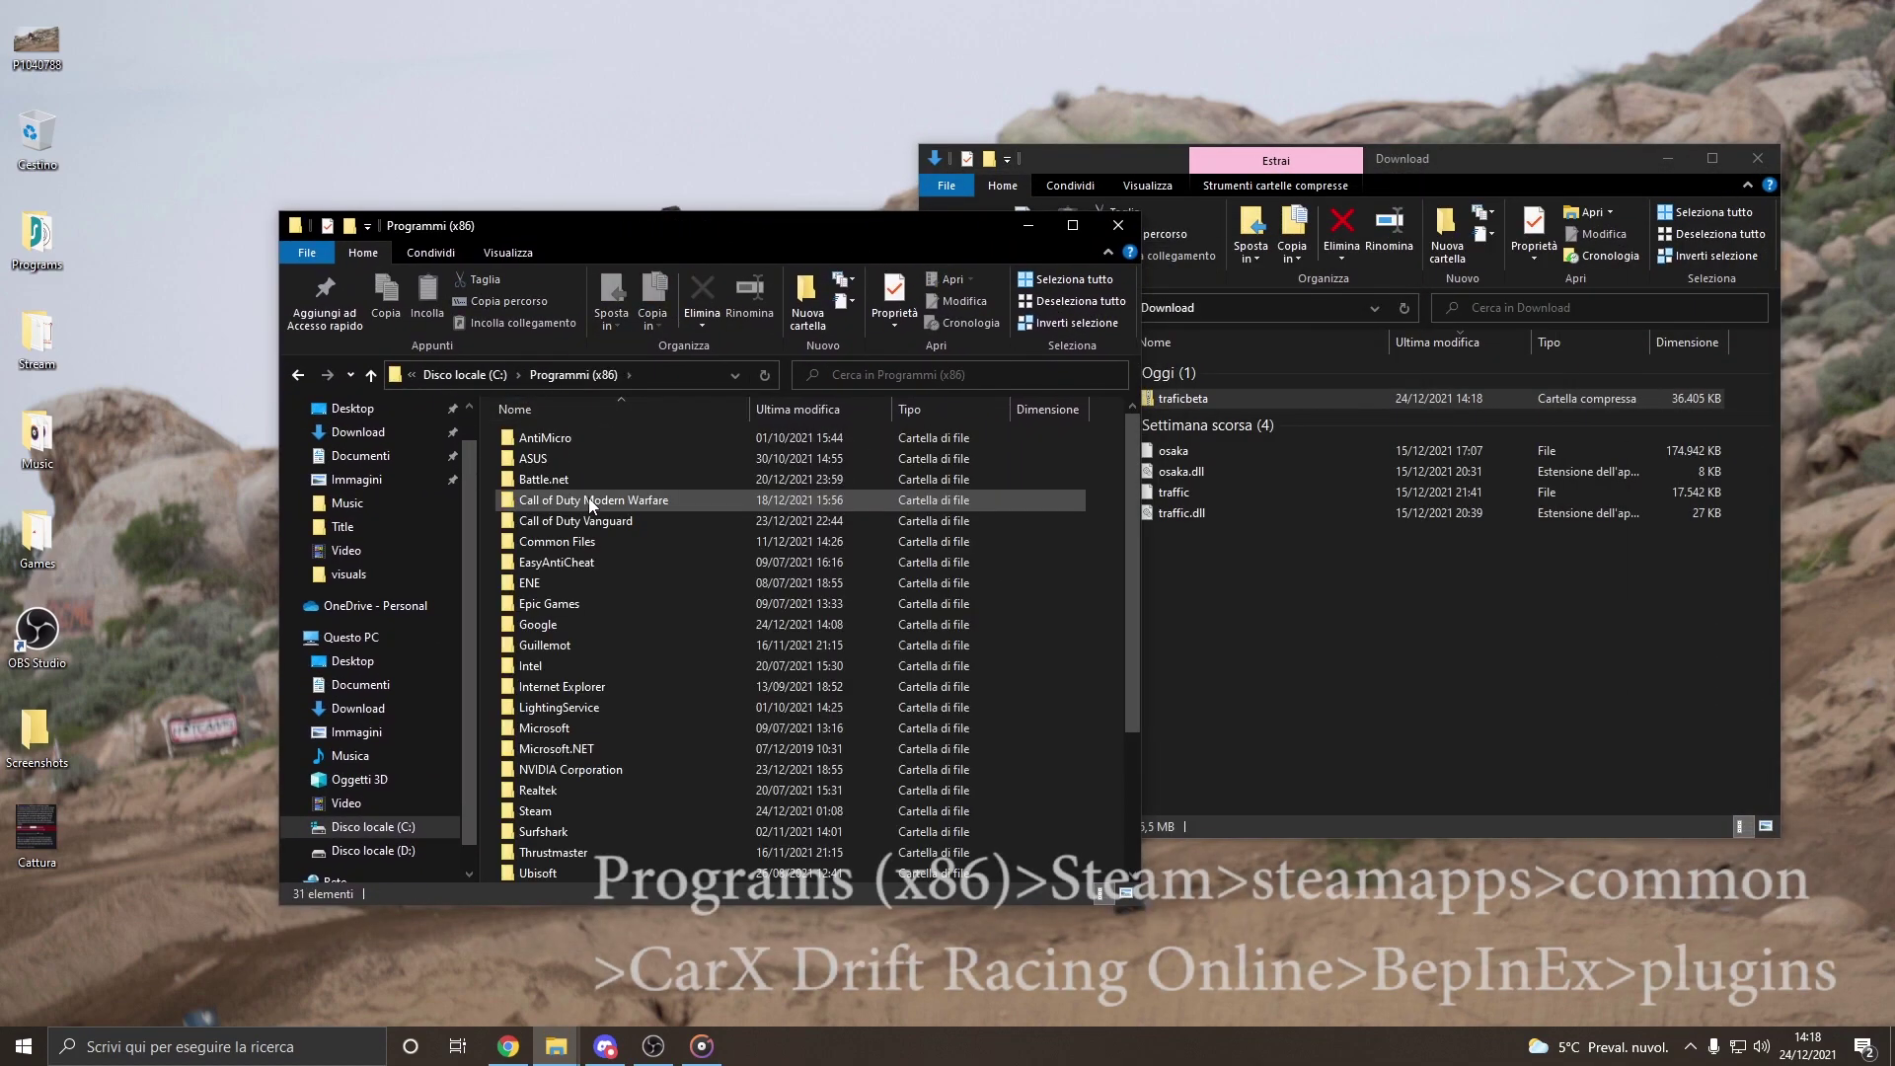
scroll(633, 629, "down", 1)
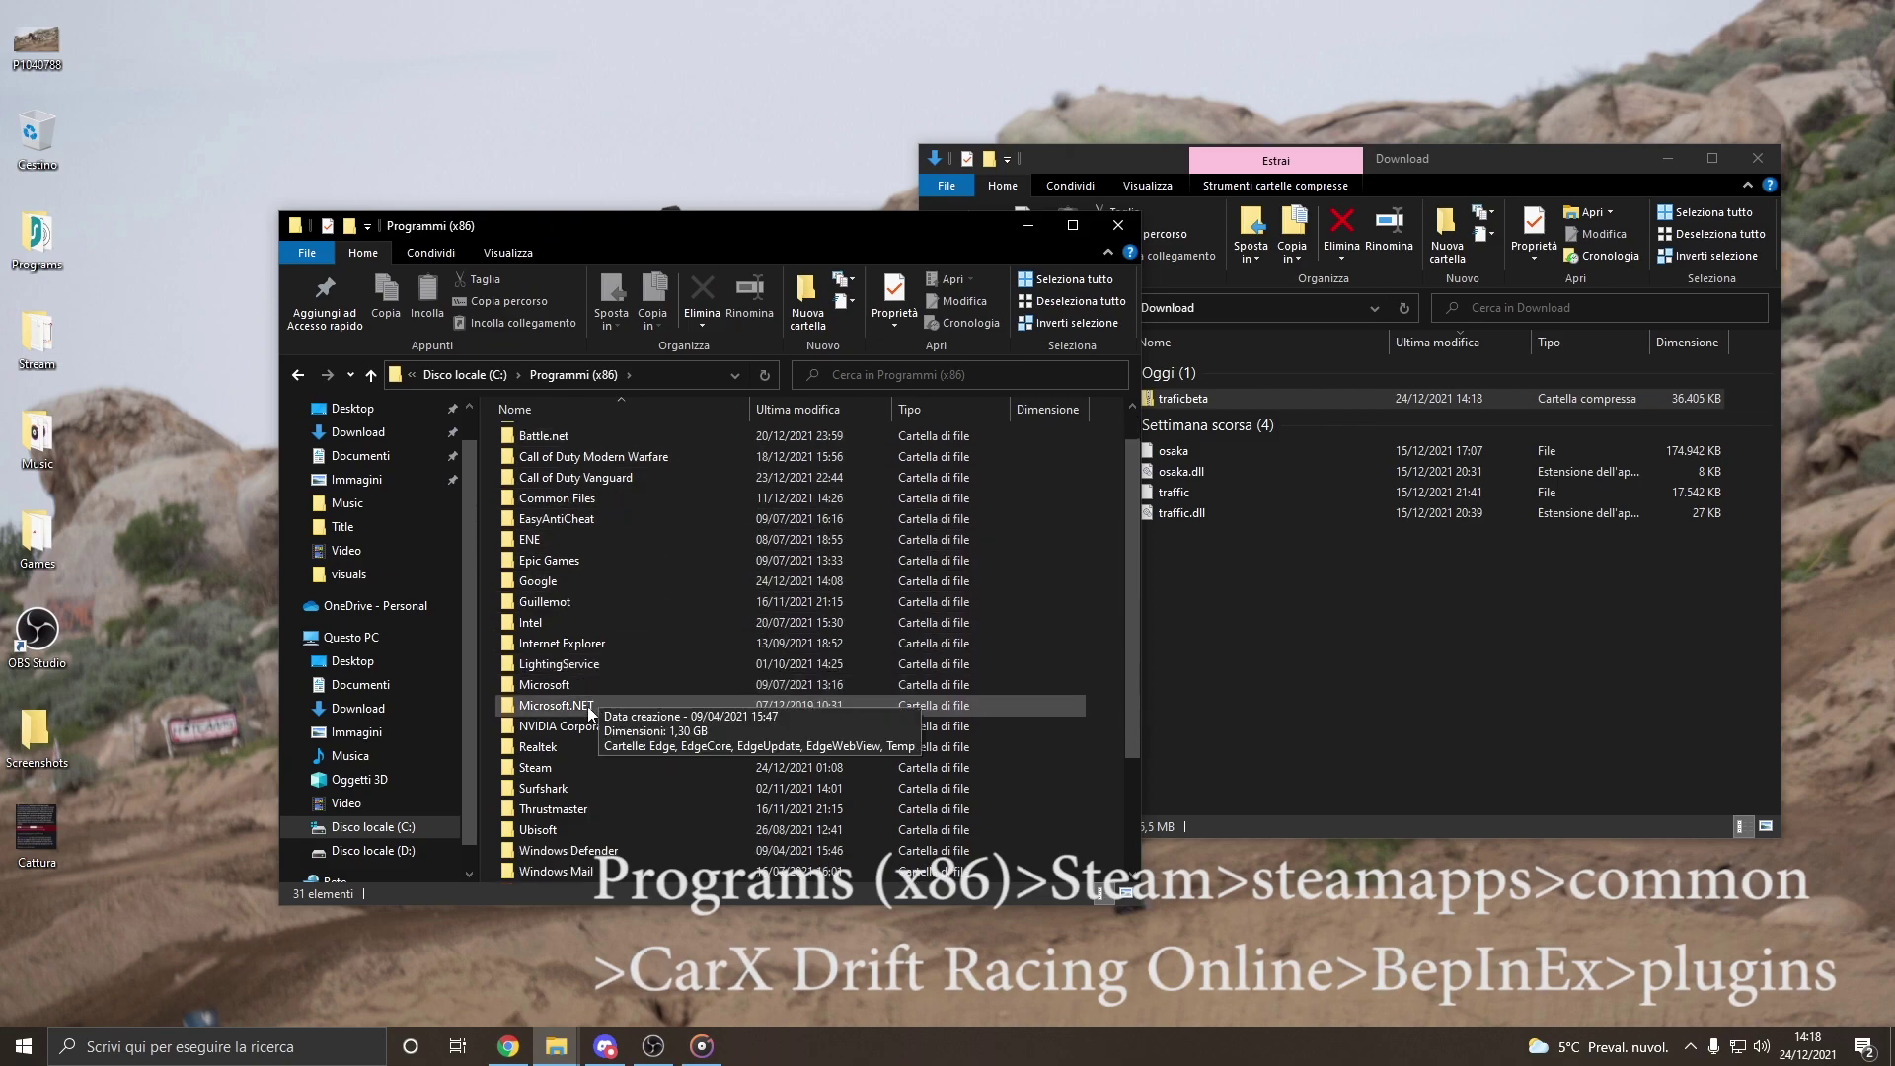
double_click(549, 769)
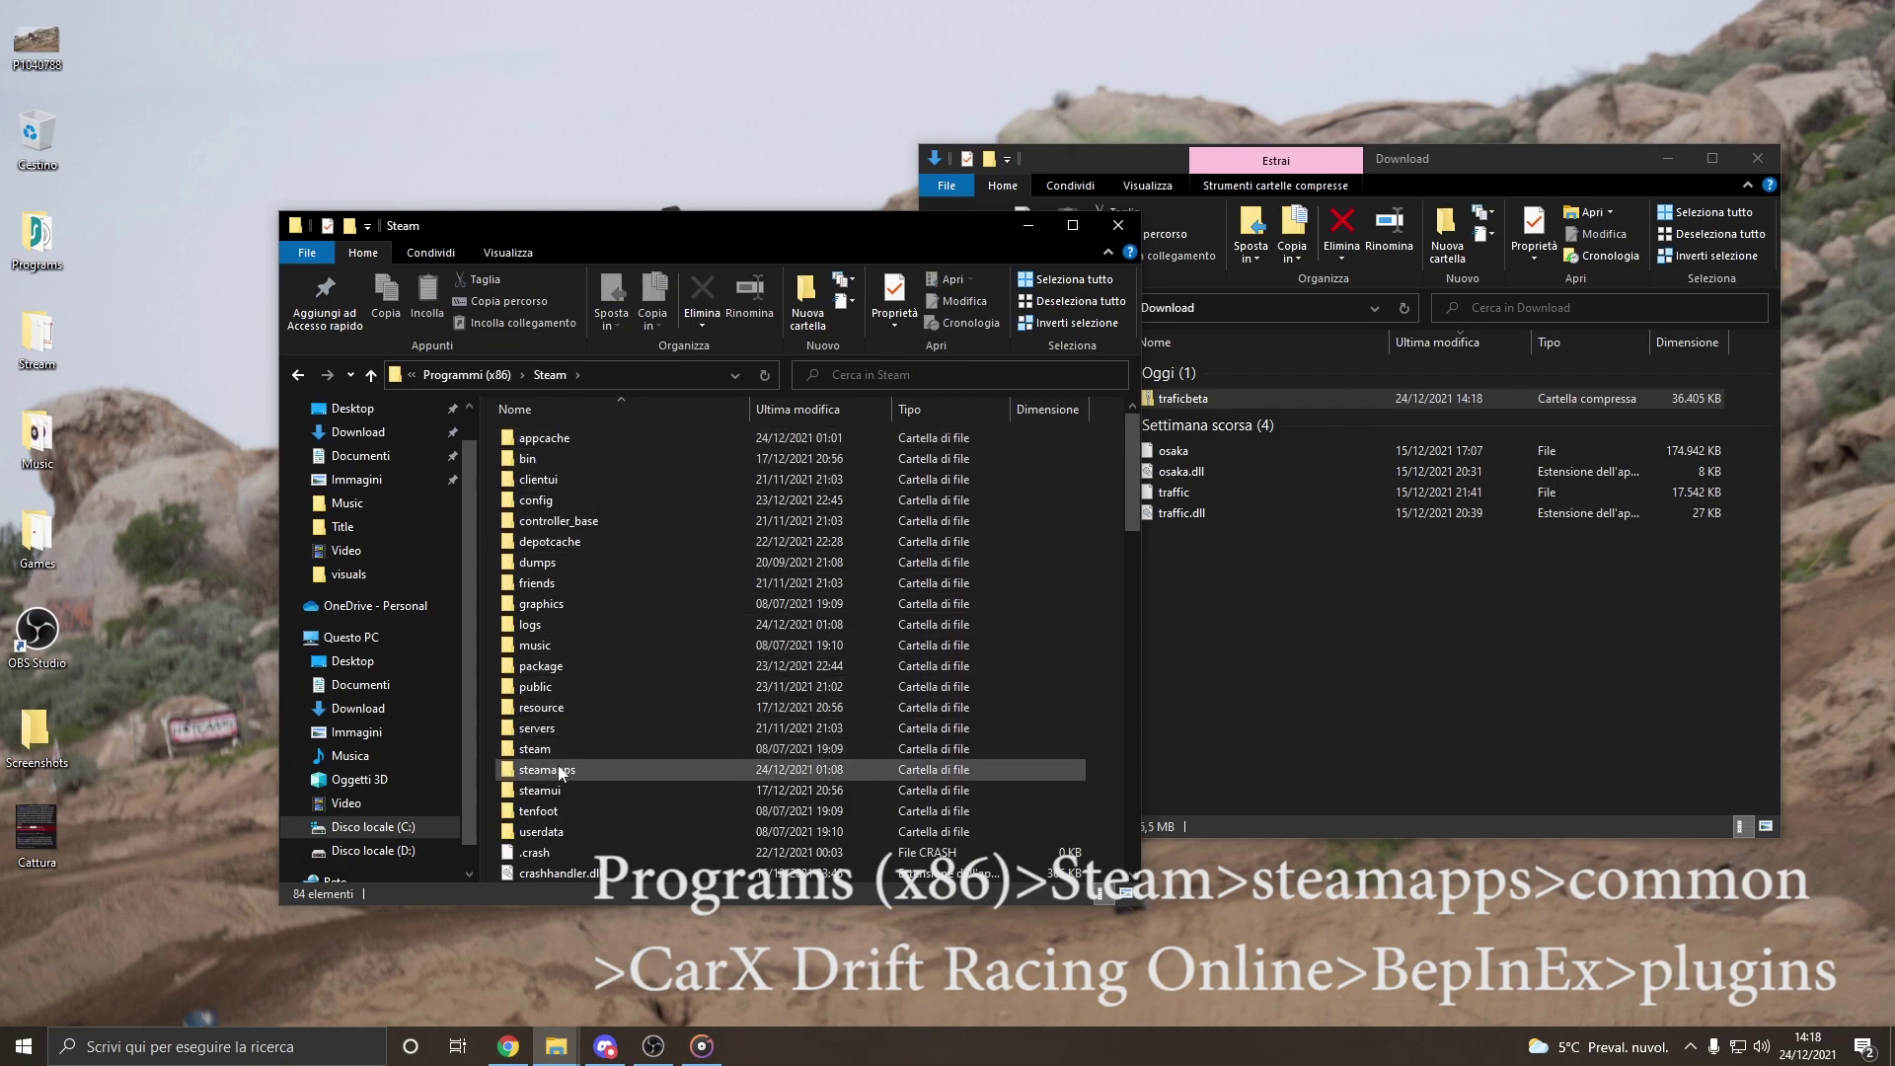
double_click(558, 769)
double_click(567, 438)
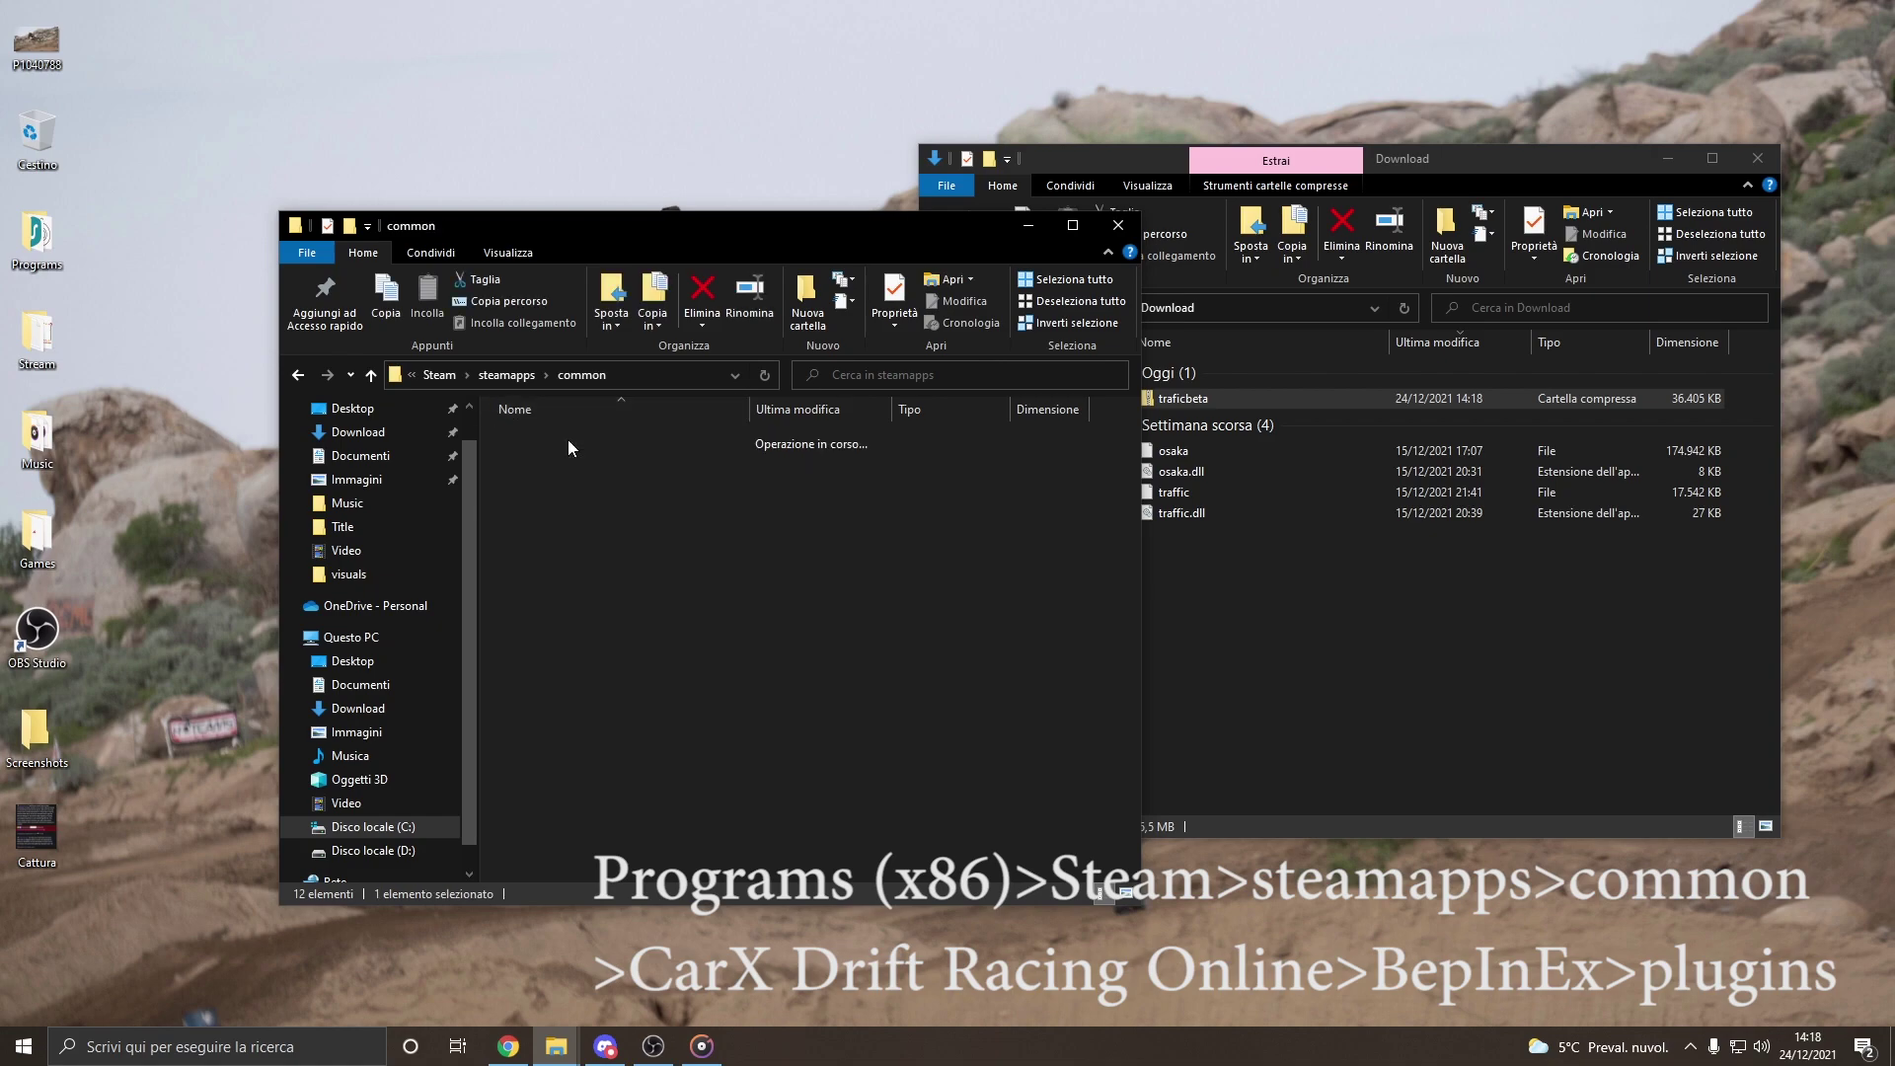
double_click(573, 505)
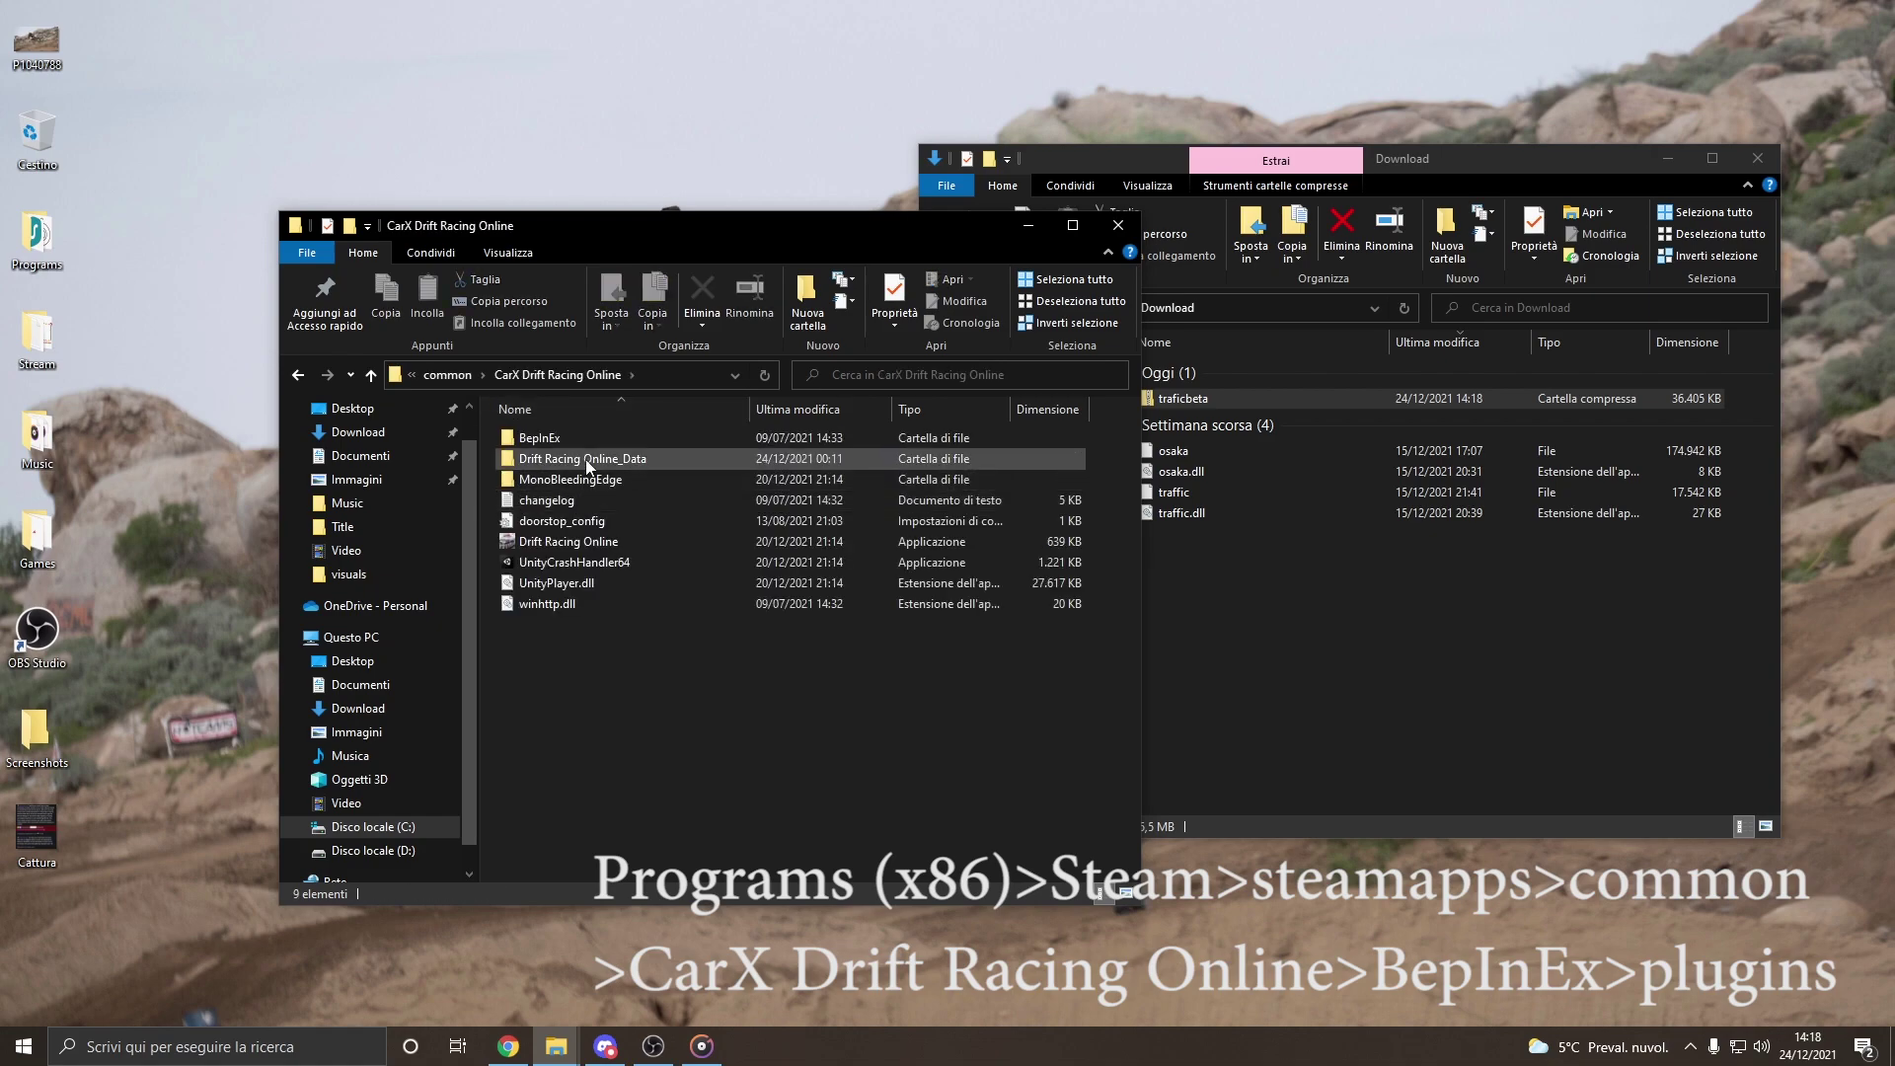
double_click(564, 437)
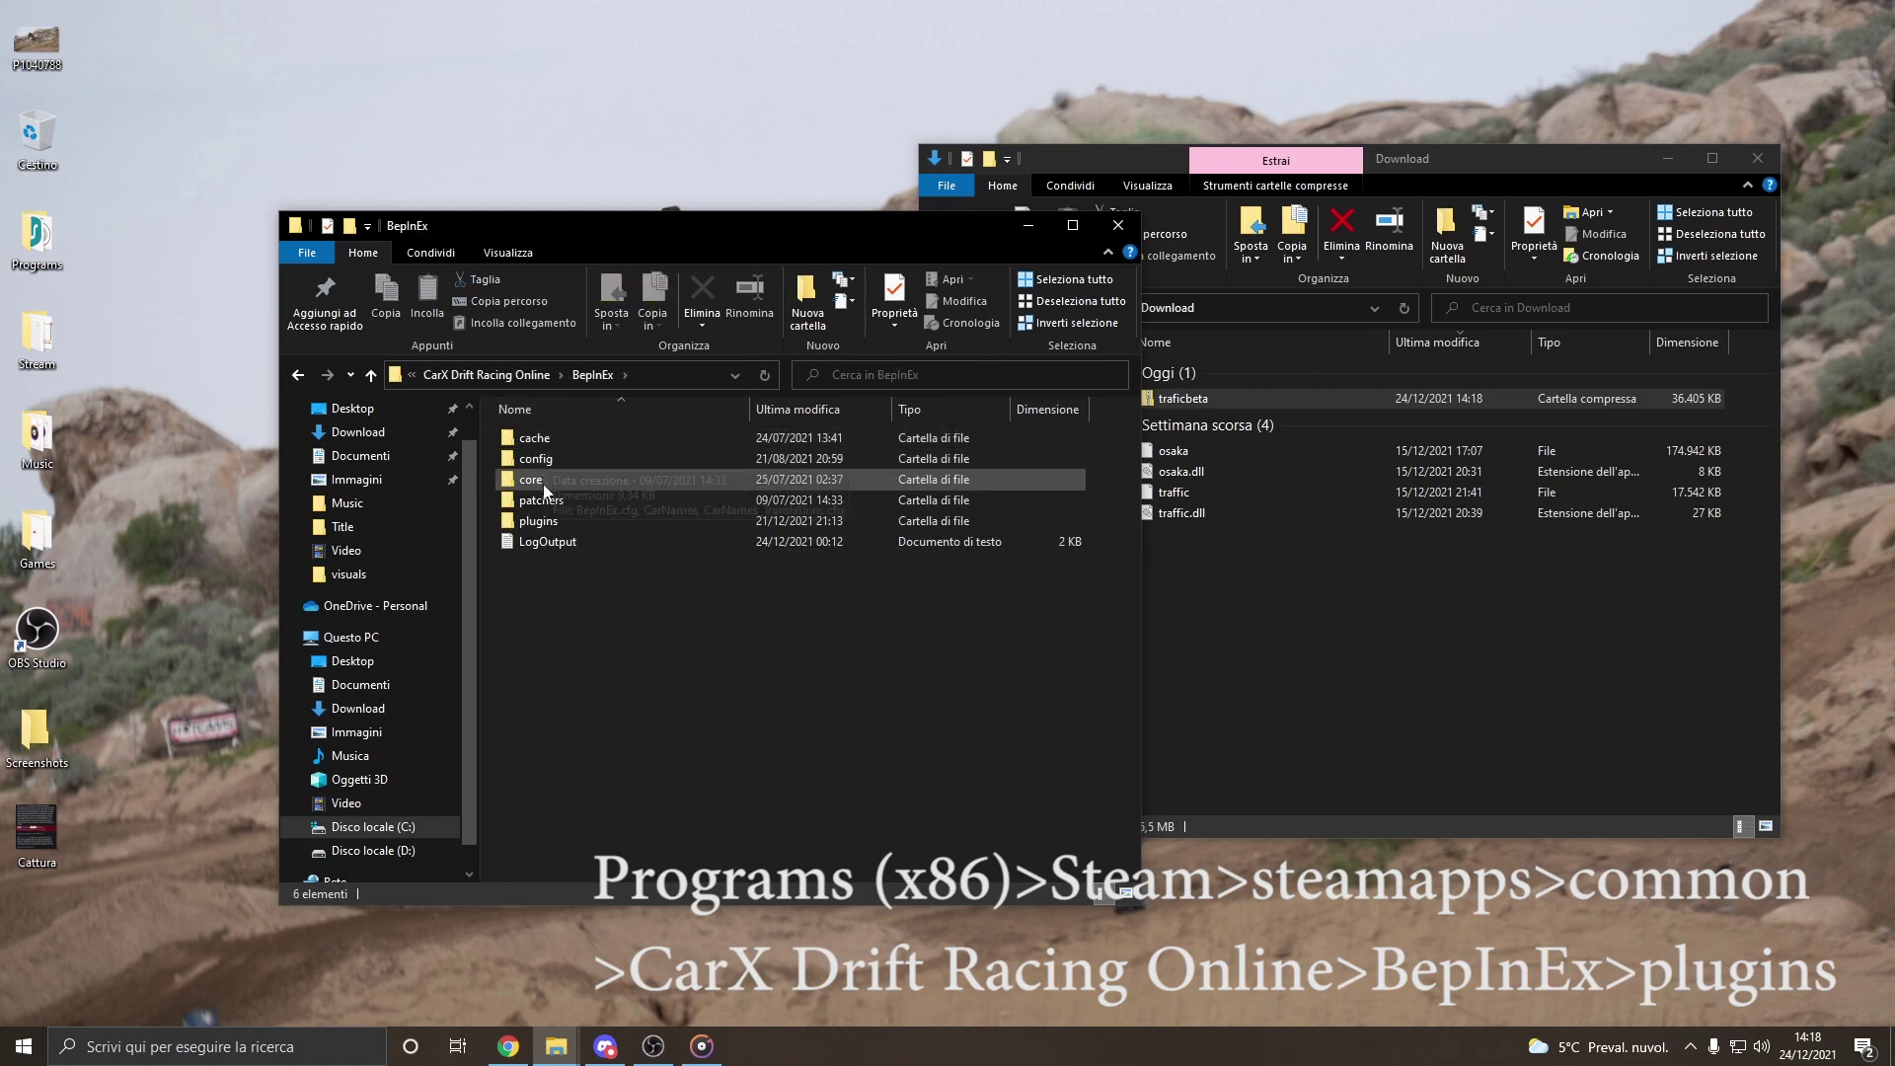
double_click(549, 519)
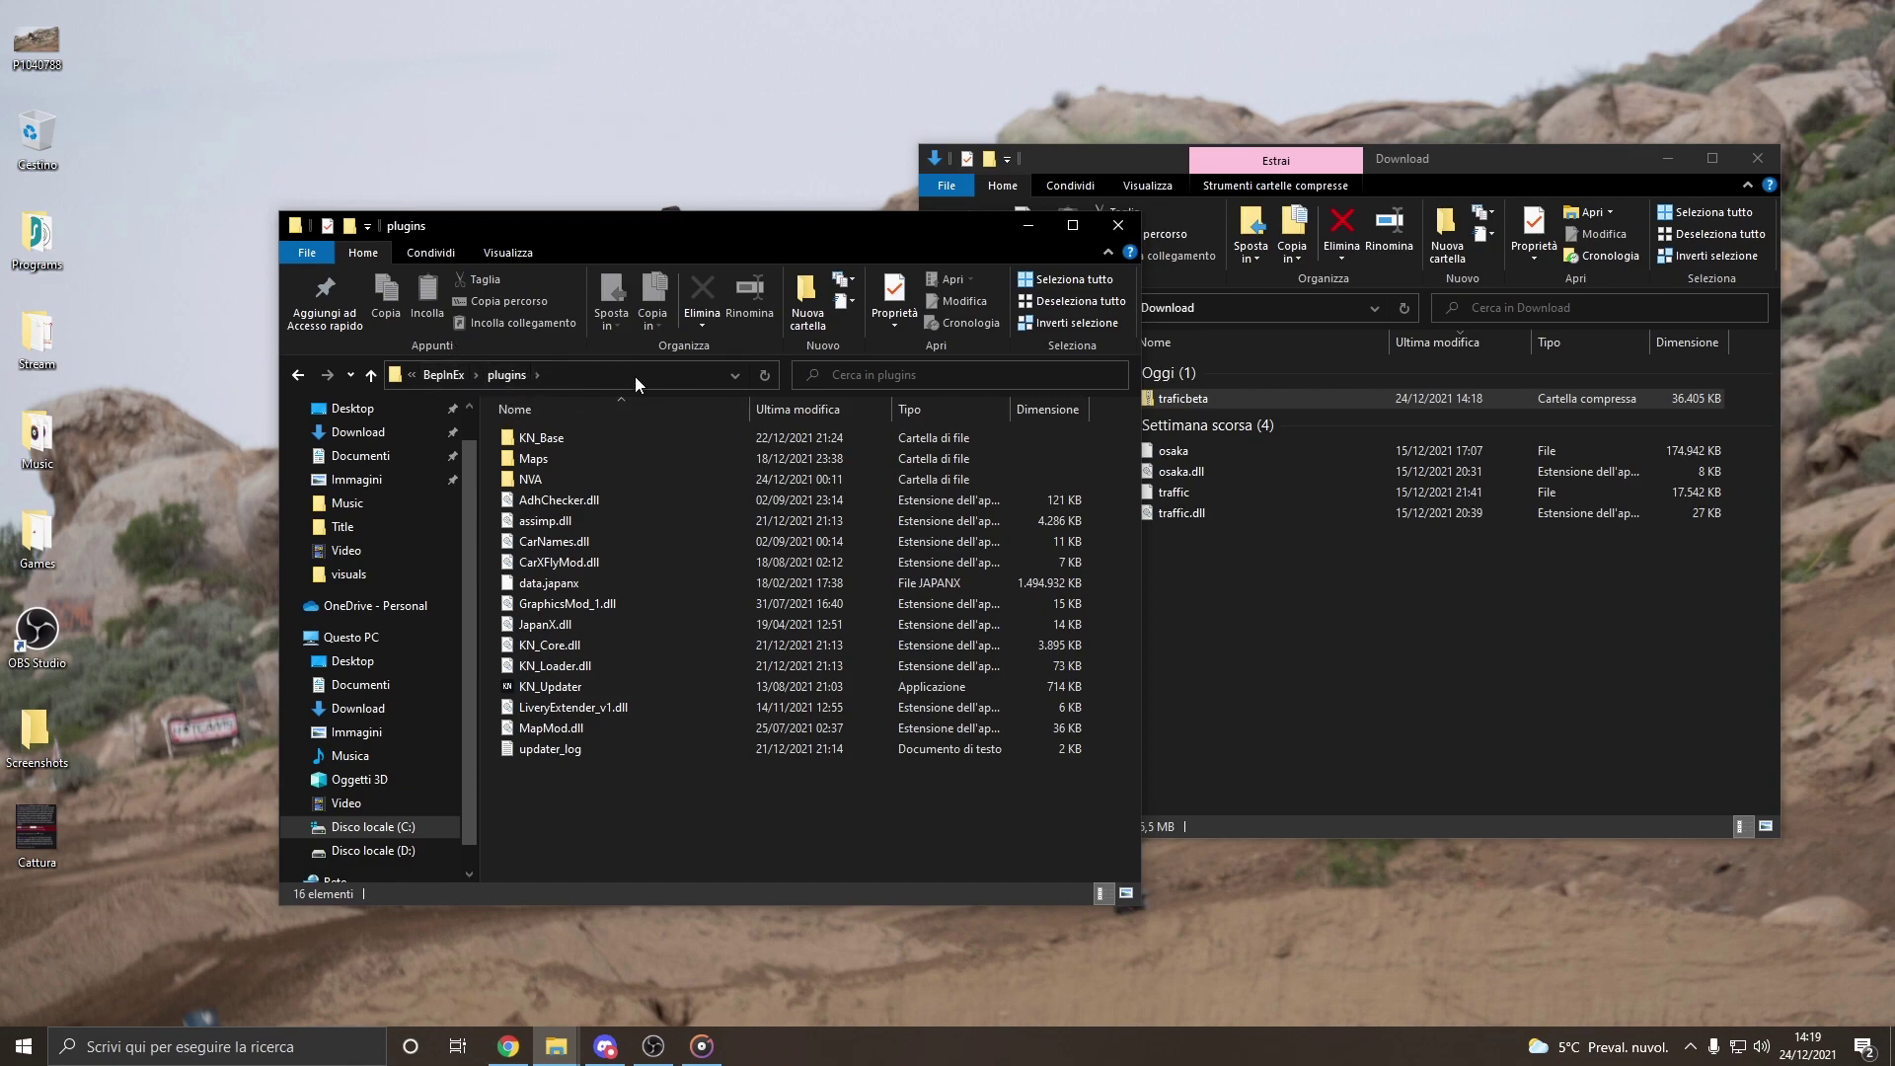
- Move osaka, osaka.dll, traffic and traffic.dll from Download into the plugins folder
left_click_drag(830, 225, 674, 163)
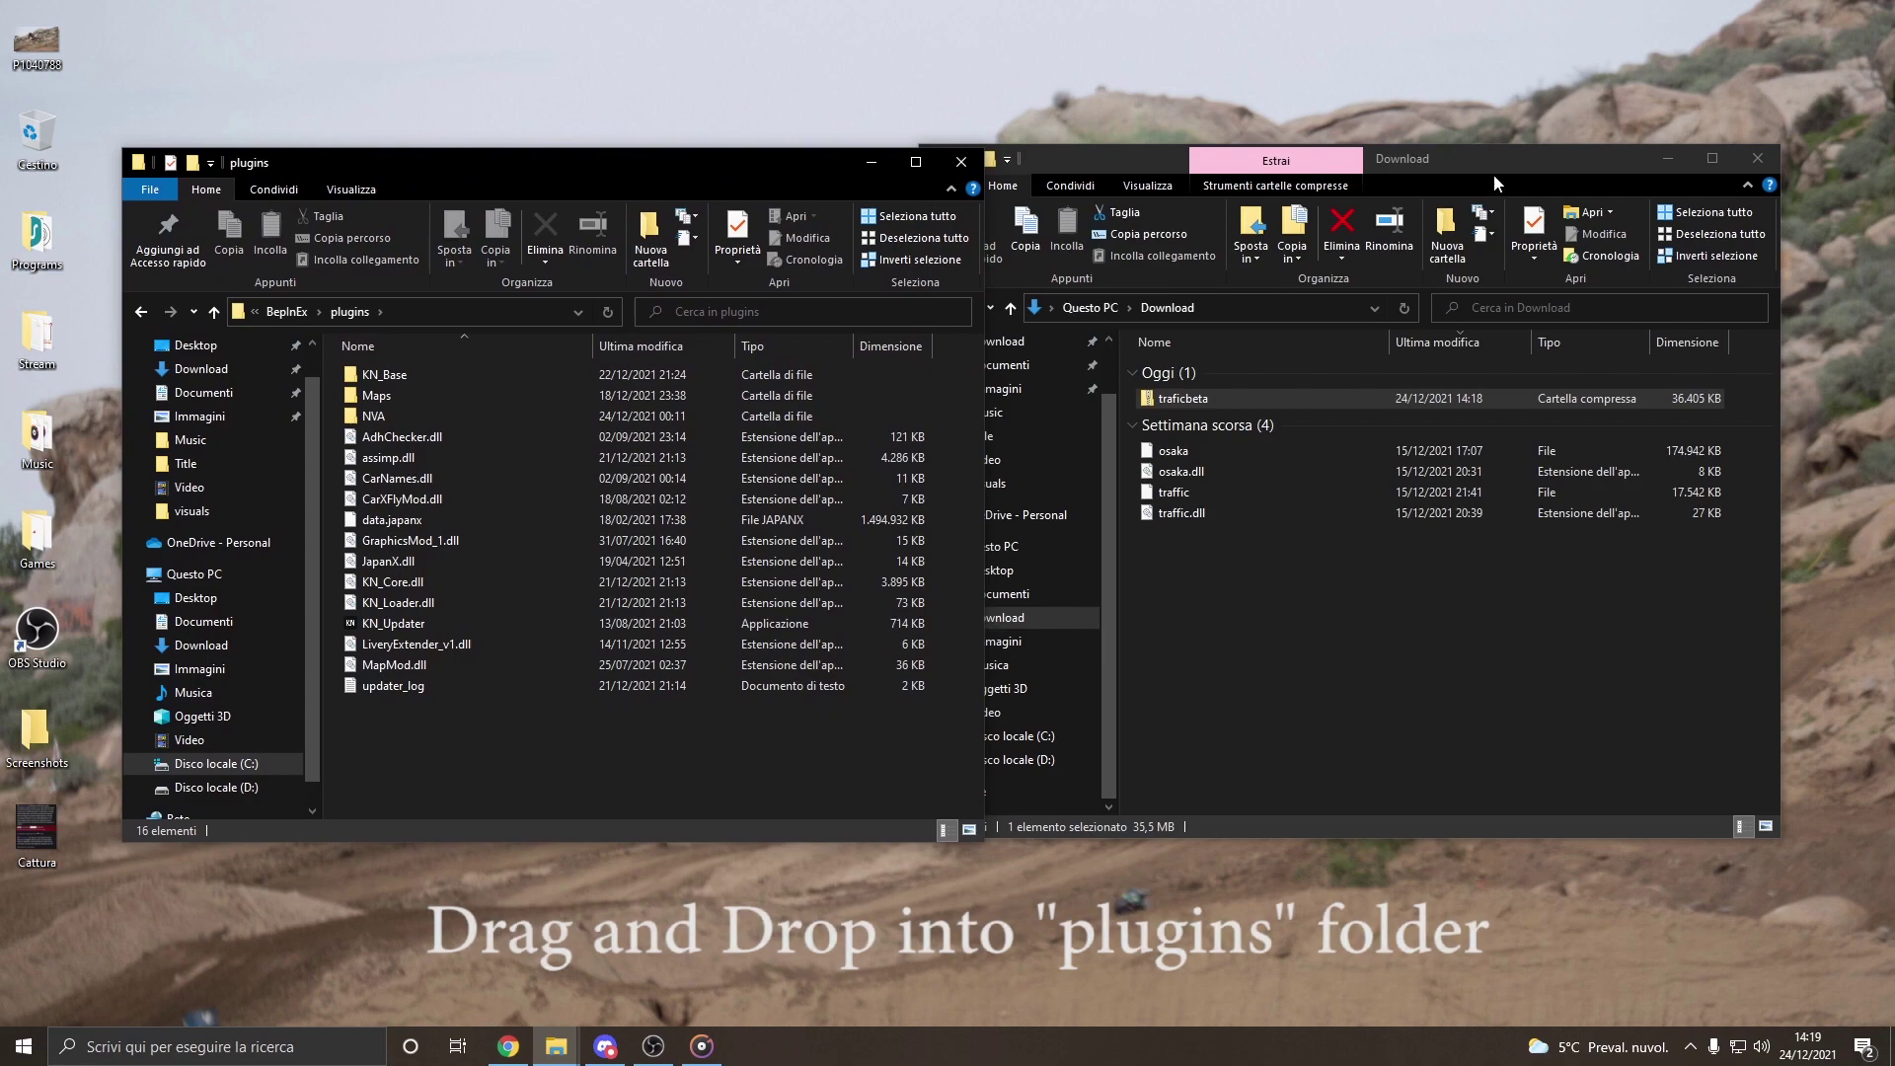
left_click_drag(1492, 164, 1567, 148)
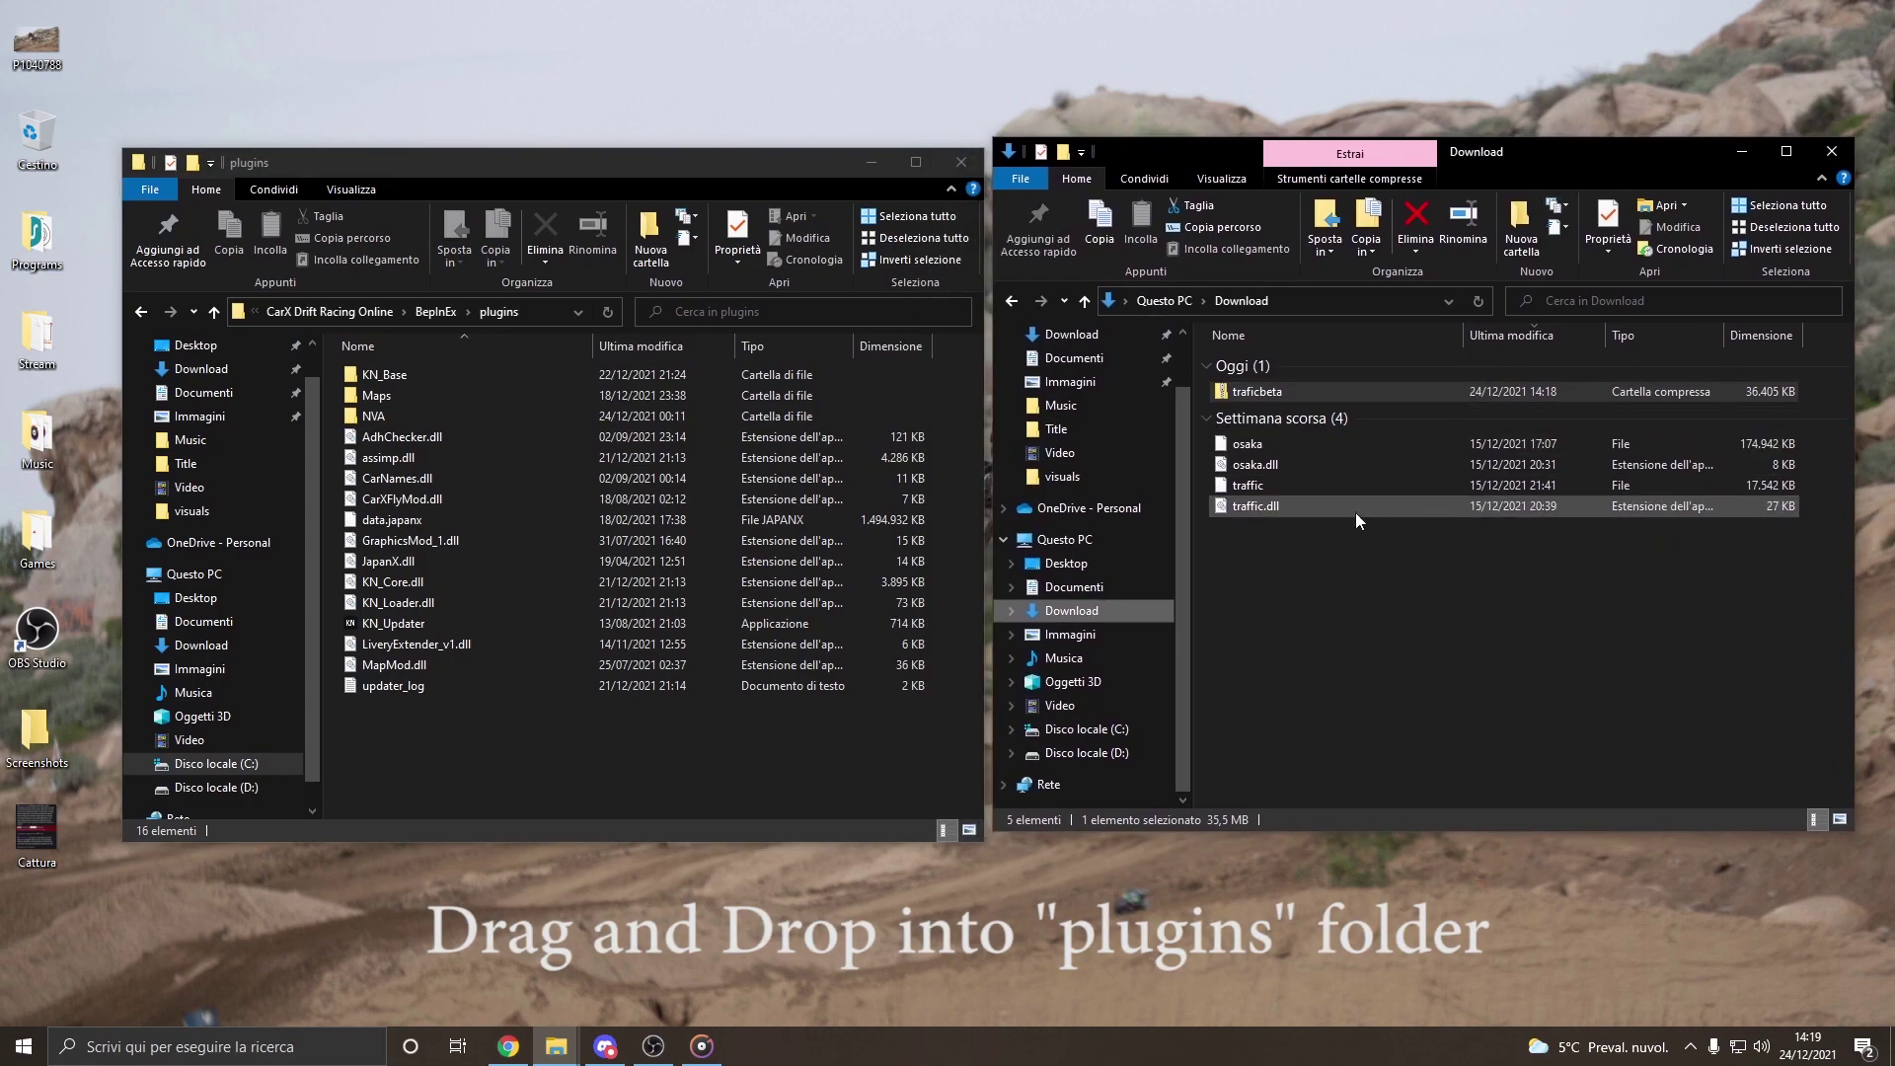
left_click(1284, 526)
mouse_move(1283, 533)
left_mouse_down()
mouse_move(1254, 443)
mouse_move(606, 731)
left_mouse_up()
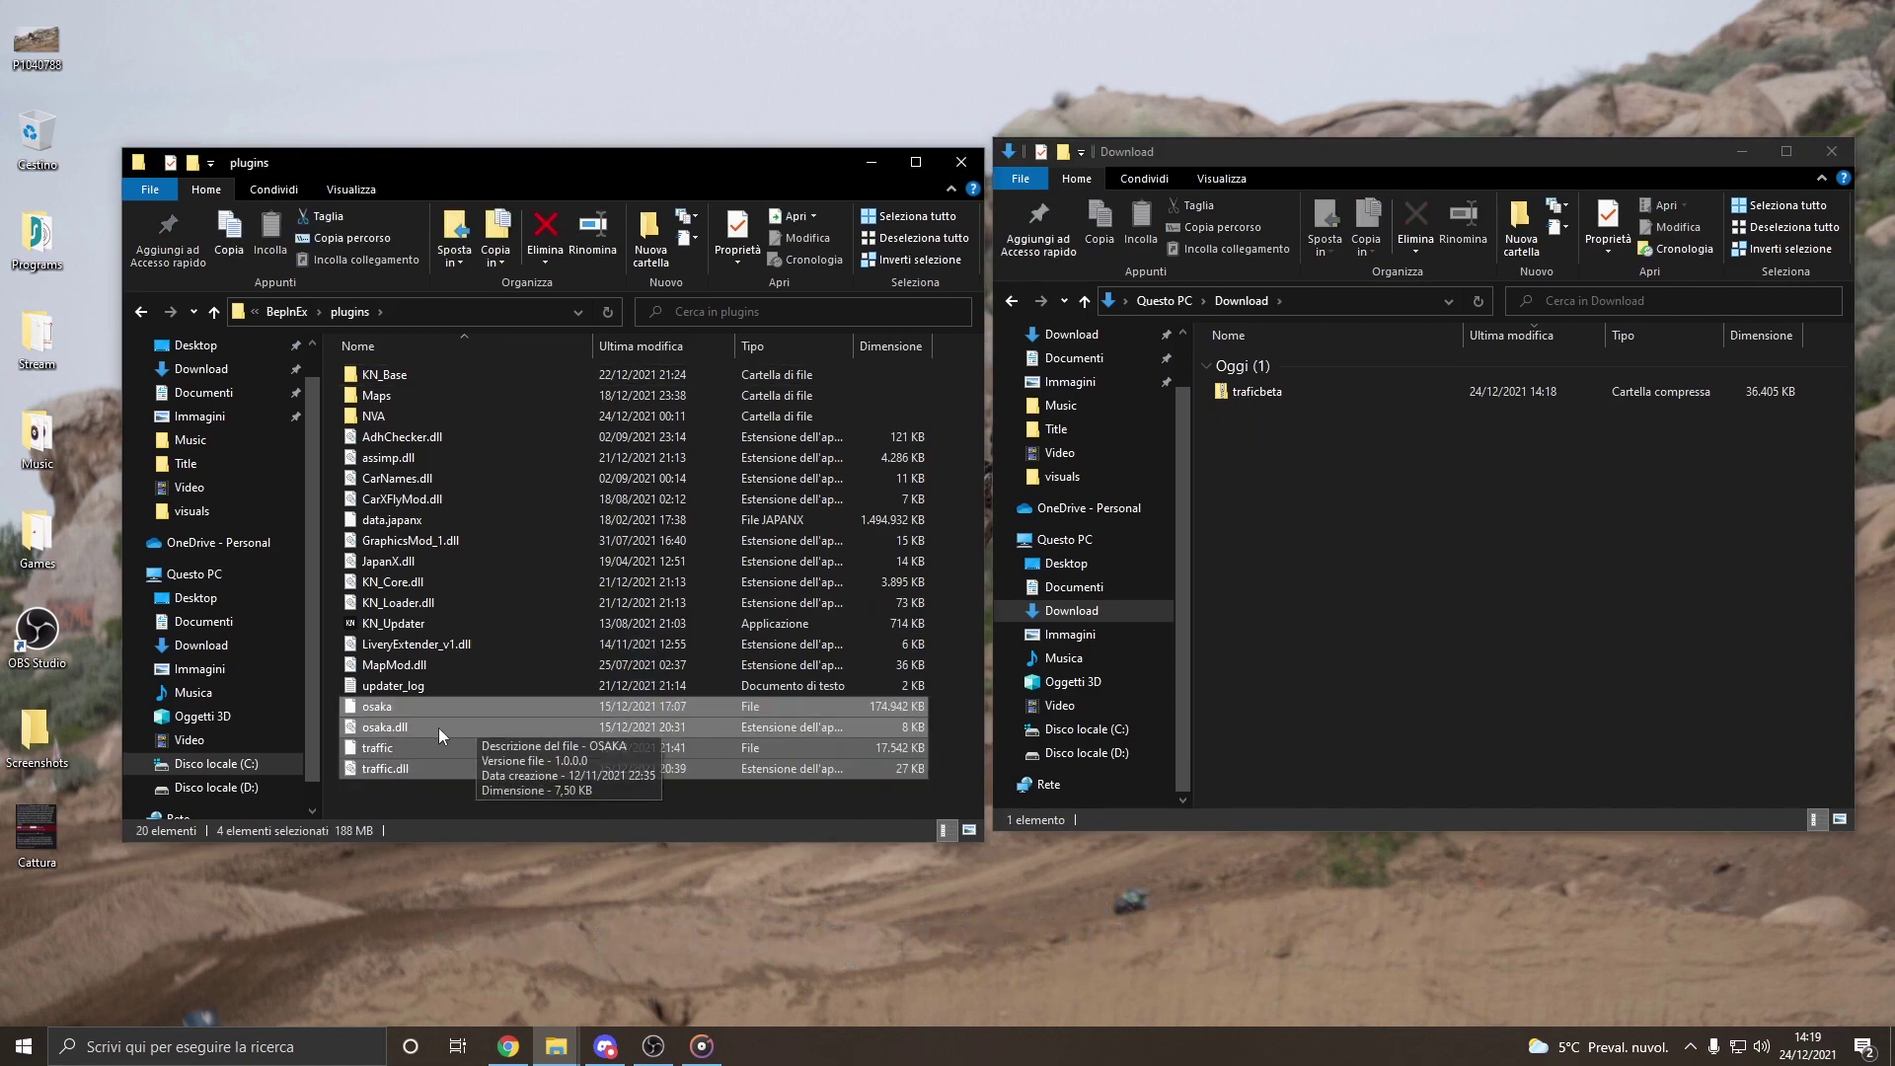
right_click(574, 695)
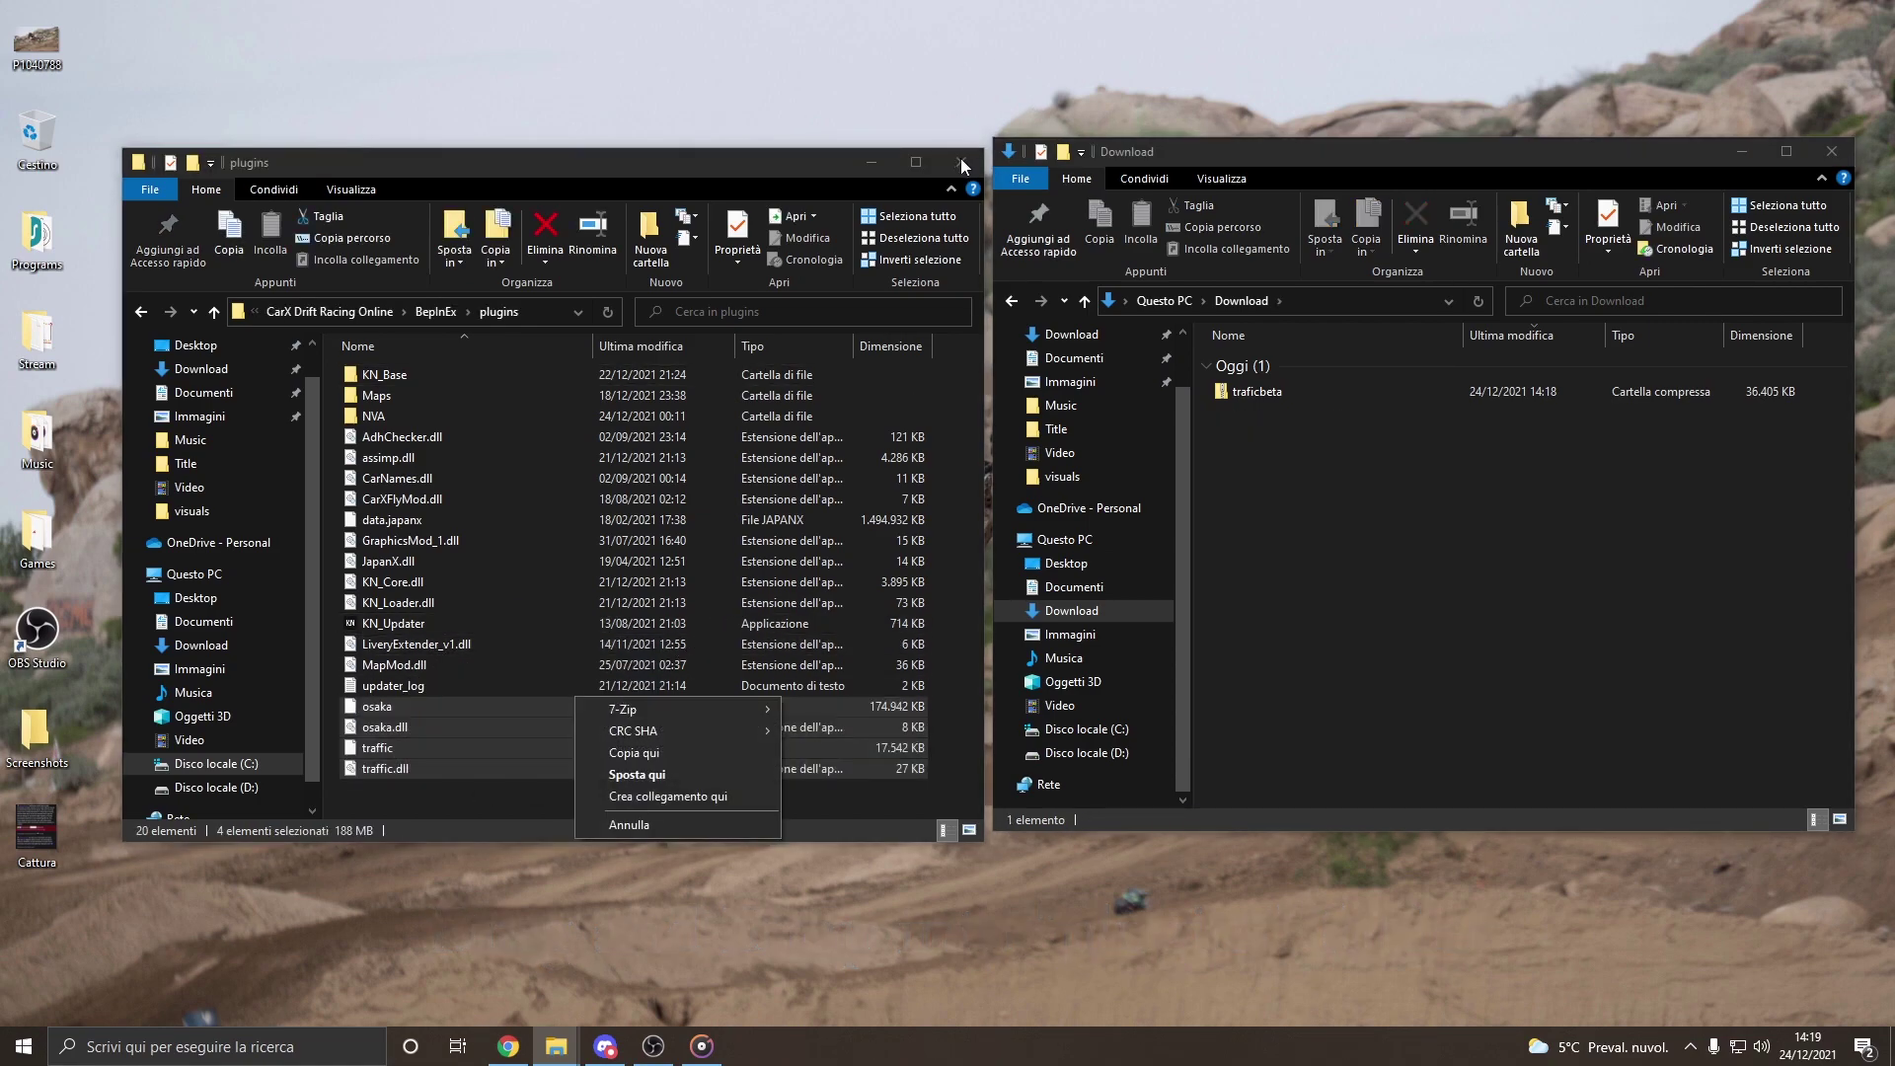
left_click(844, 159)
- Close both windows and launch CarX Drift Racing Online from the Games > CarX folder
left_click(963, 160)
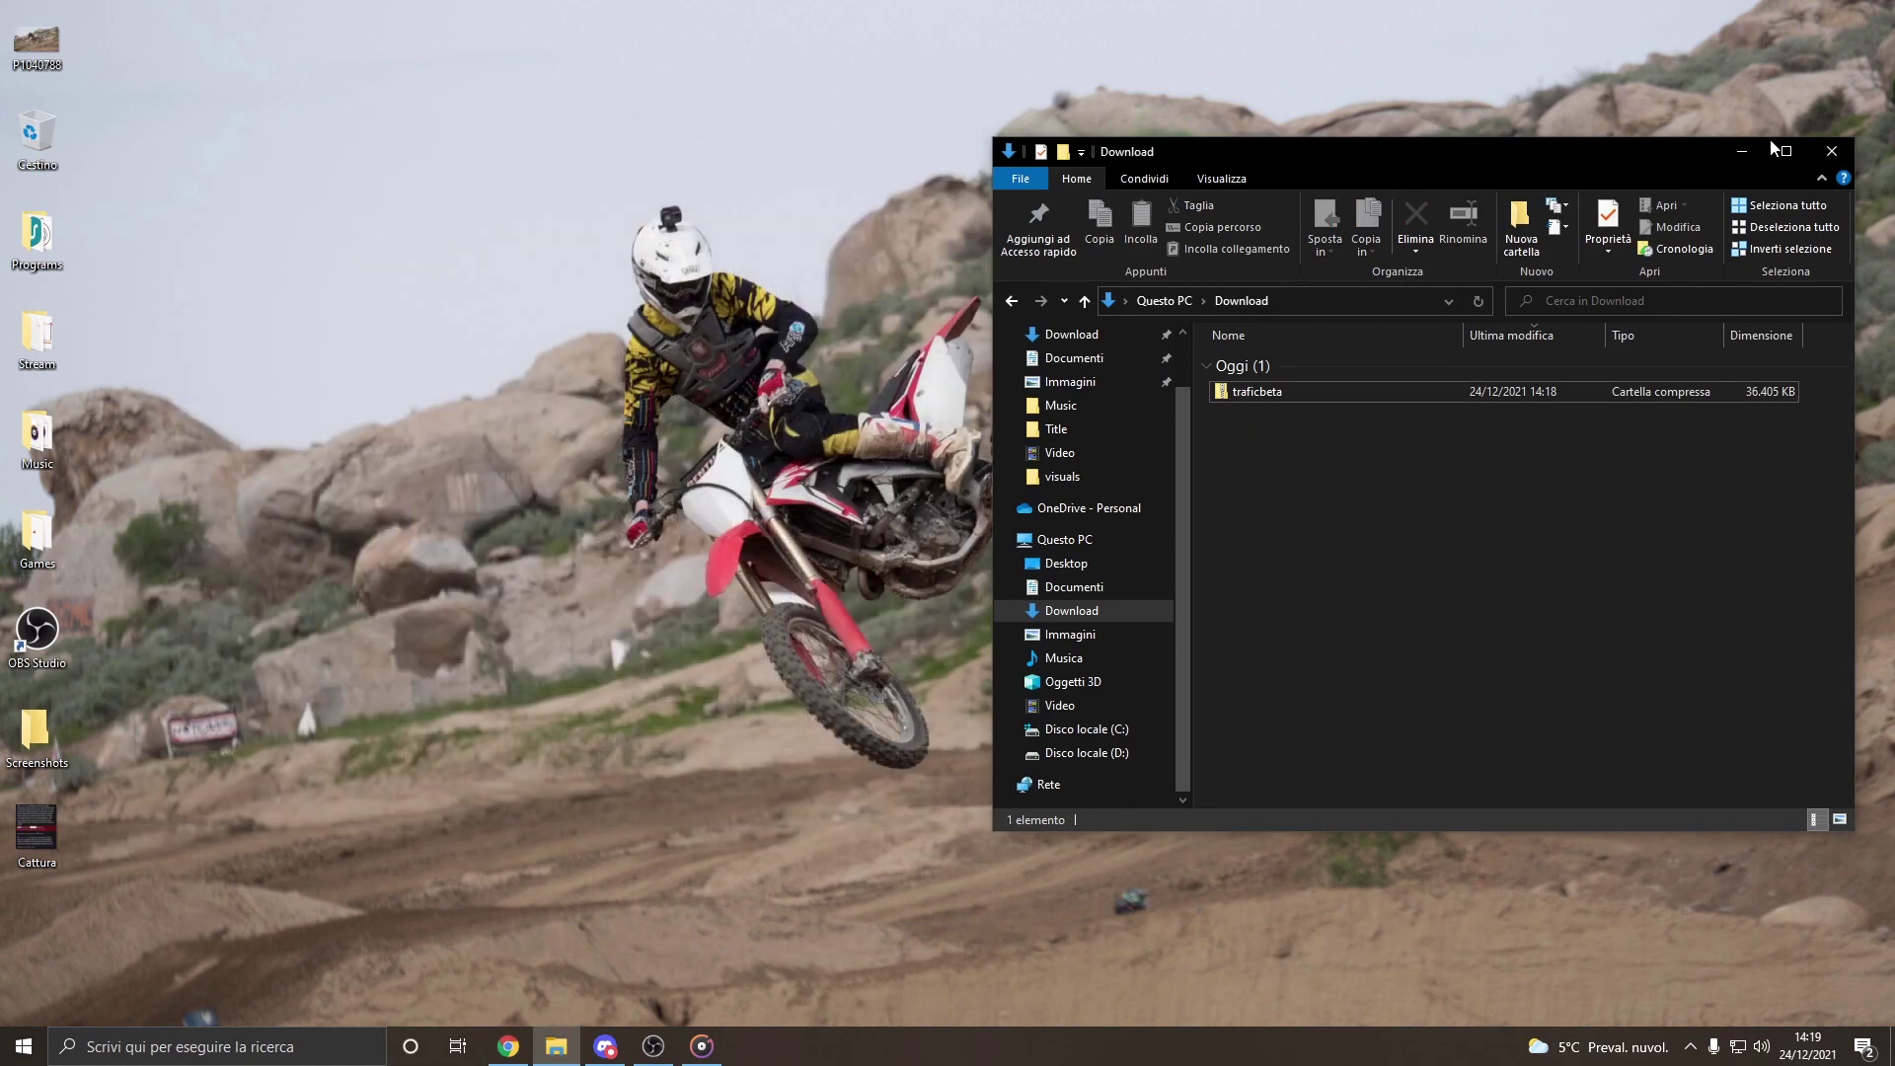
left_click(1833, 151)
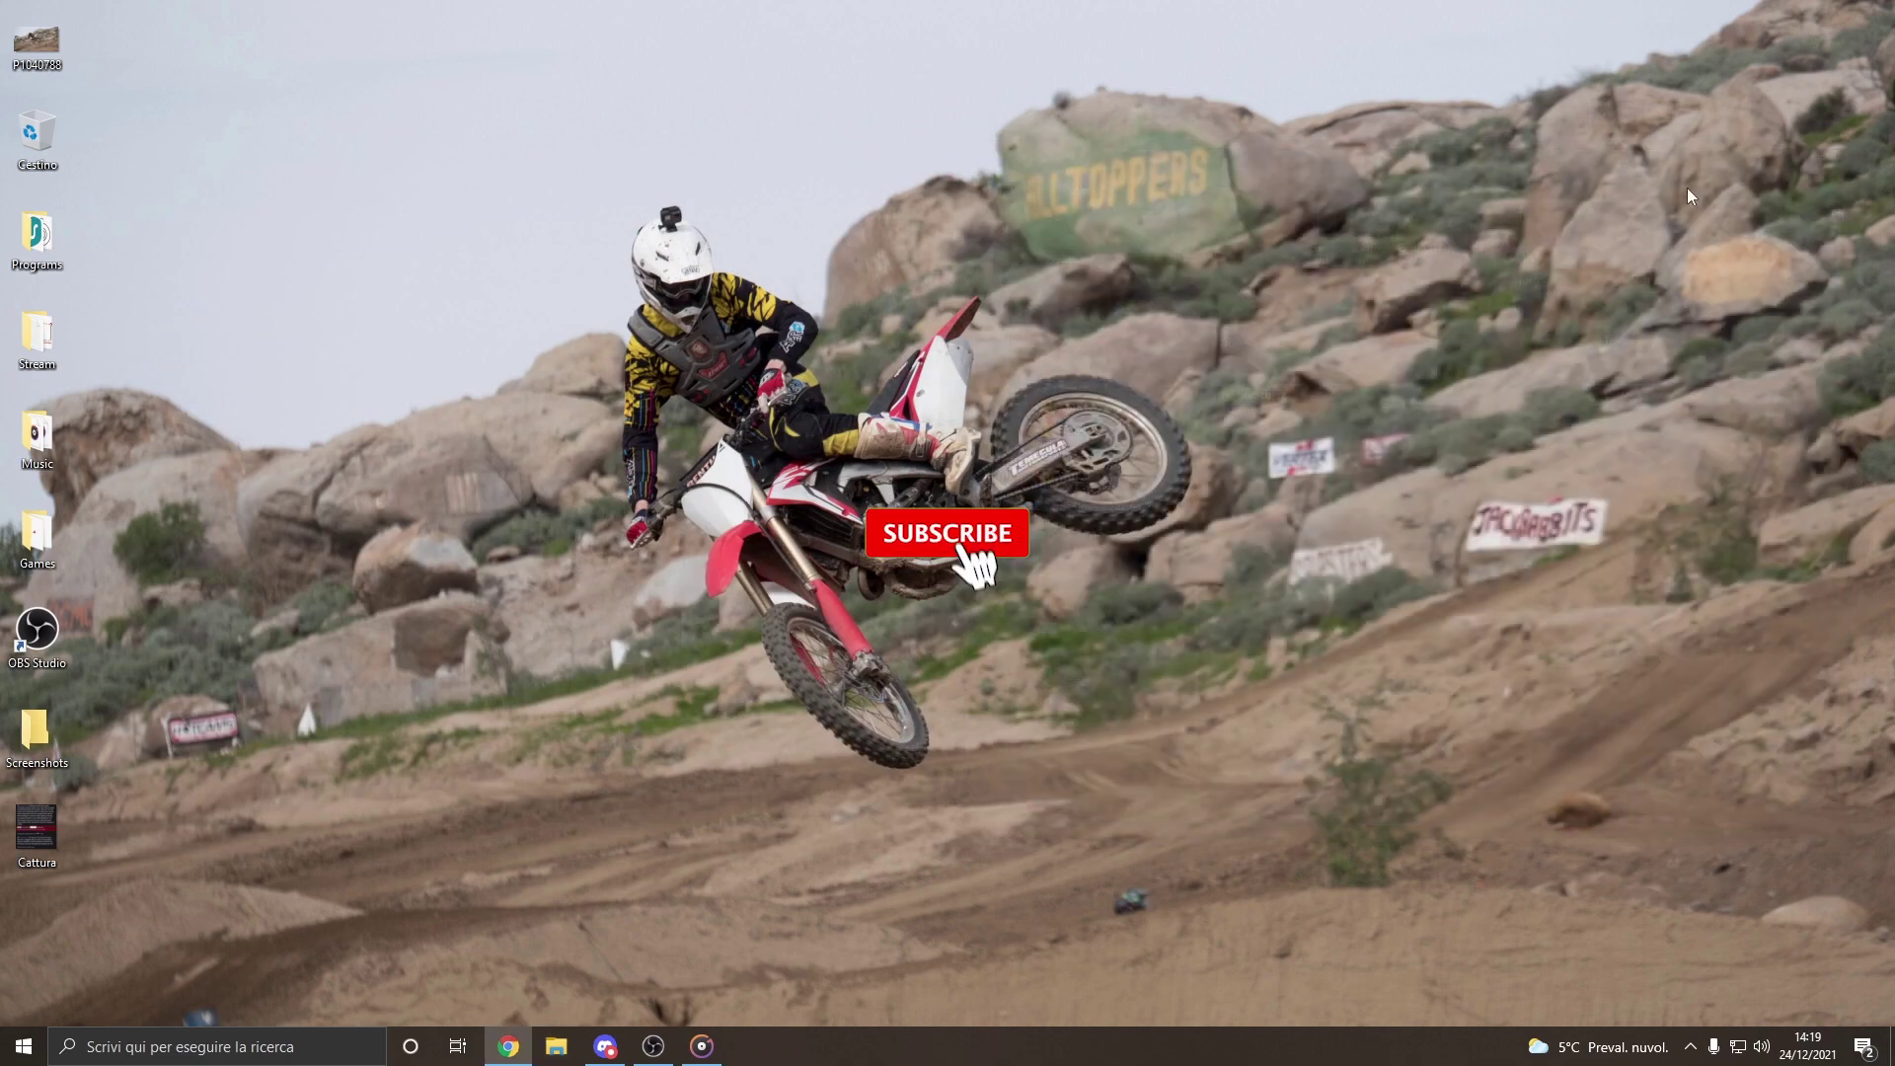
double_click(38, 534)
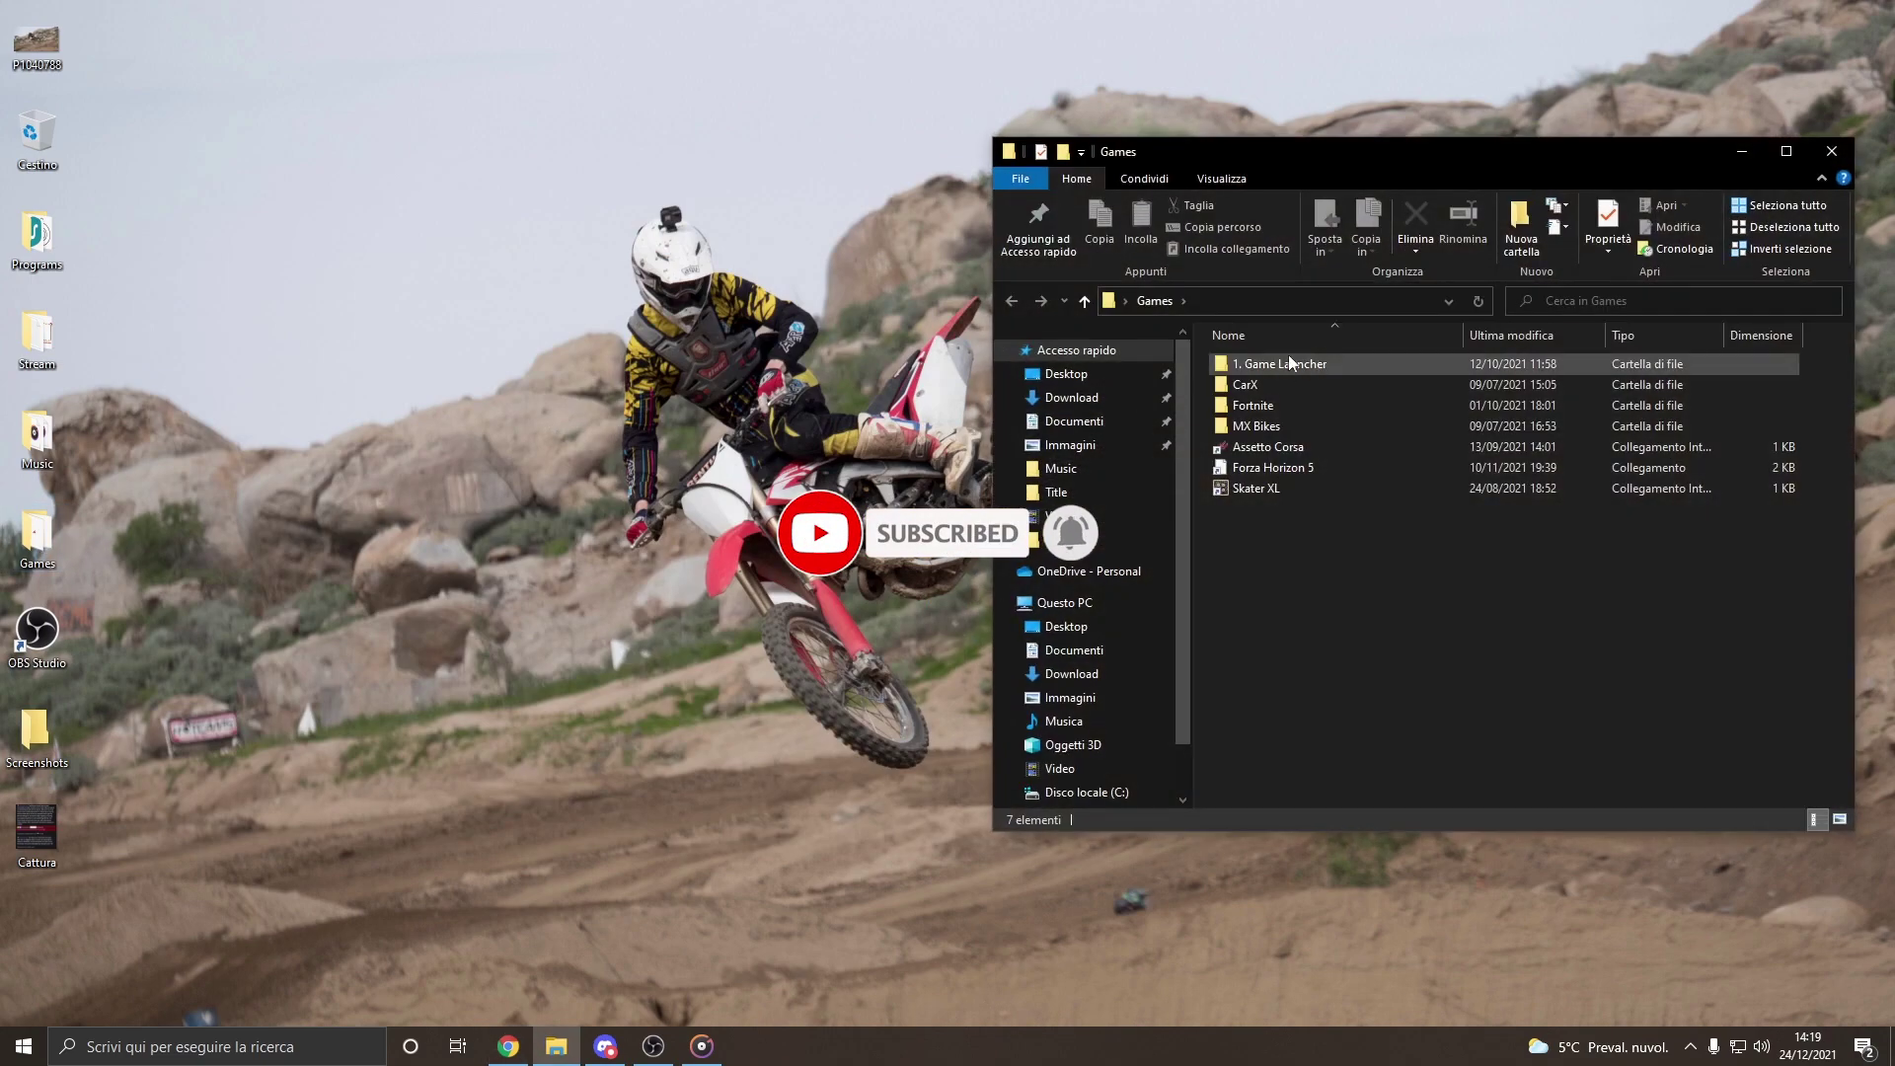
double_click(1263, 384)
left_click(1282, 365)
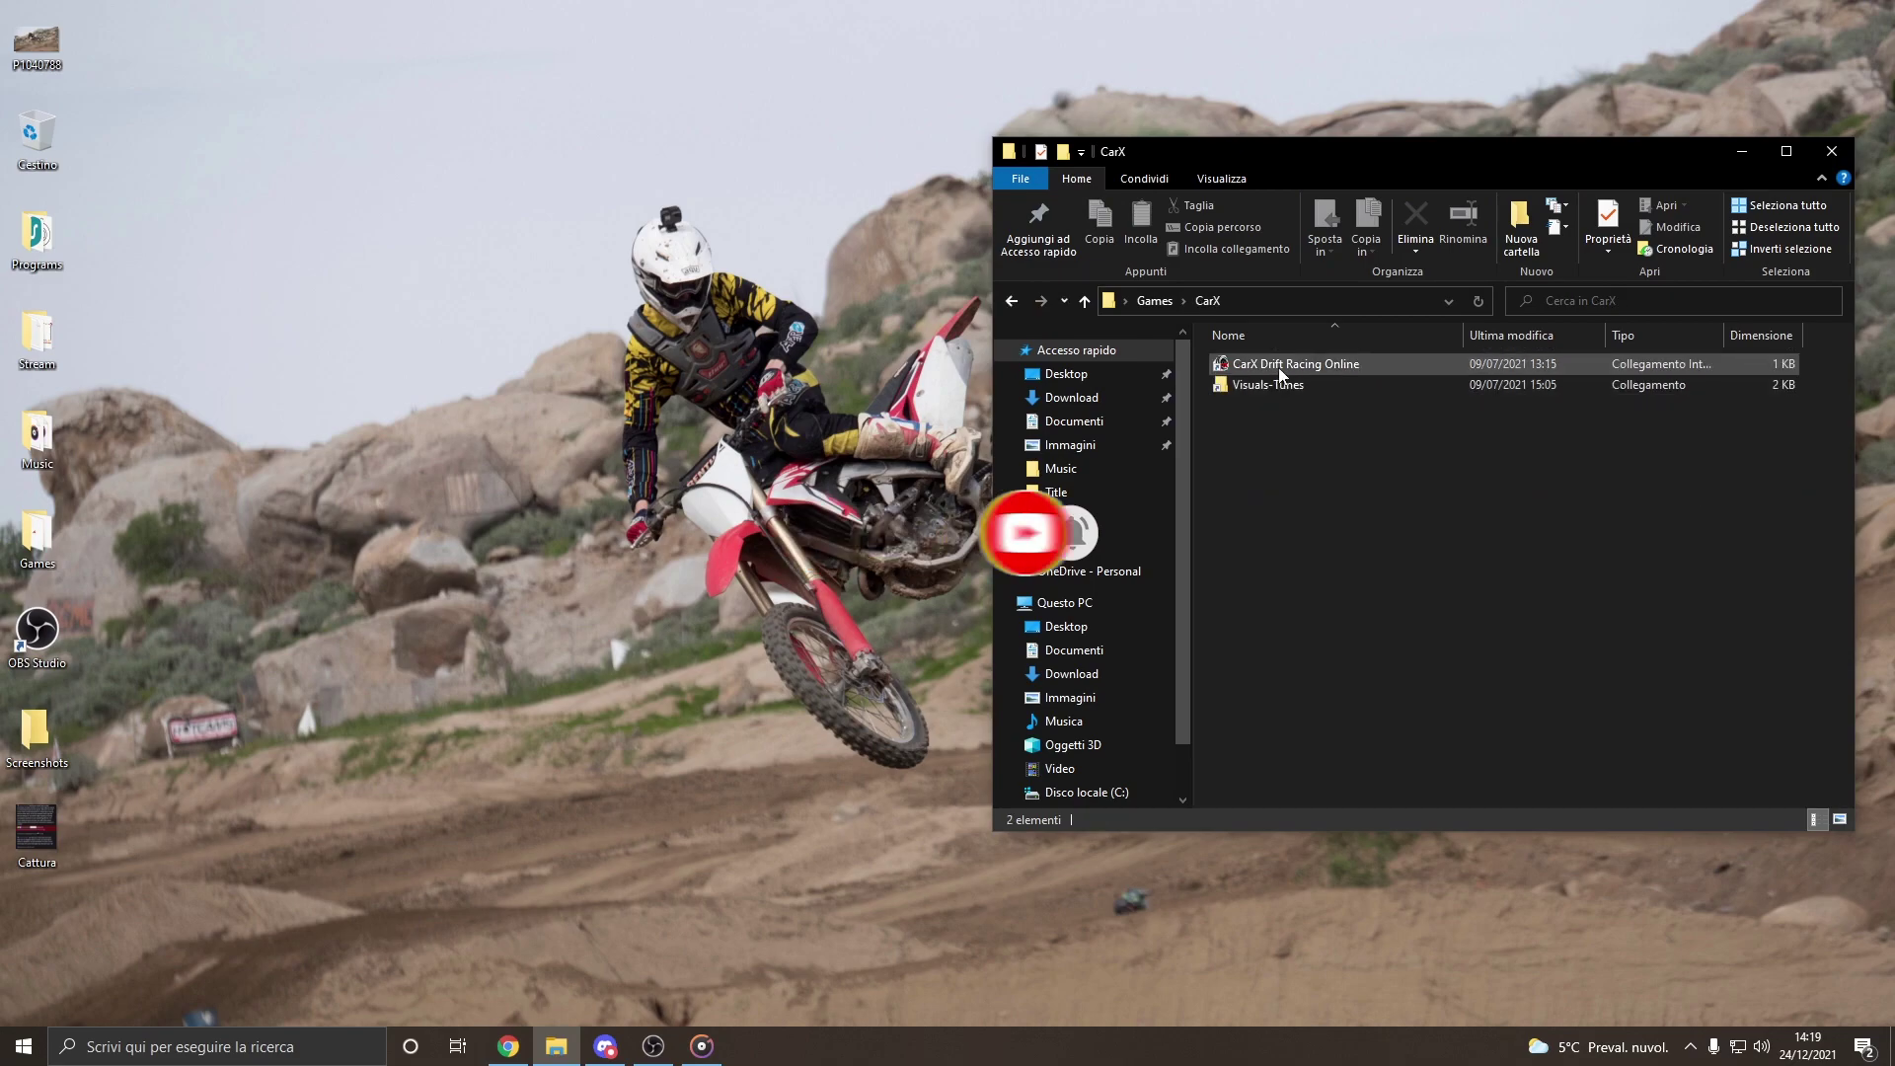
double_click(1283, 366)
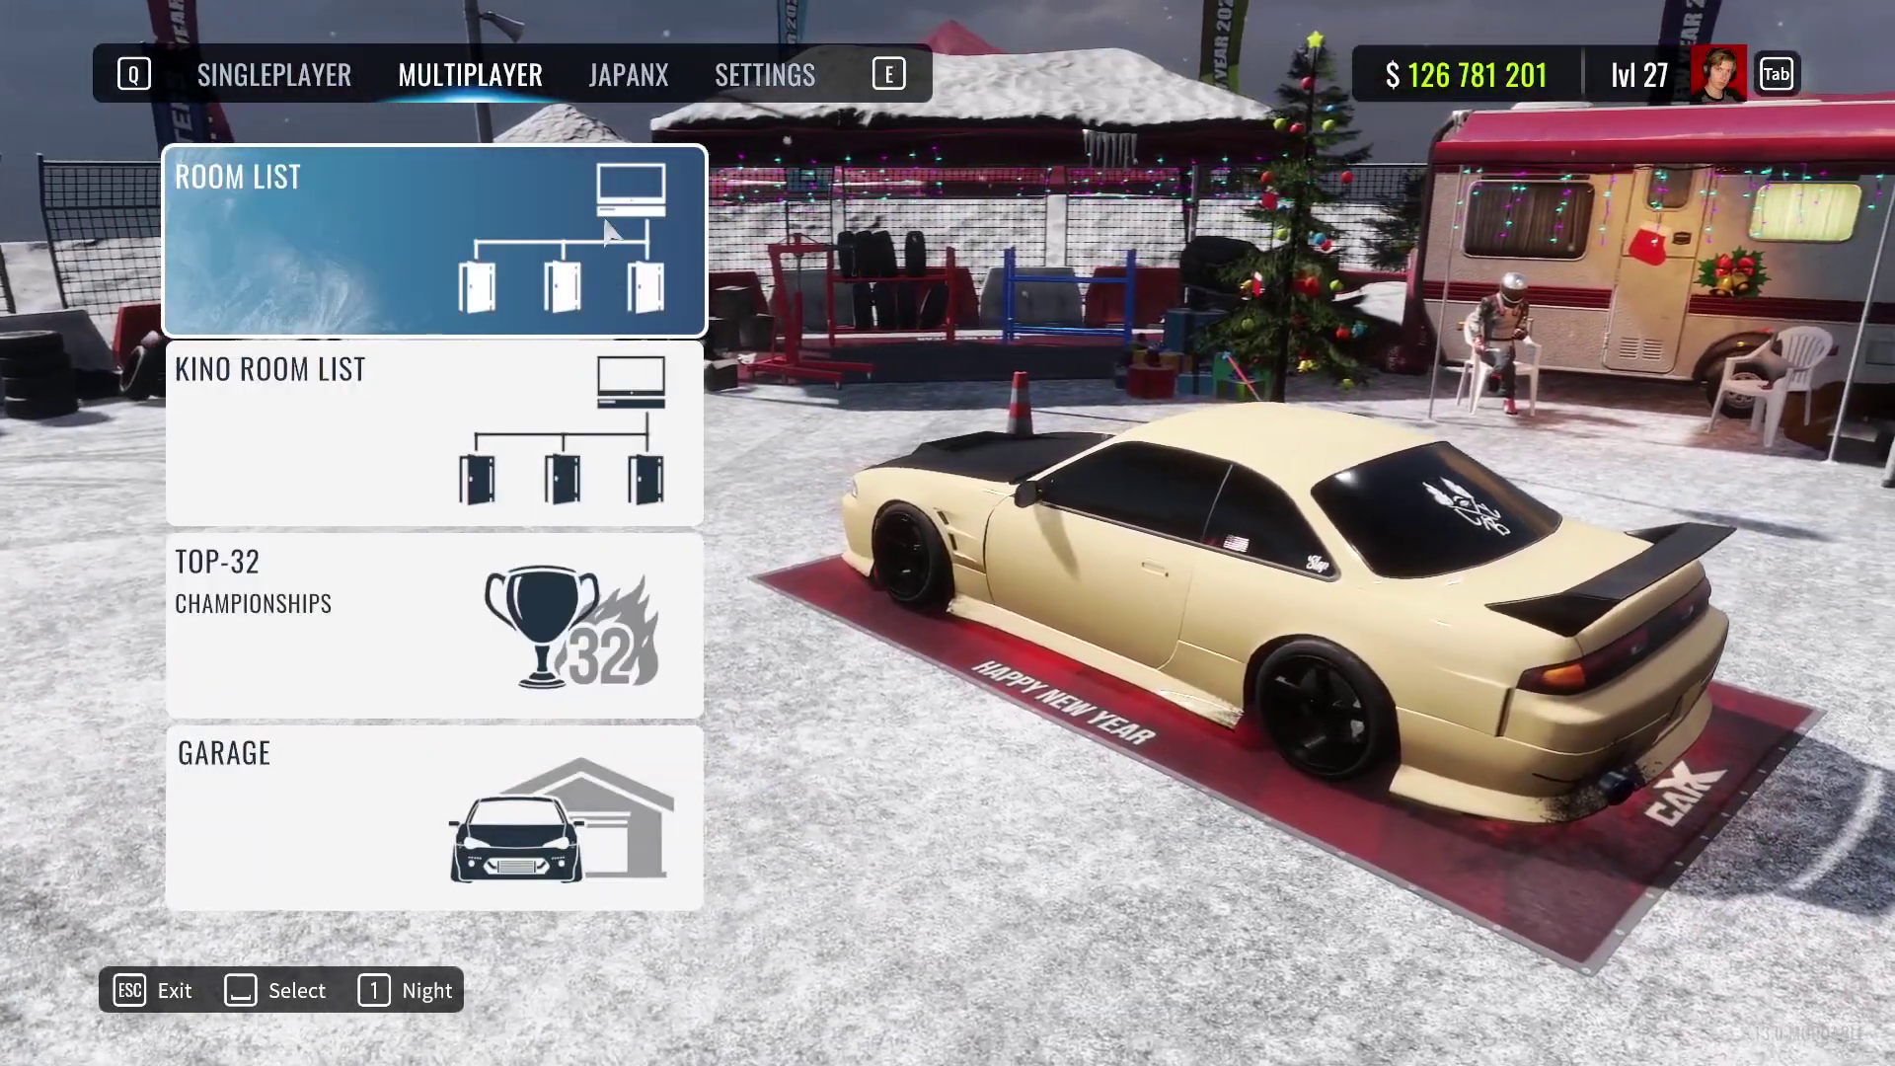
- Create a Parking A room from the Room List, keeping the default settings
left_click(606, 227)
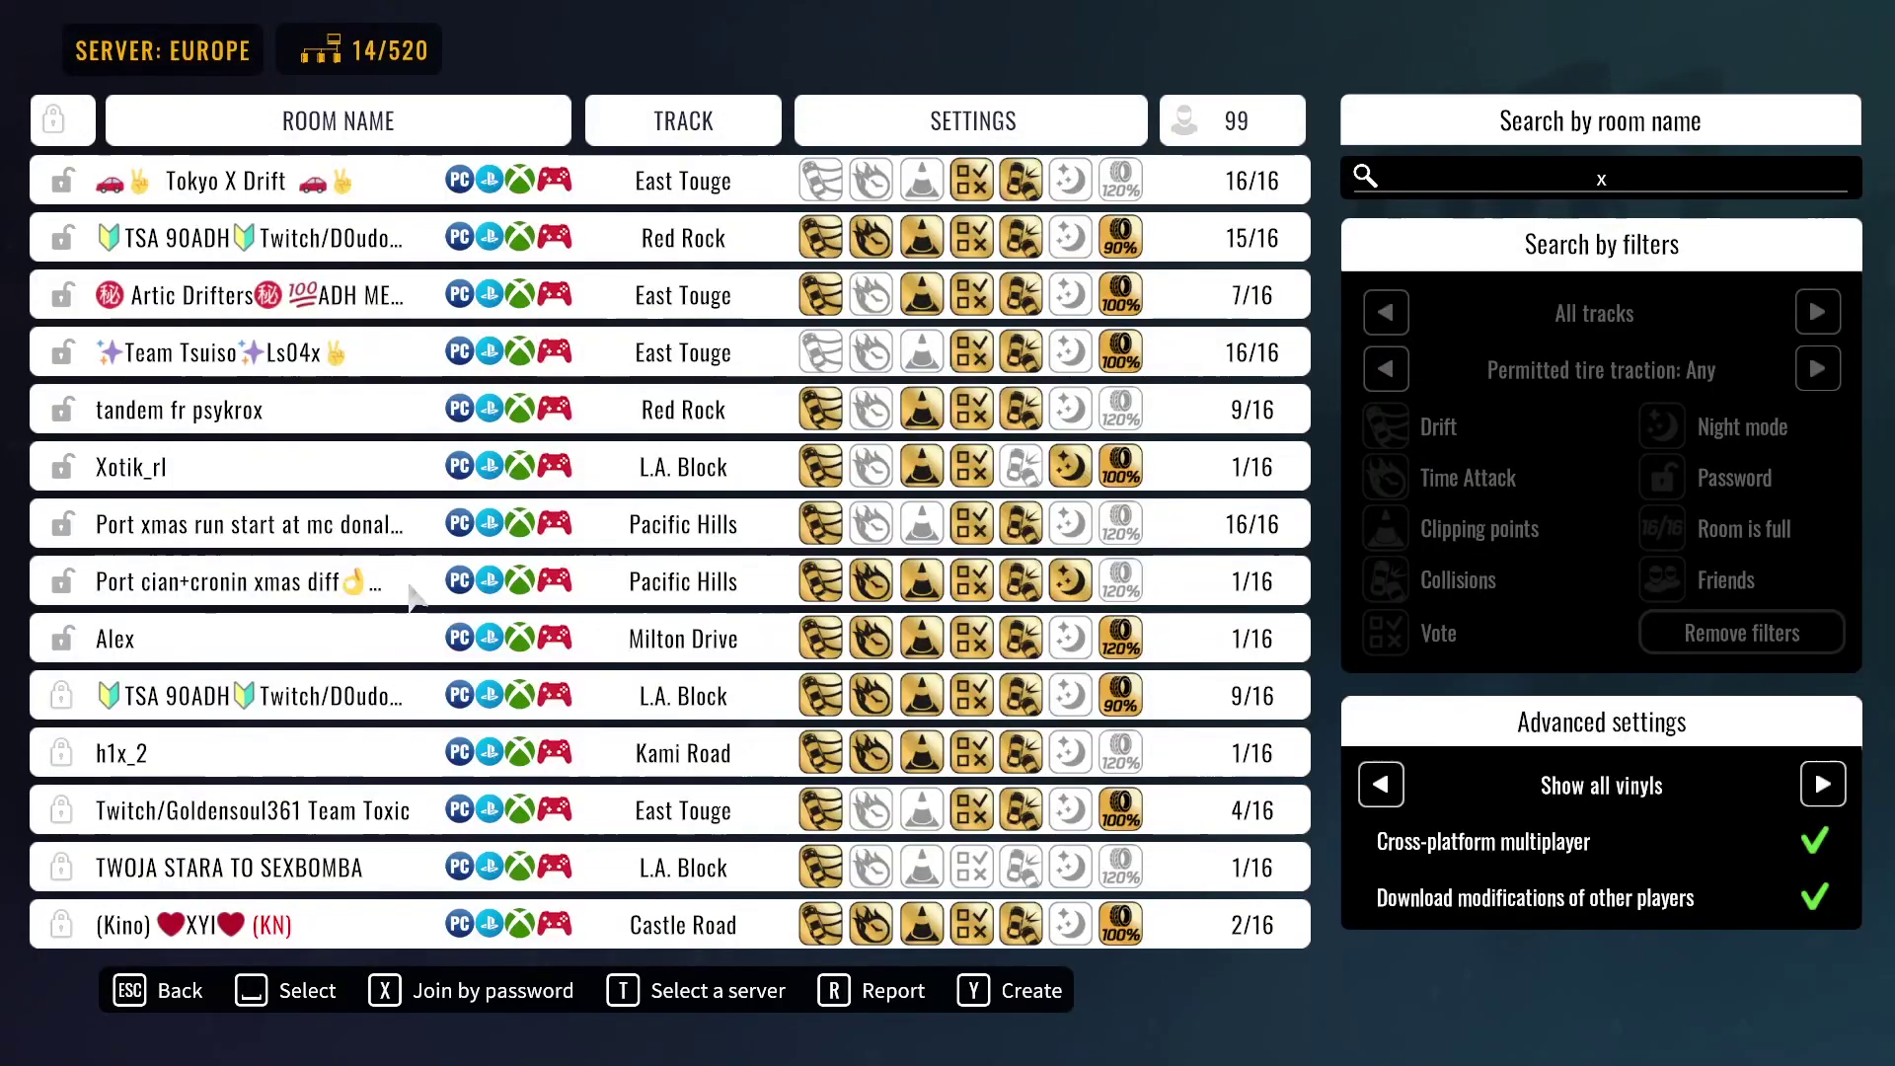
left_click(1030, 991)
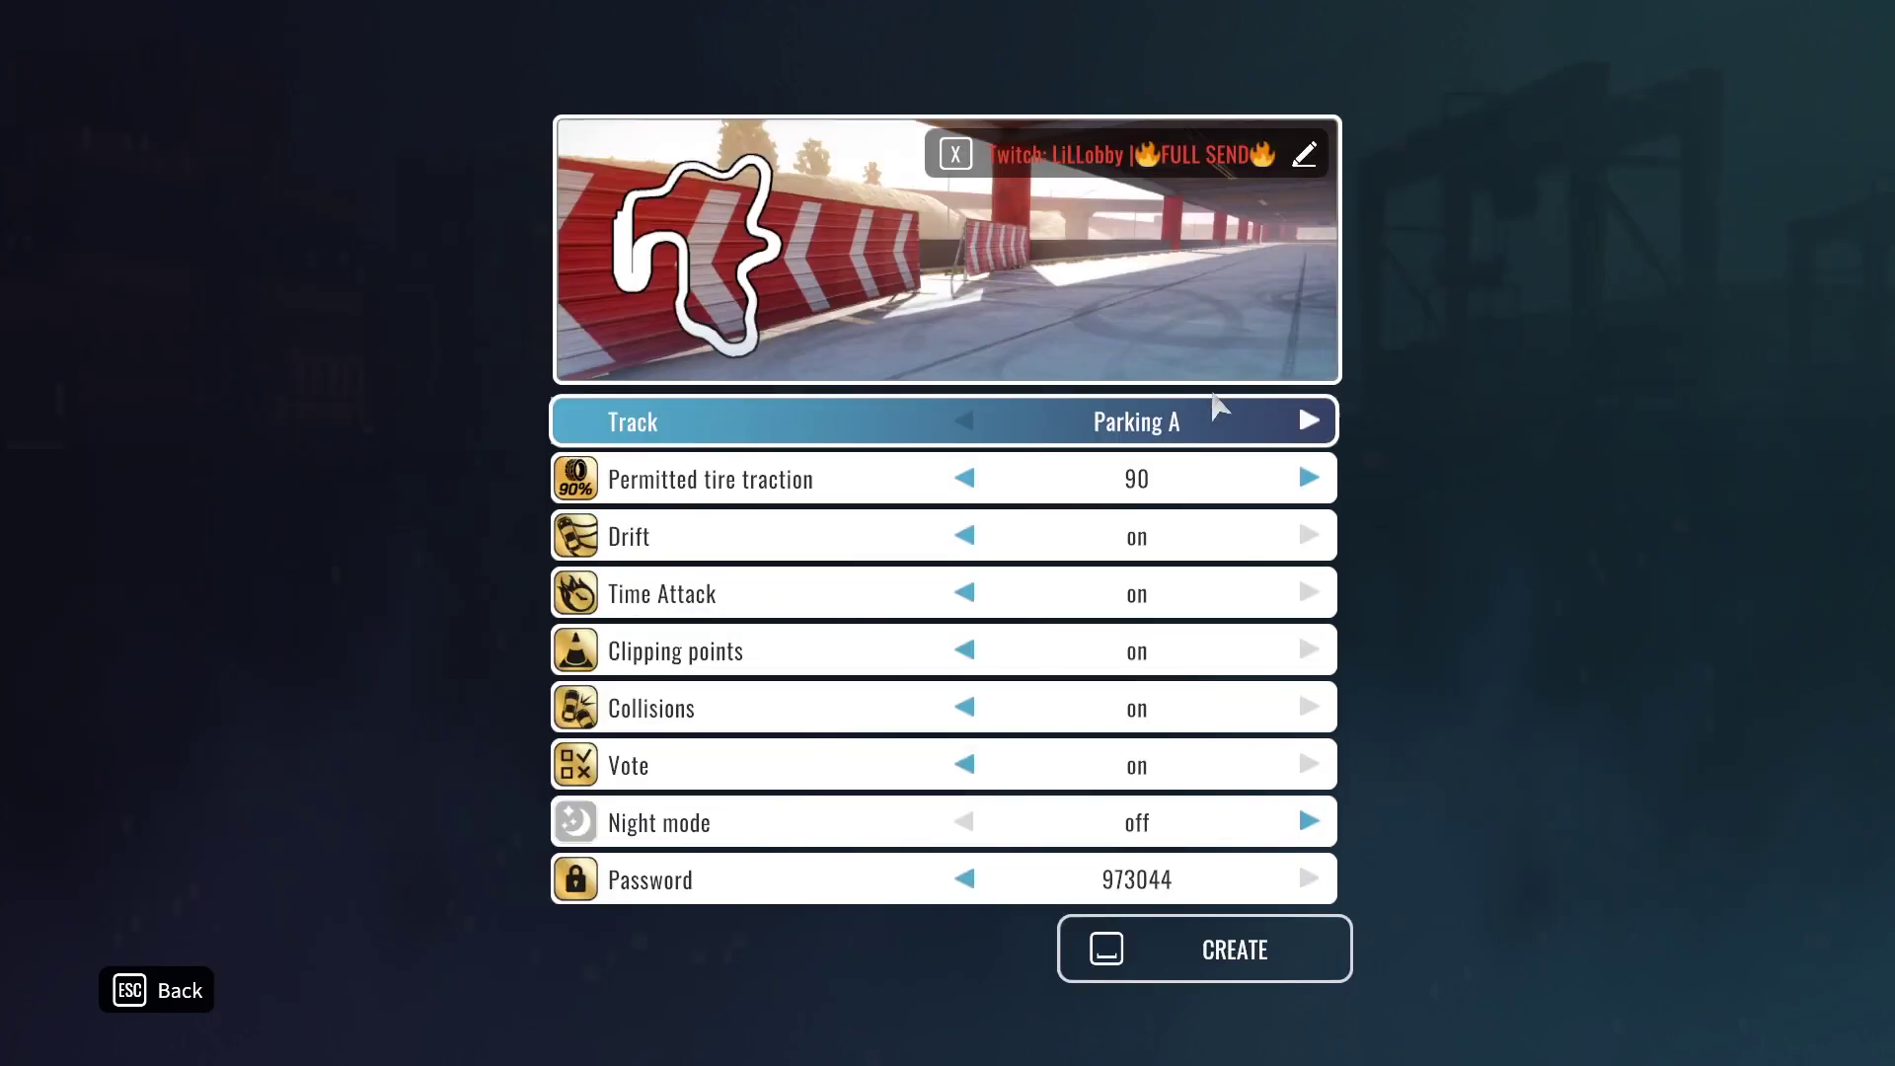
left_click(1217, 965)
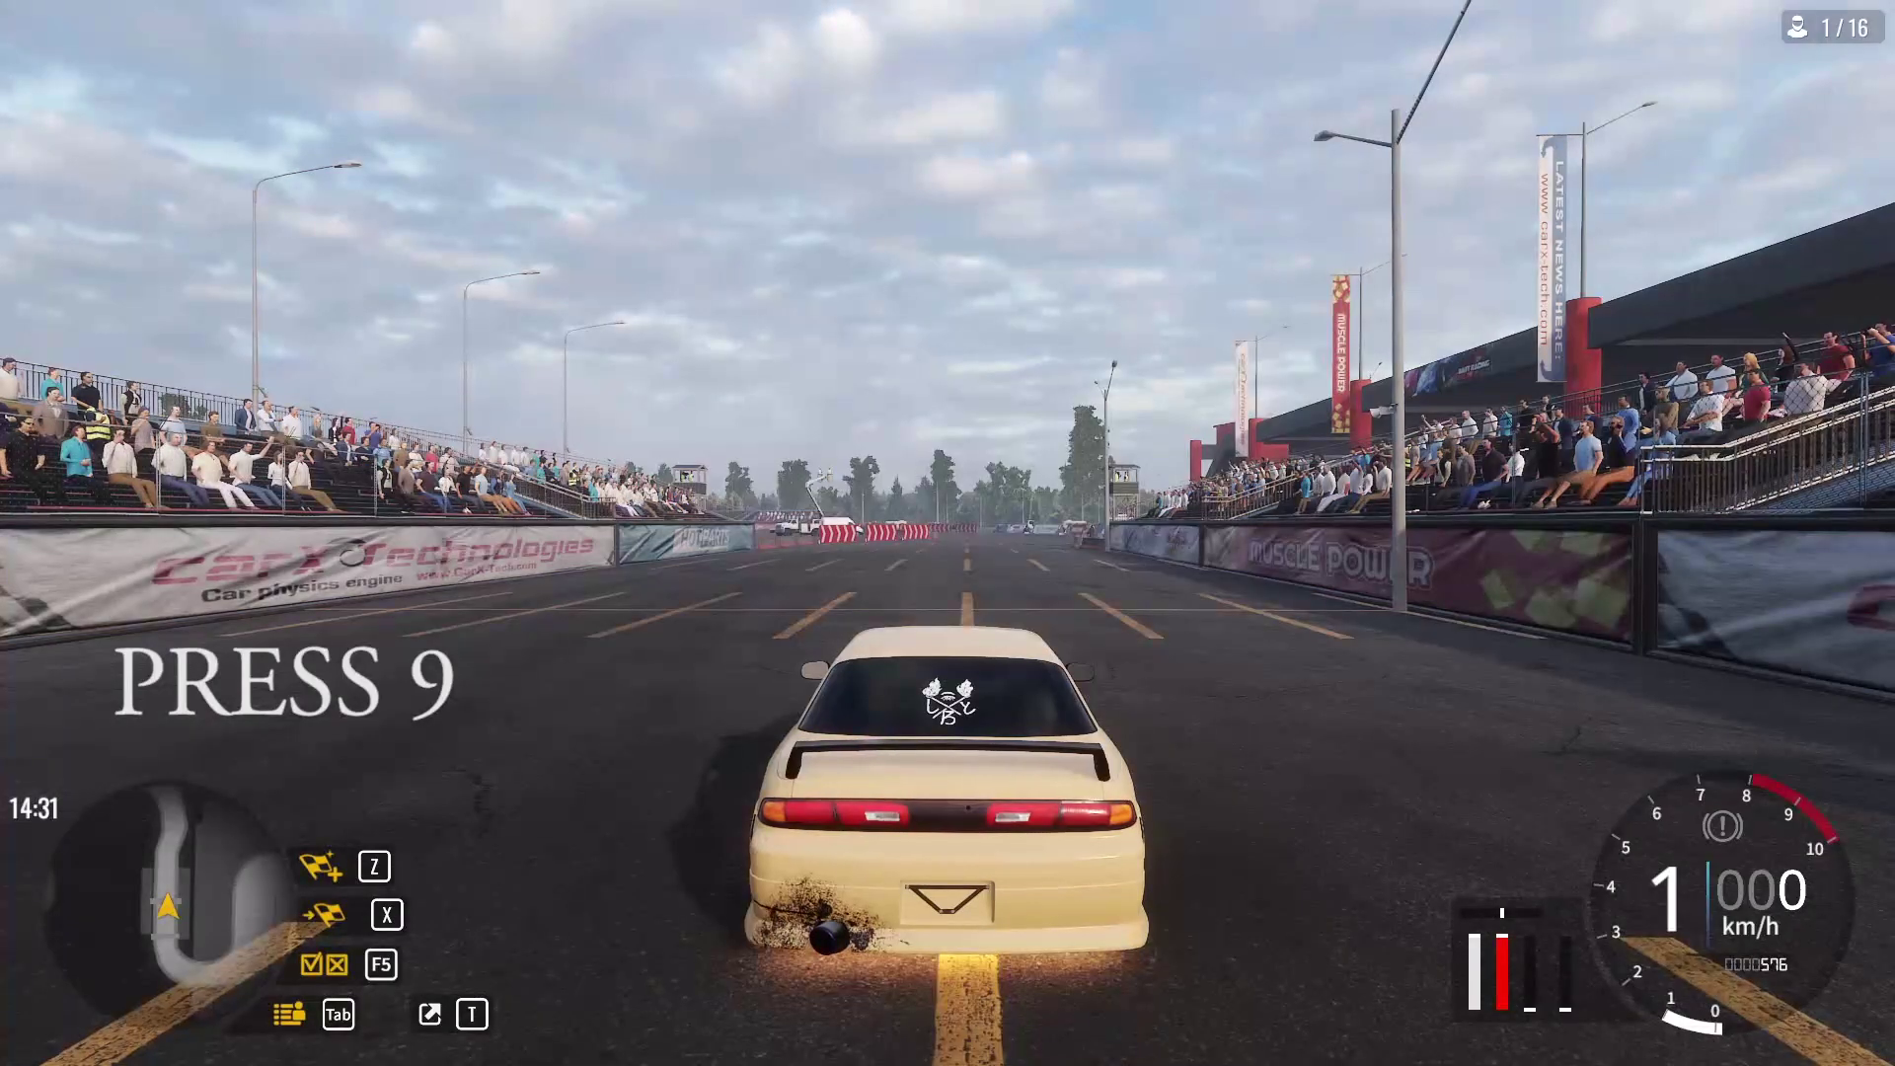
- Switch to the Japanese city highway, drive, toggle the Traffic Panel, and use bonnet camera
key("9")
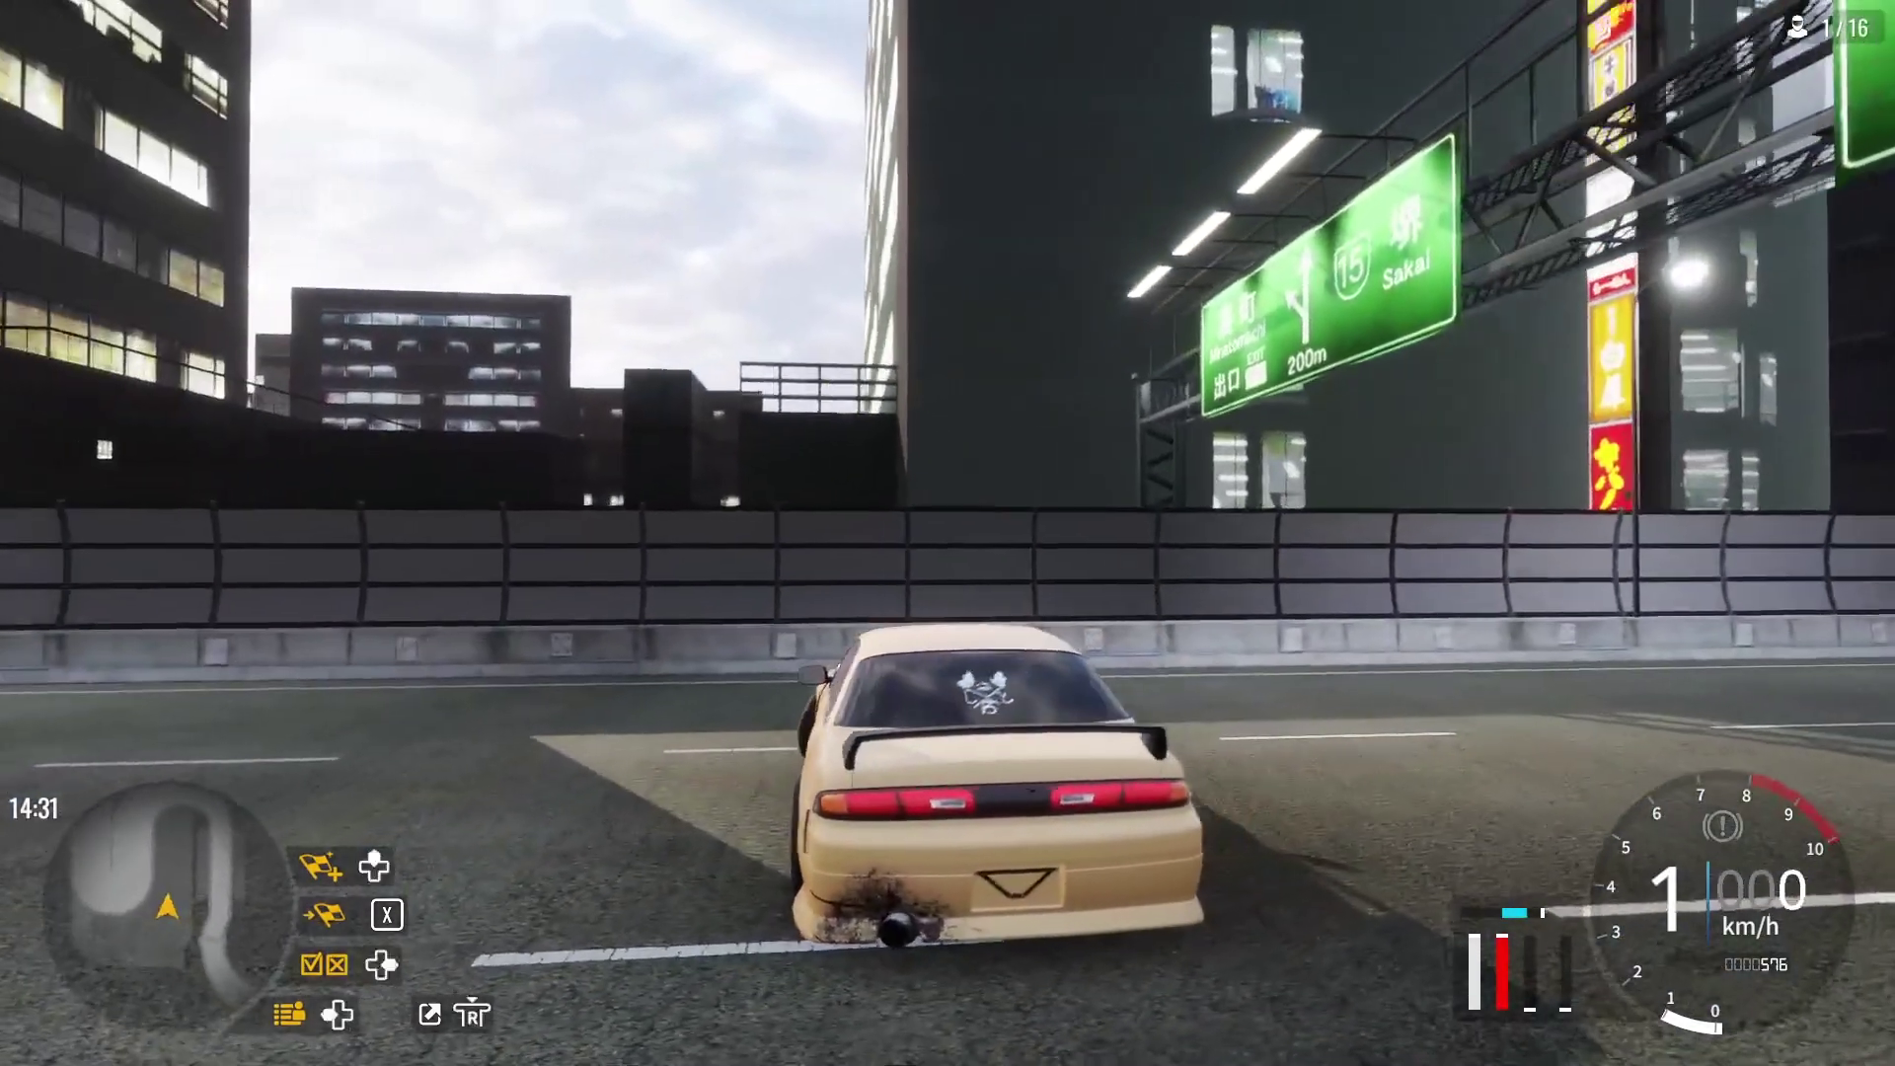
key("Up")
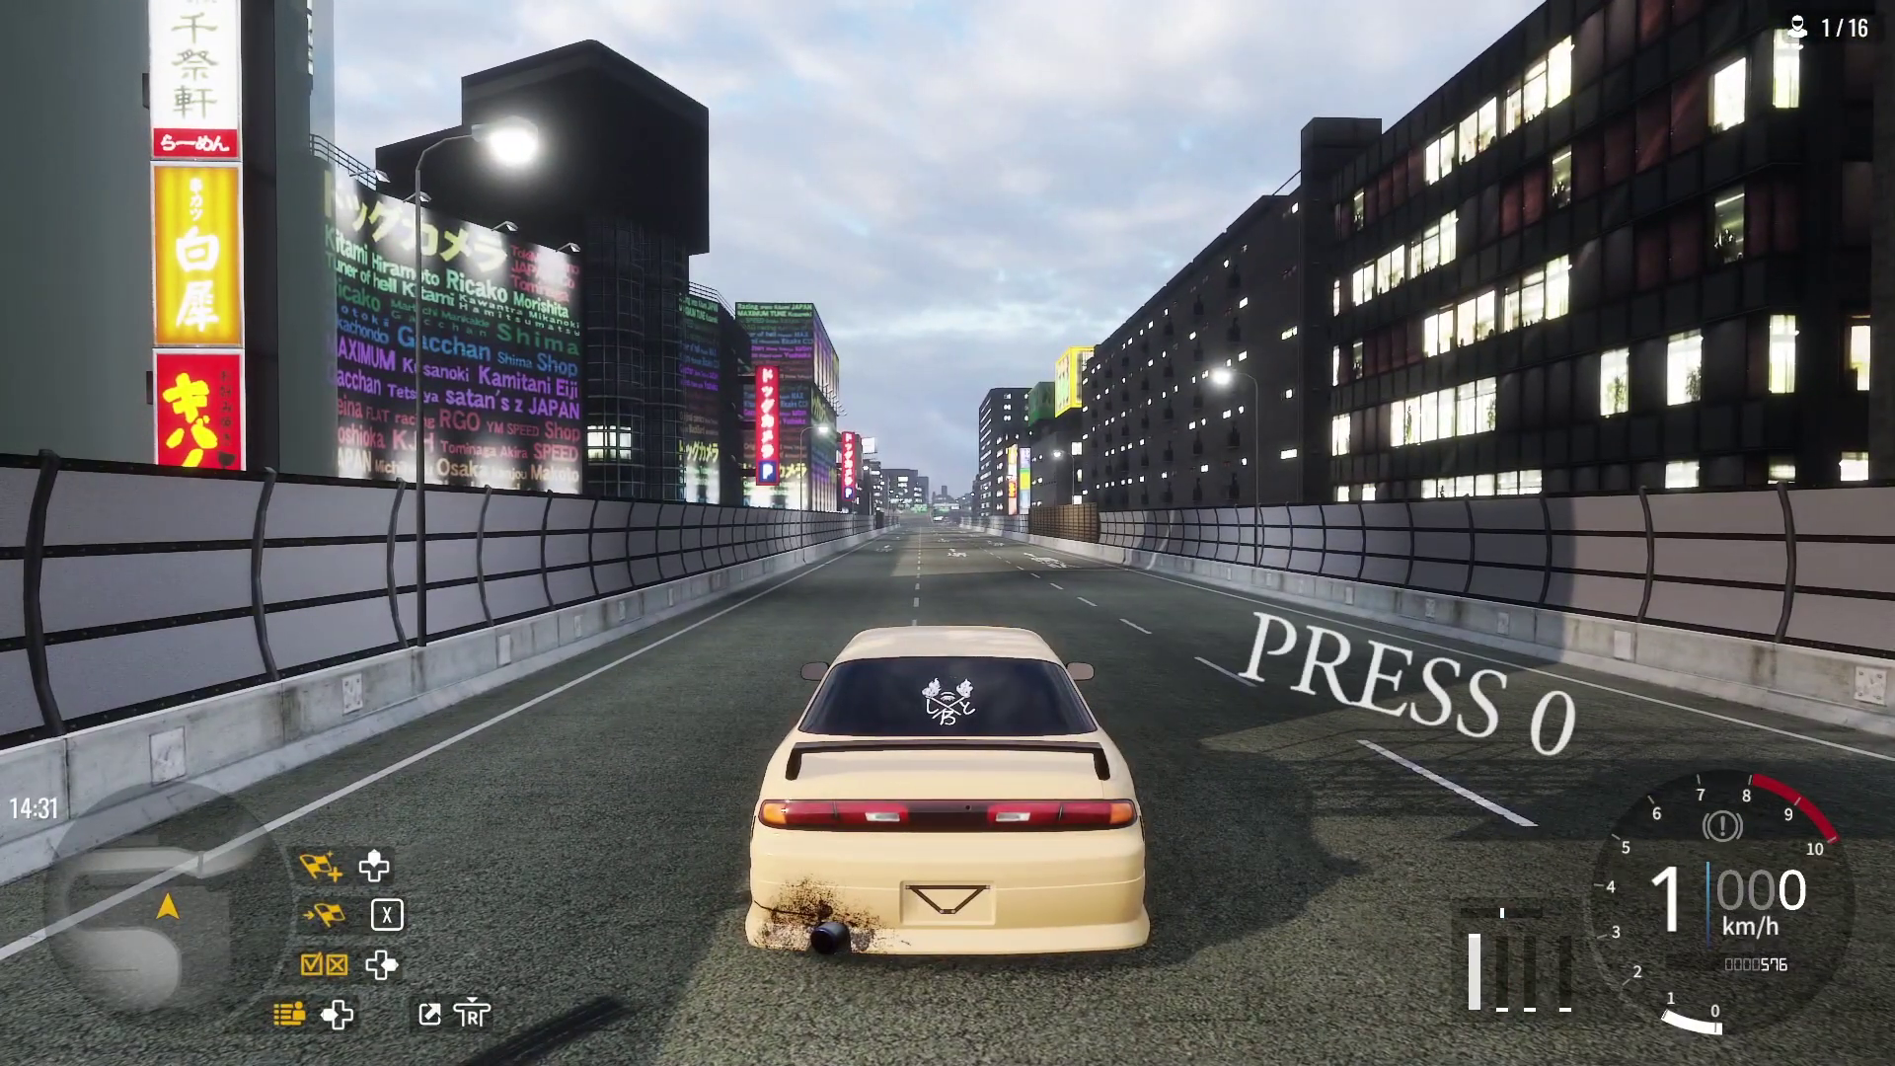
key("0")
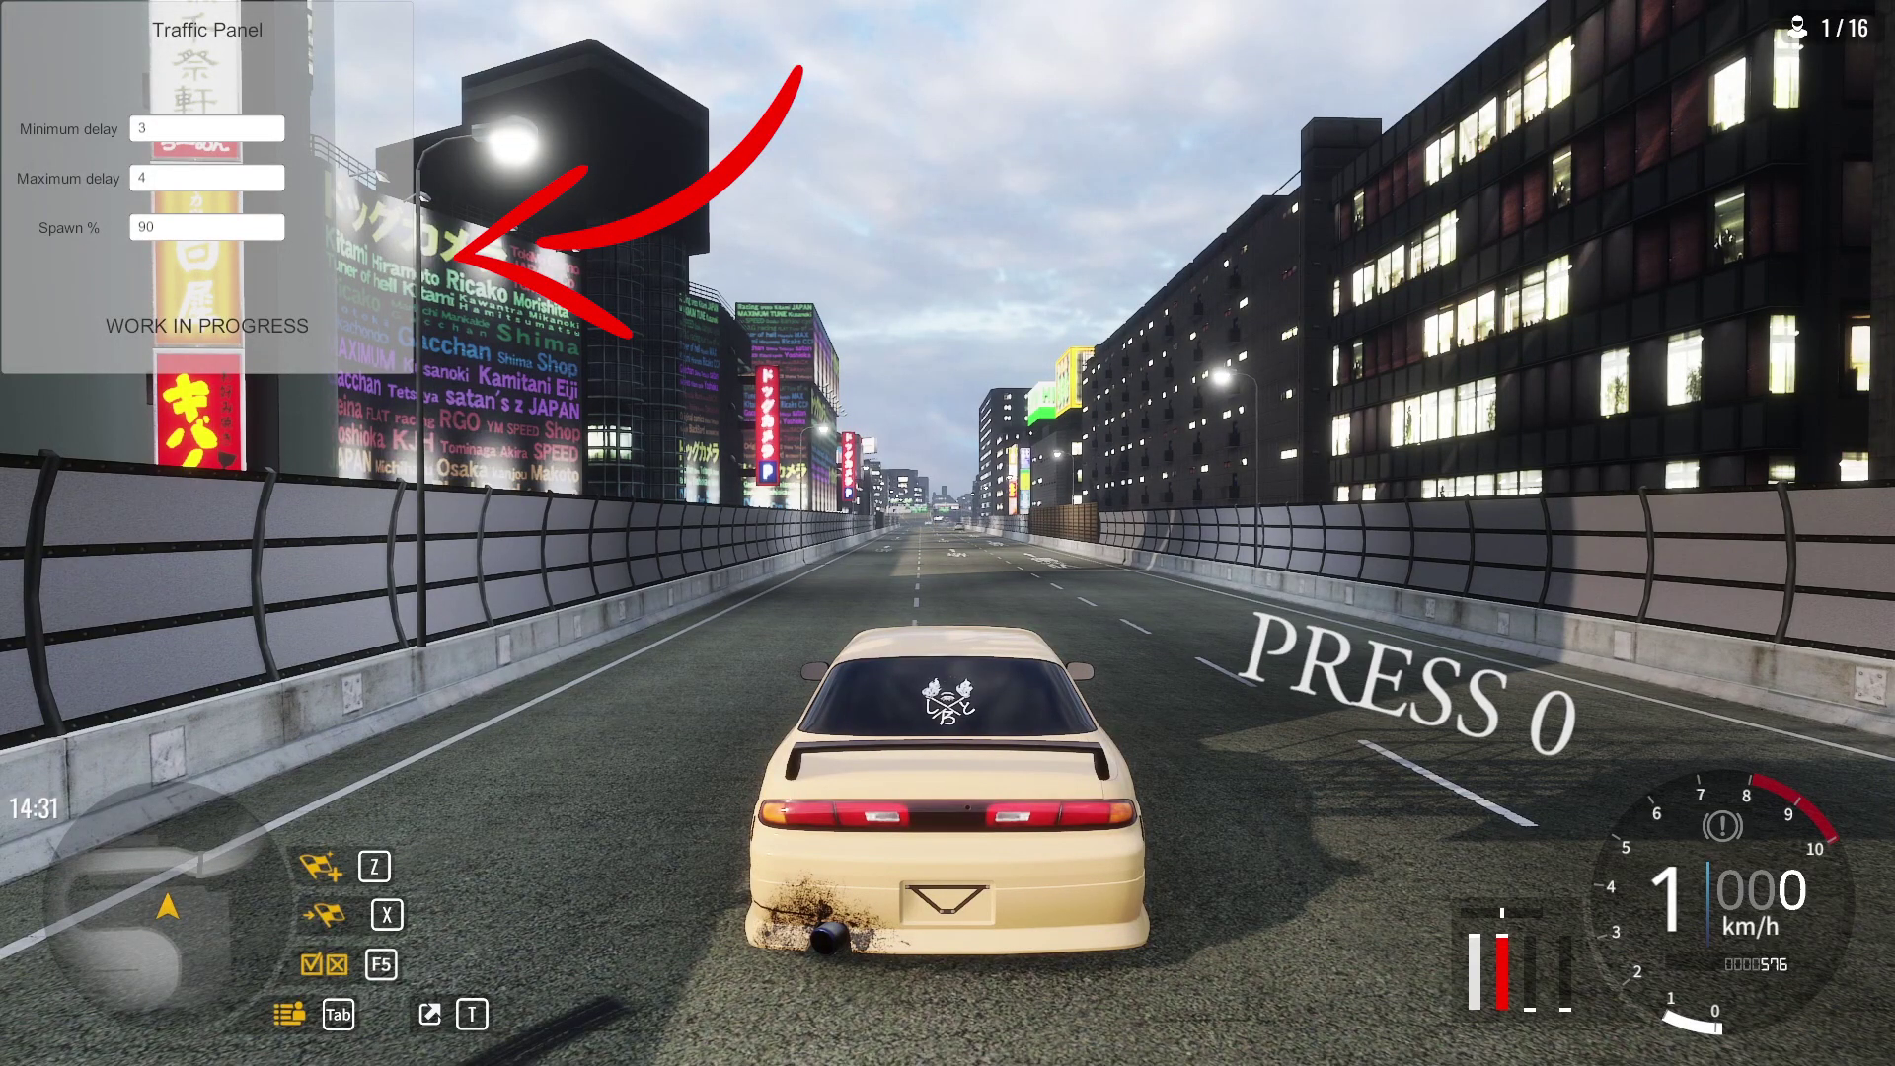
key("0")
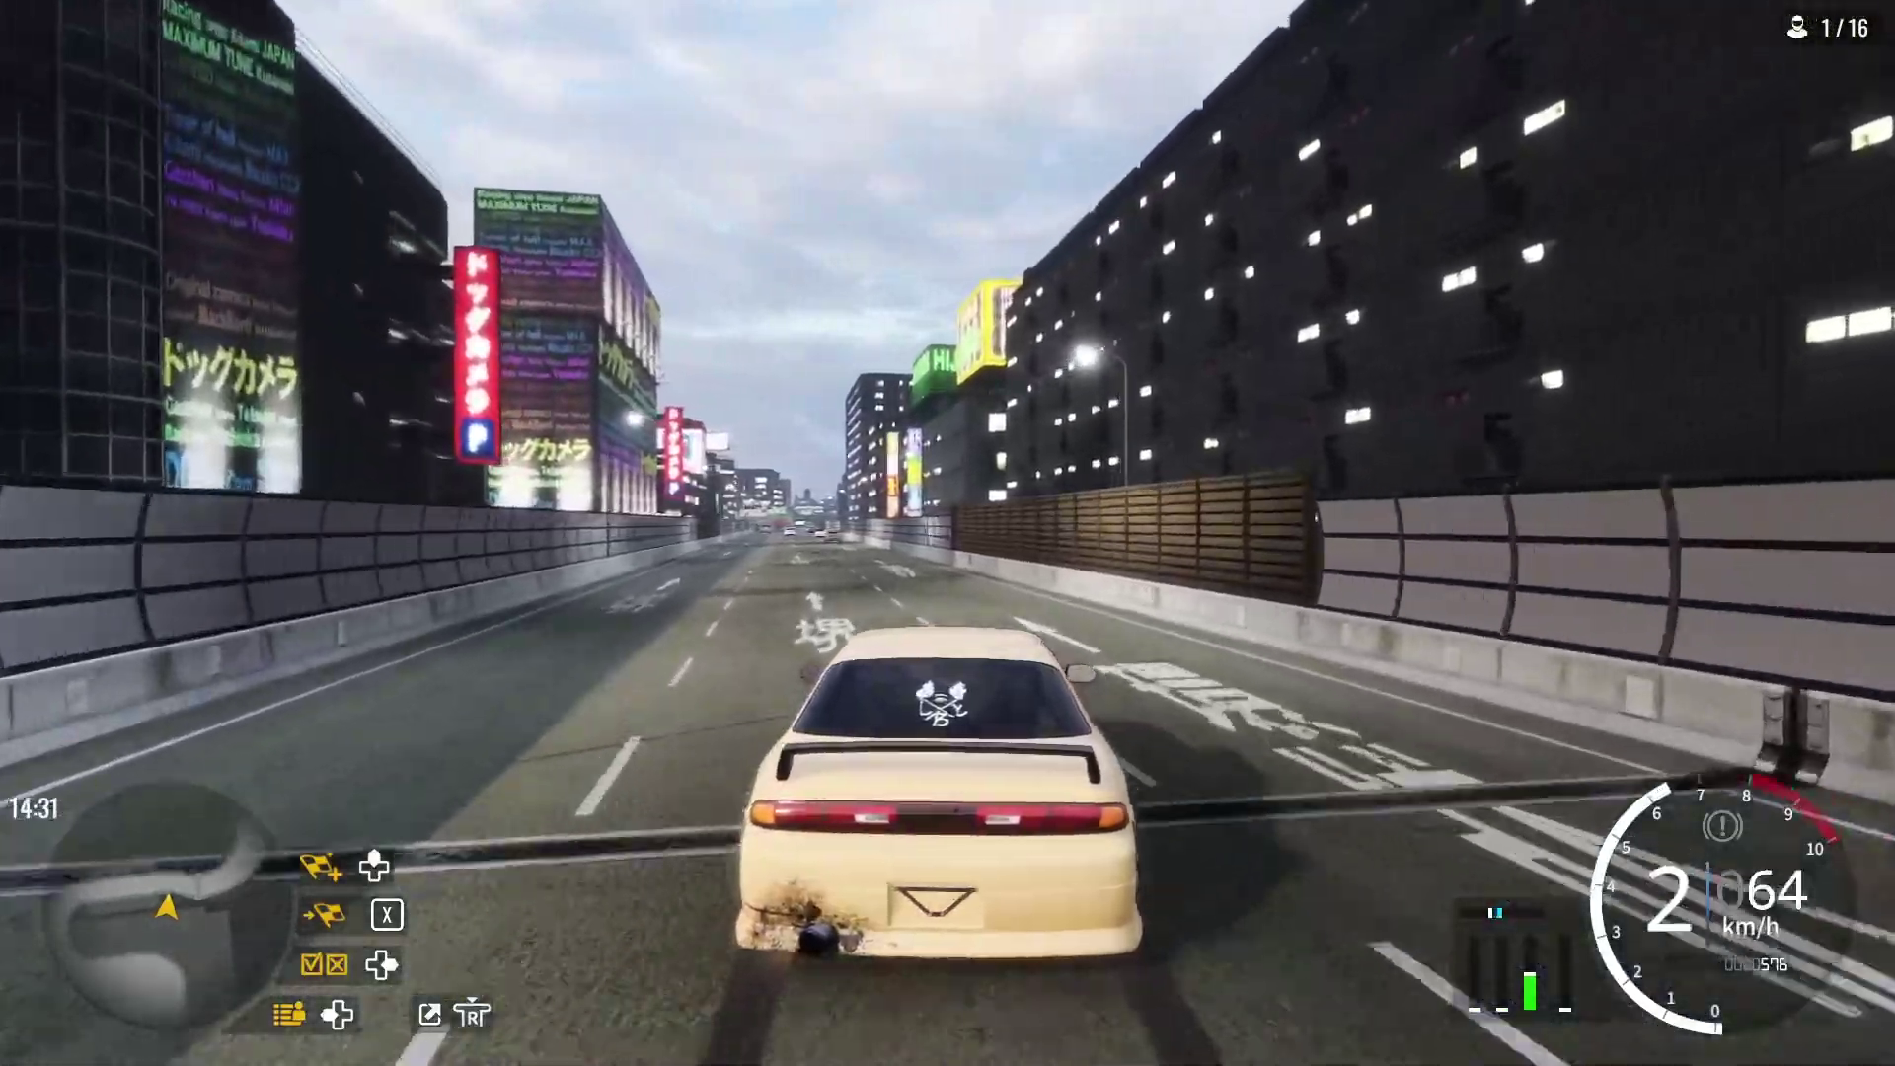
key("c")
key("c")
key("c")
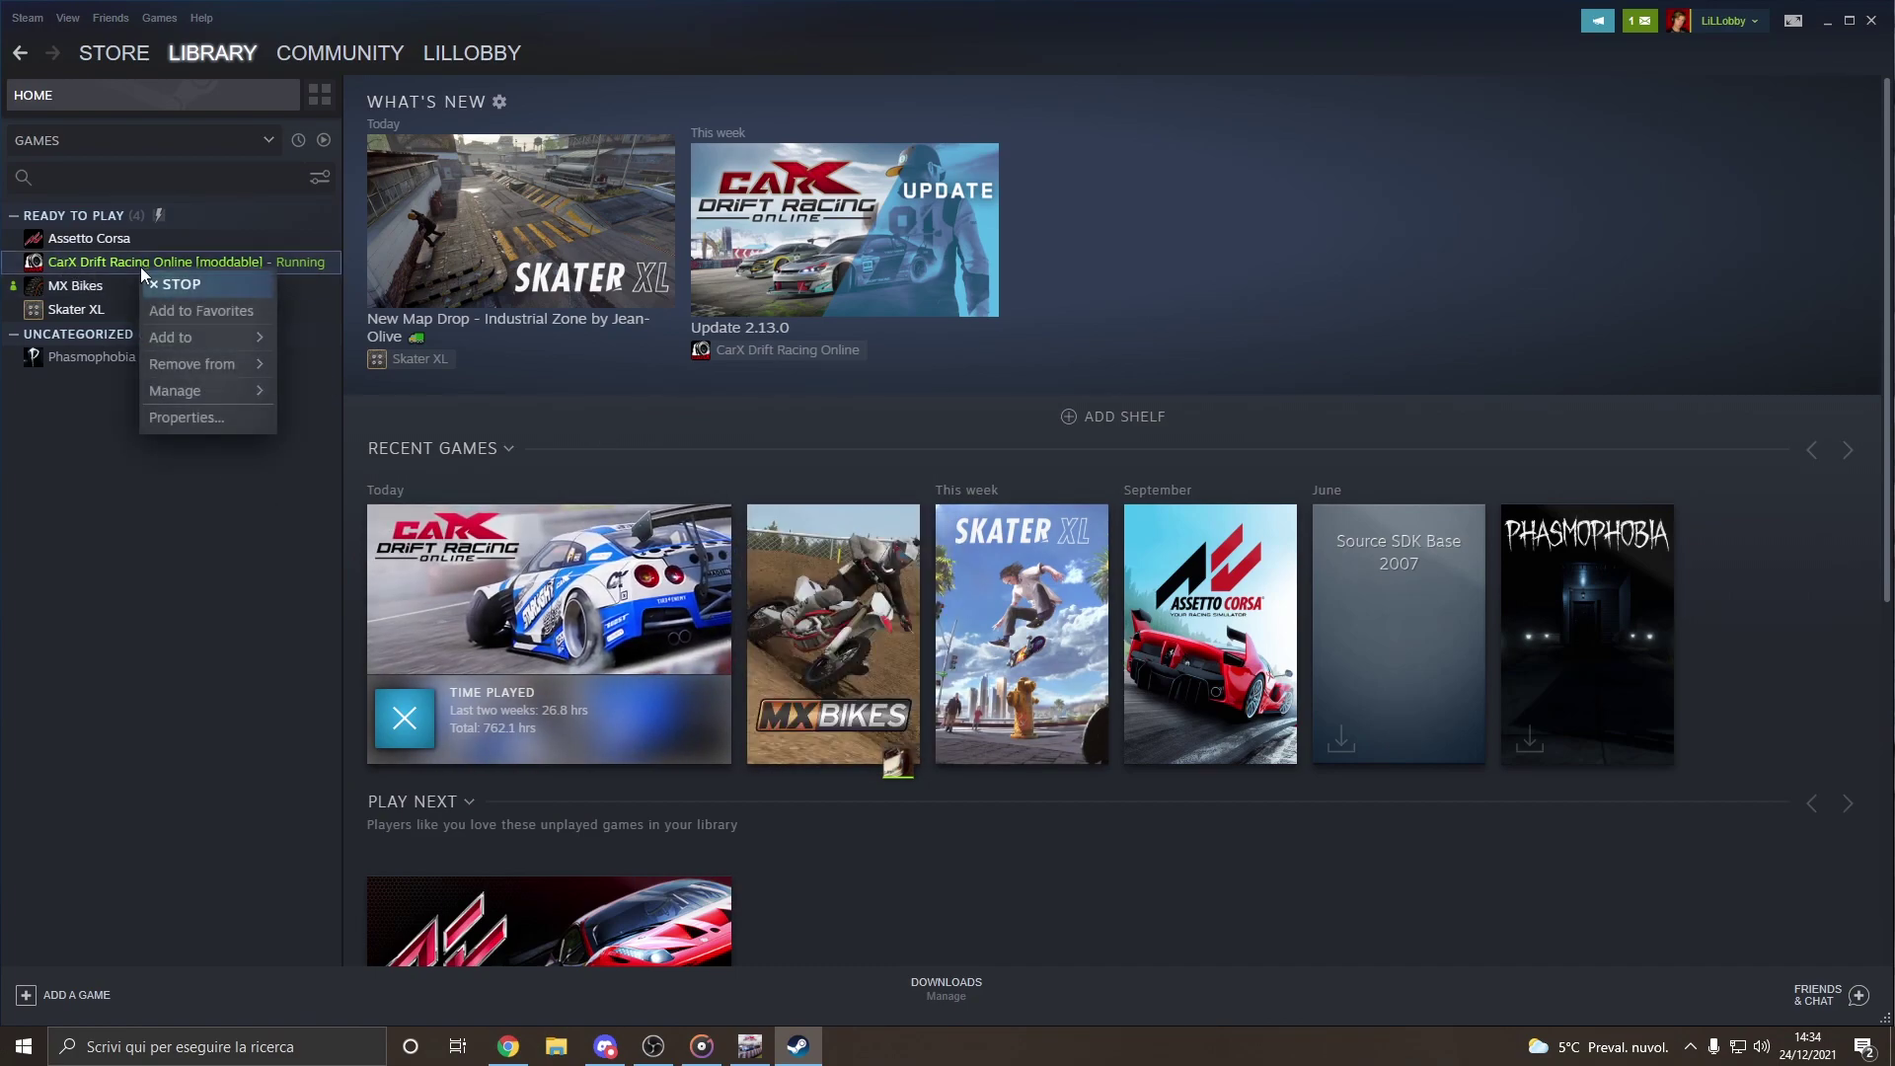
- Keep CarX Drift Racing Online on the 'moddable - Public moddable branch' beta in Steam Properties
left_click(206, 421)
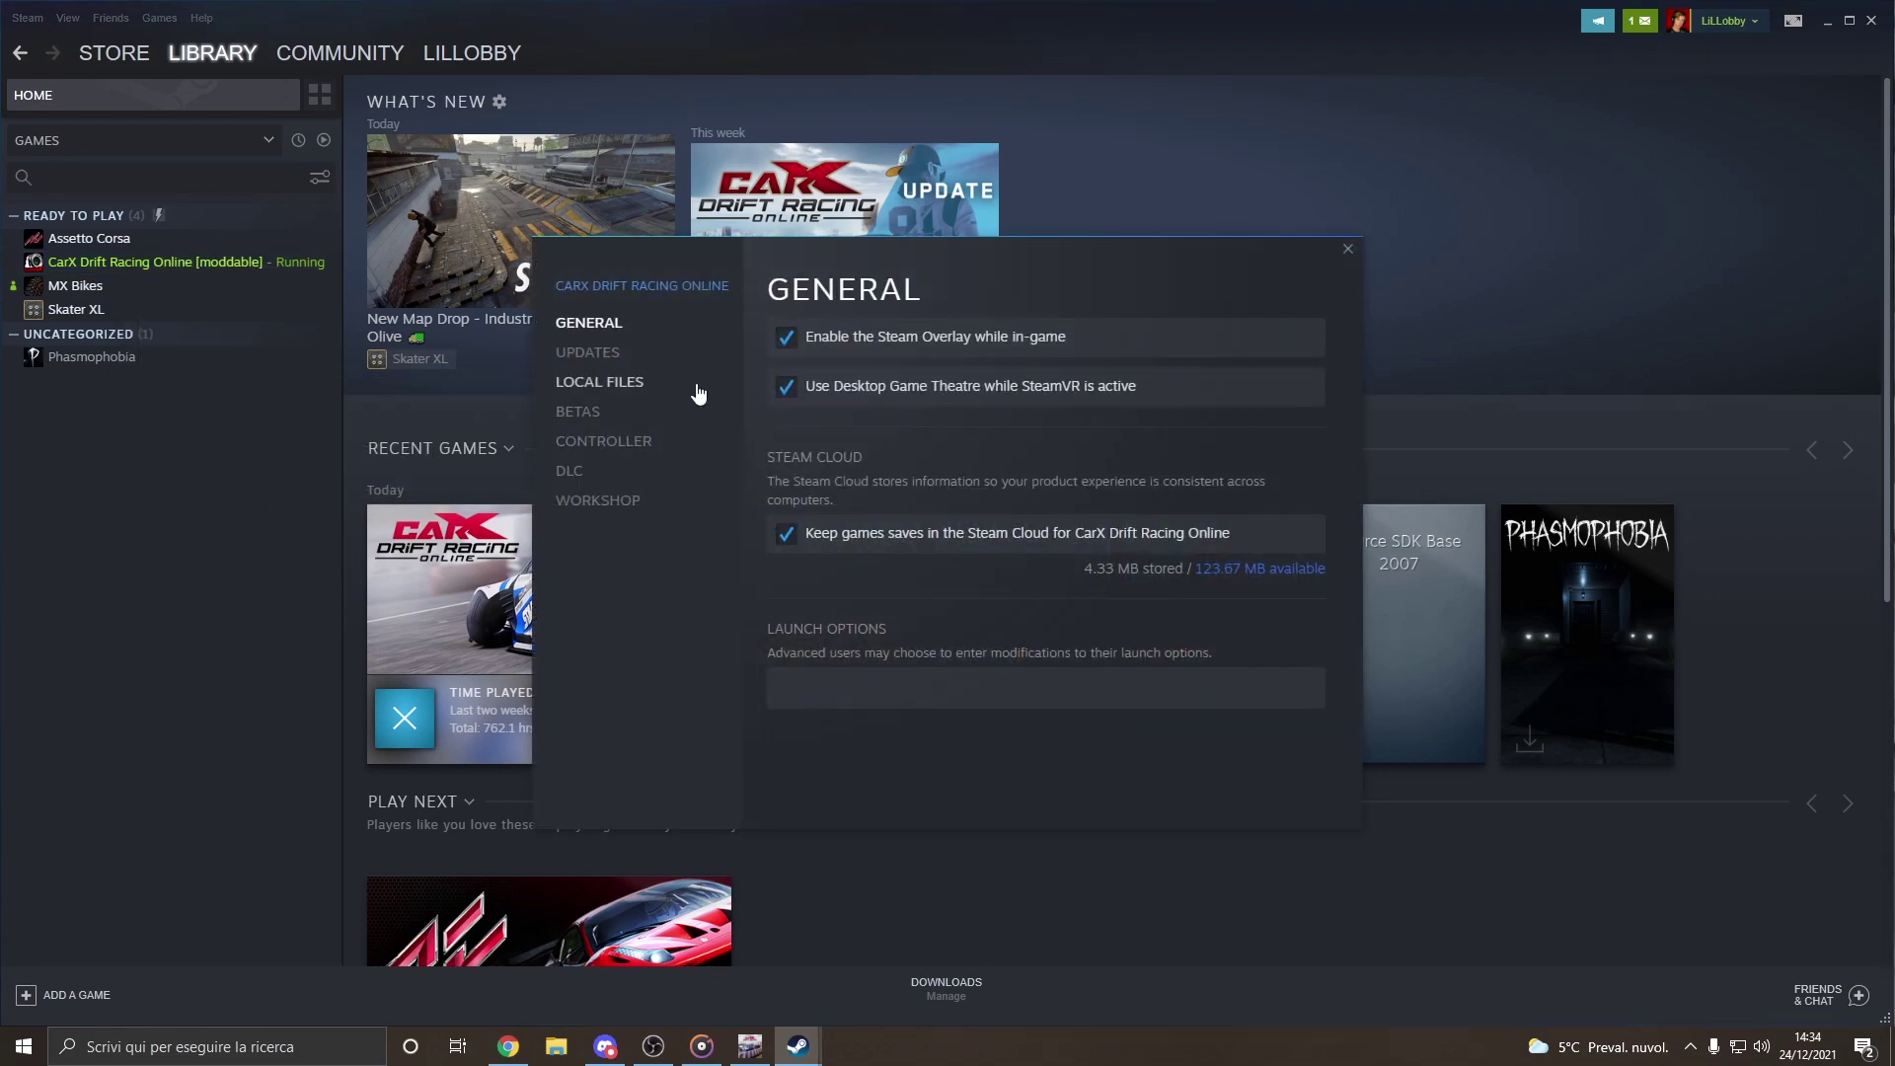
left_click(576, 415)
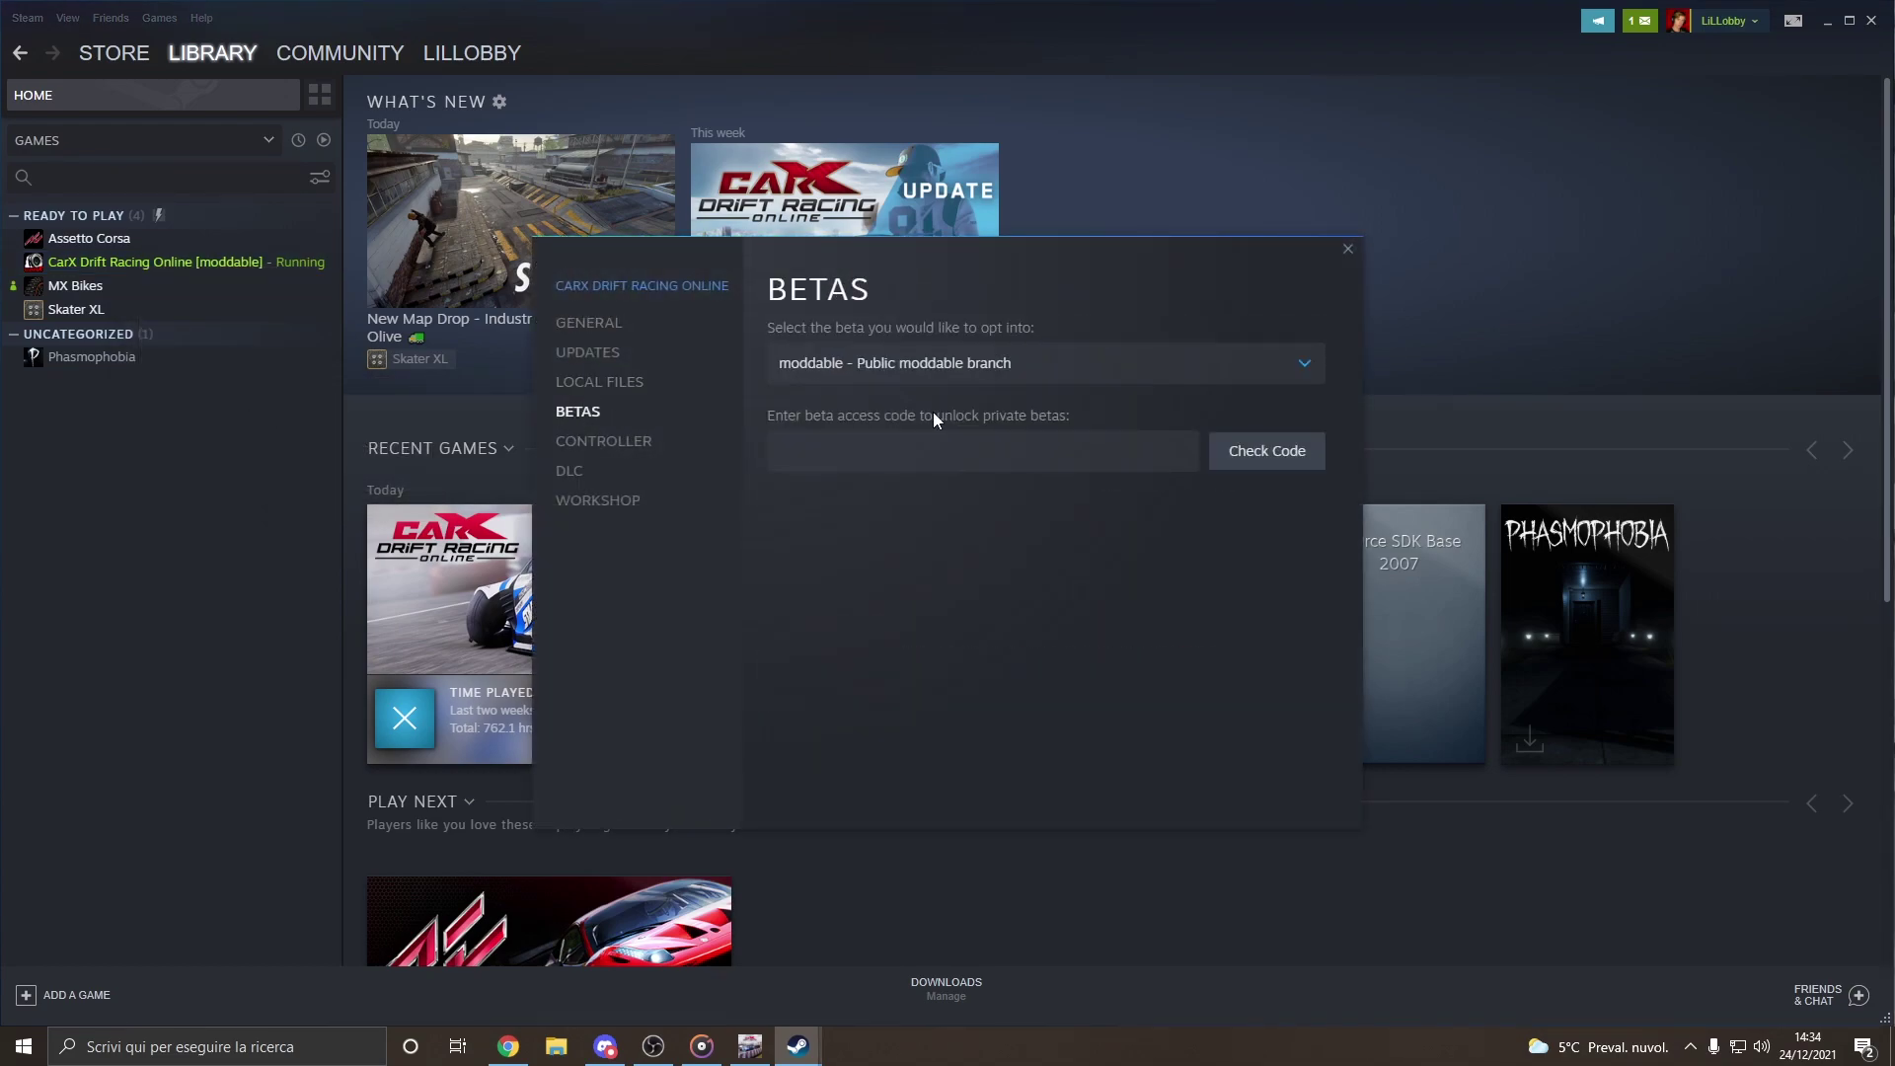
left_click(928, 362)
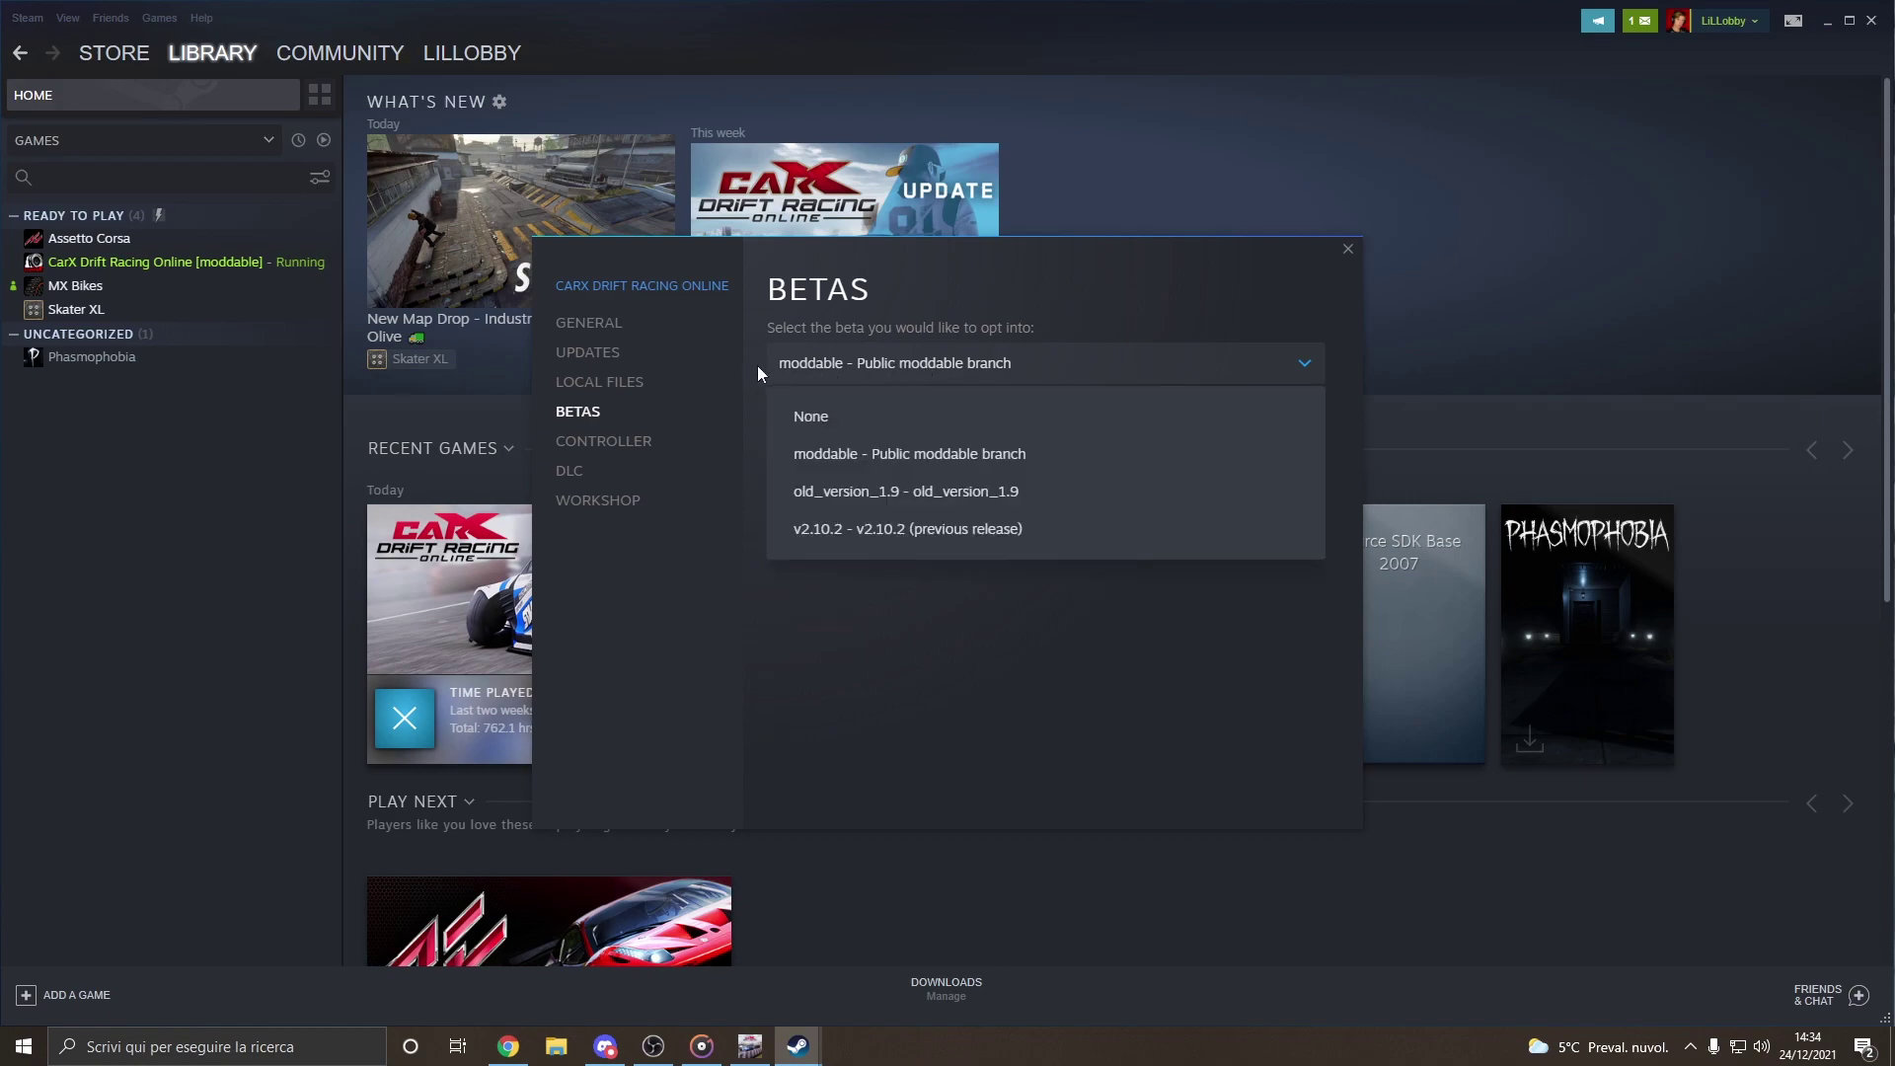
left_click(985, 364)
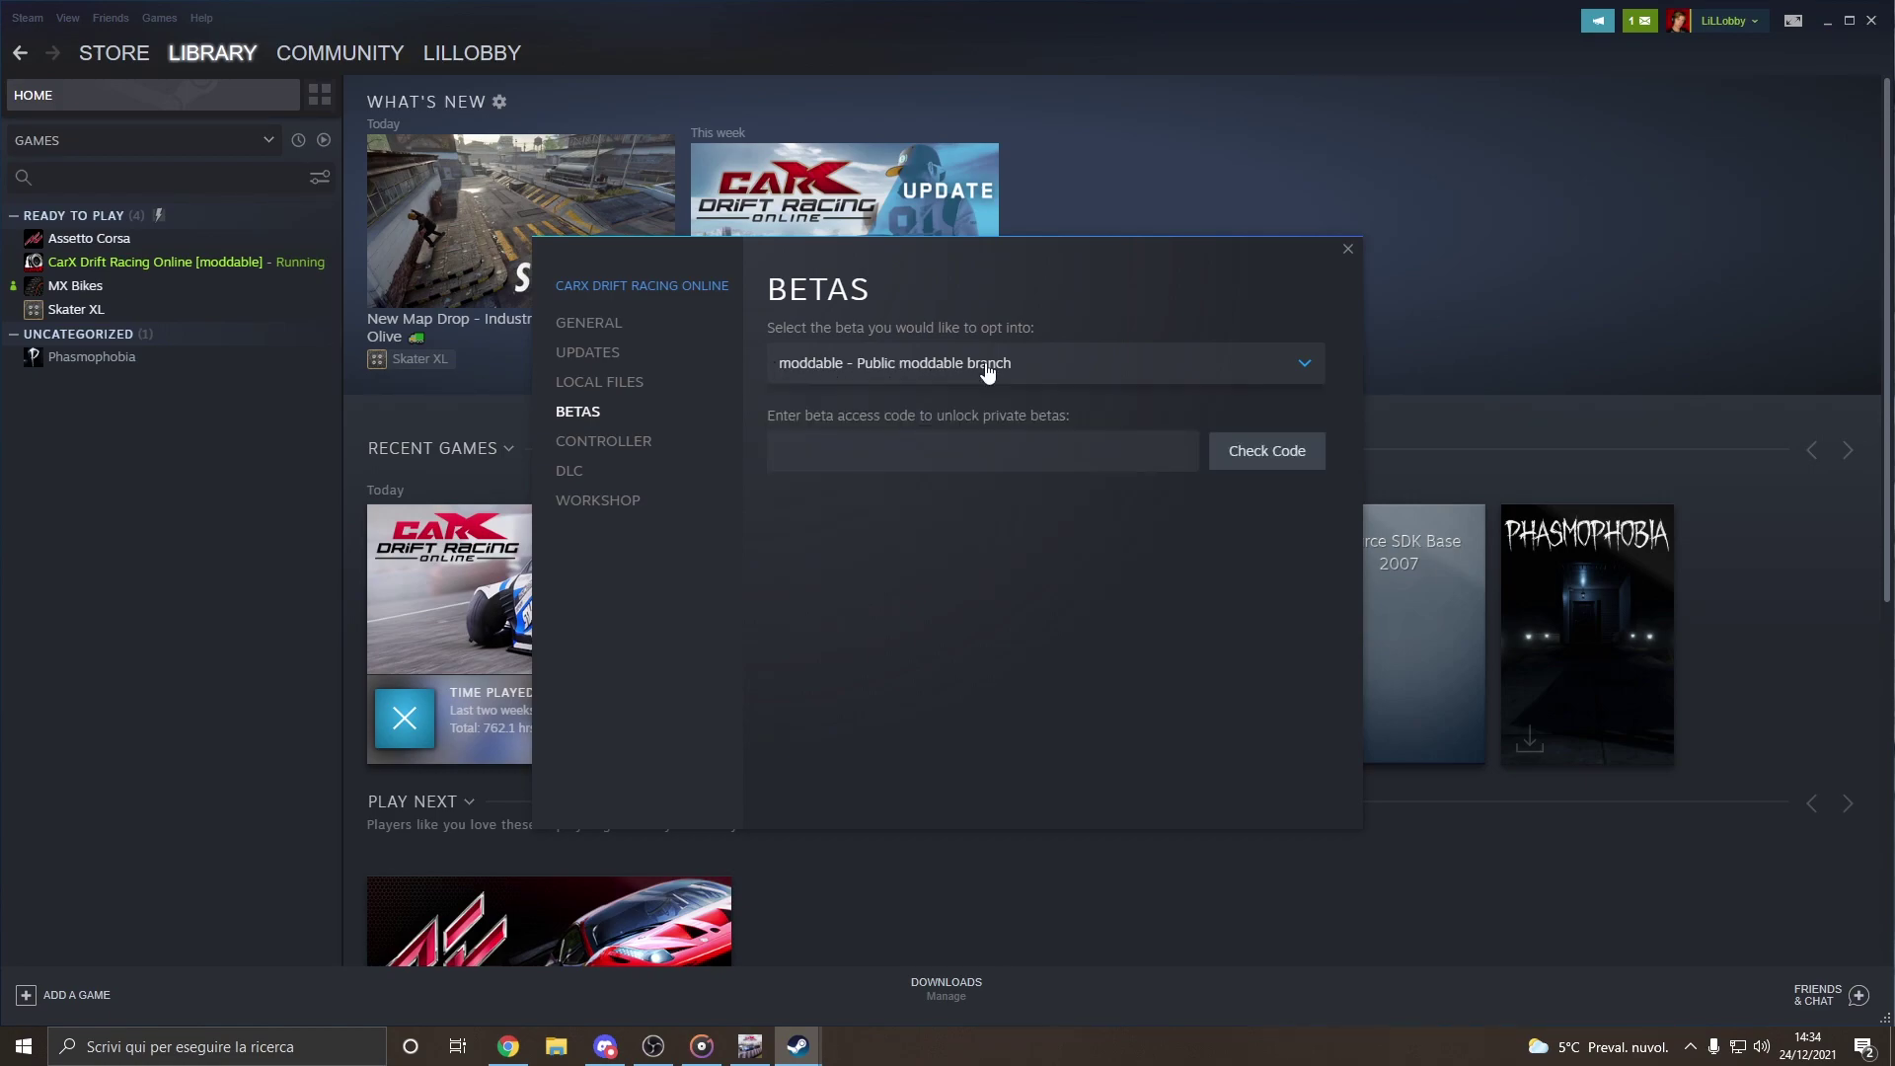
left_click(1348, 255)
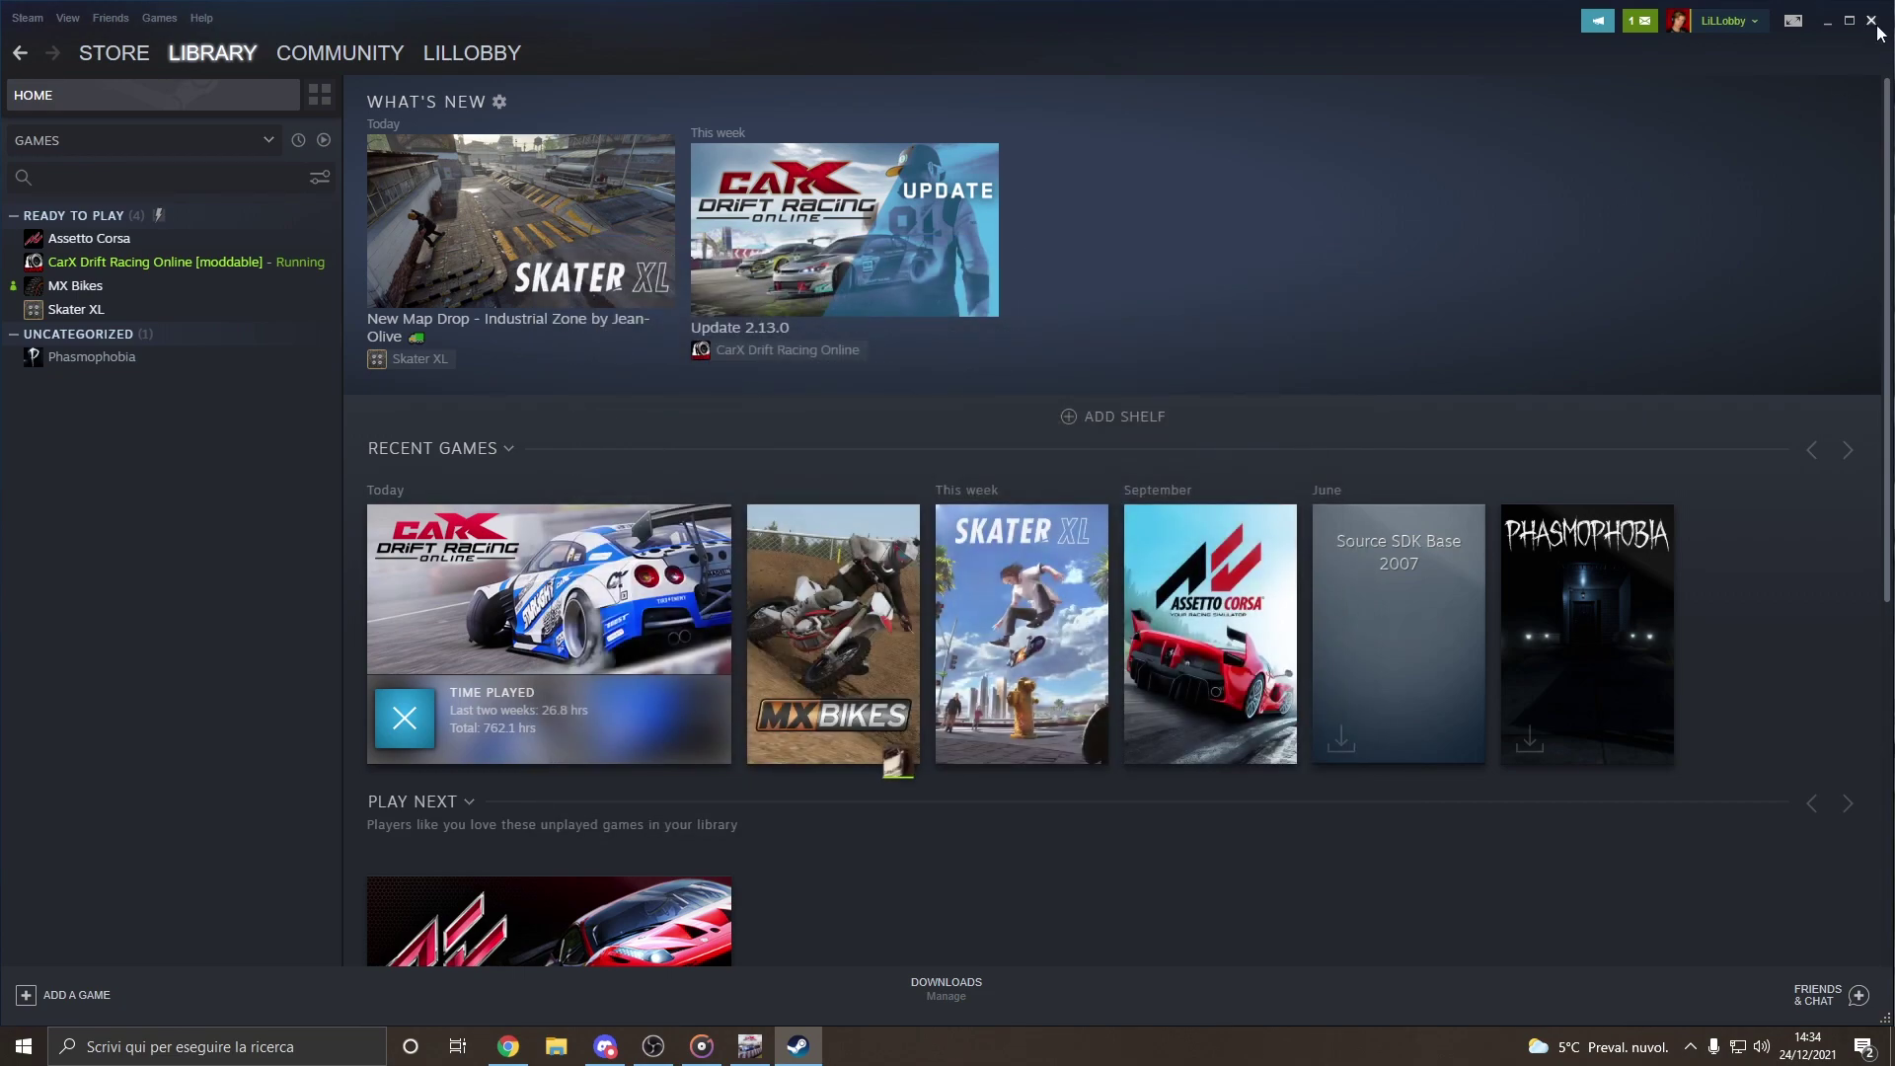
left_click(1829, 22)
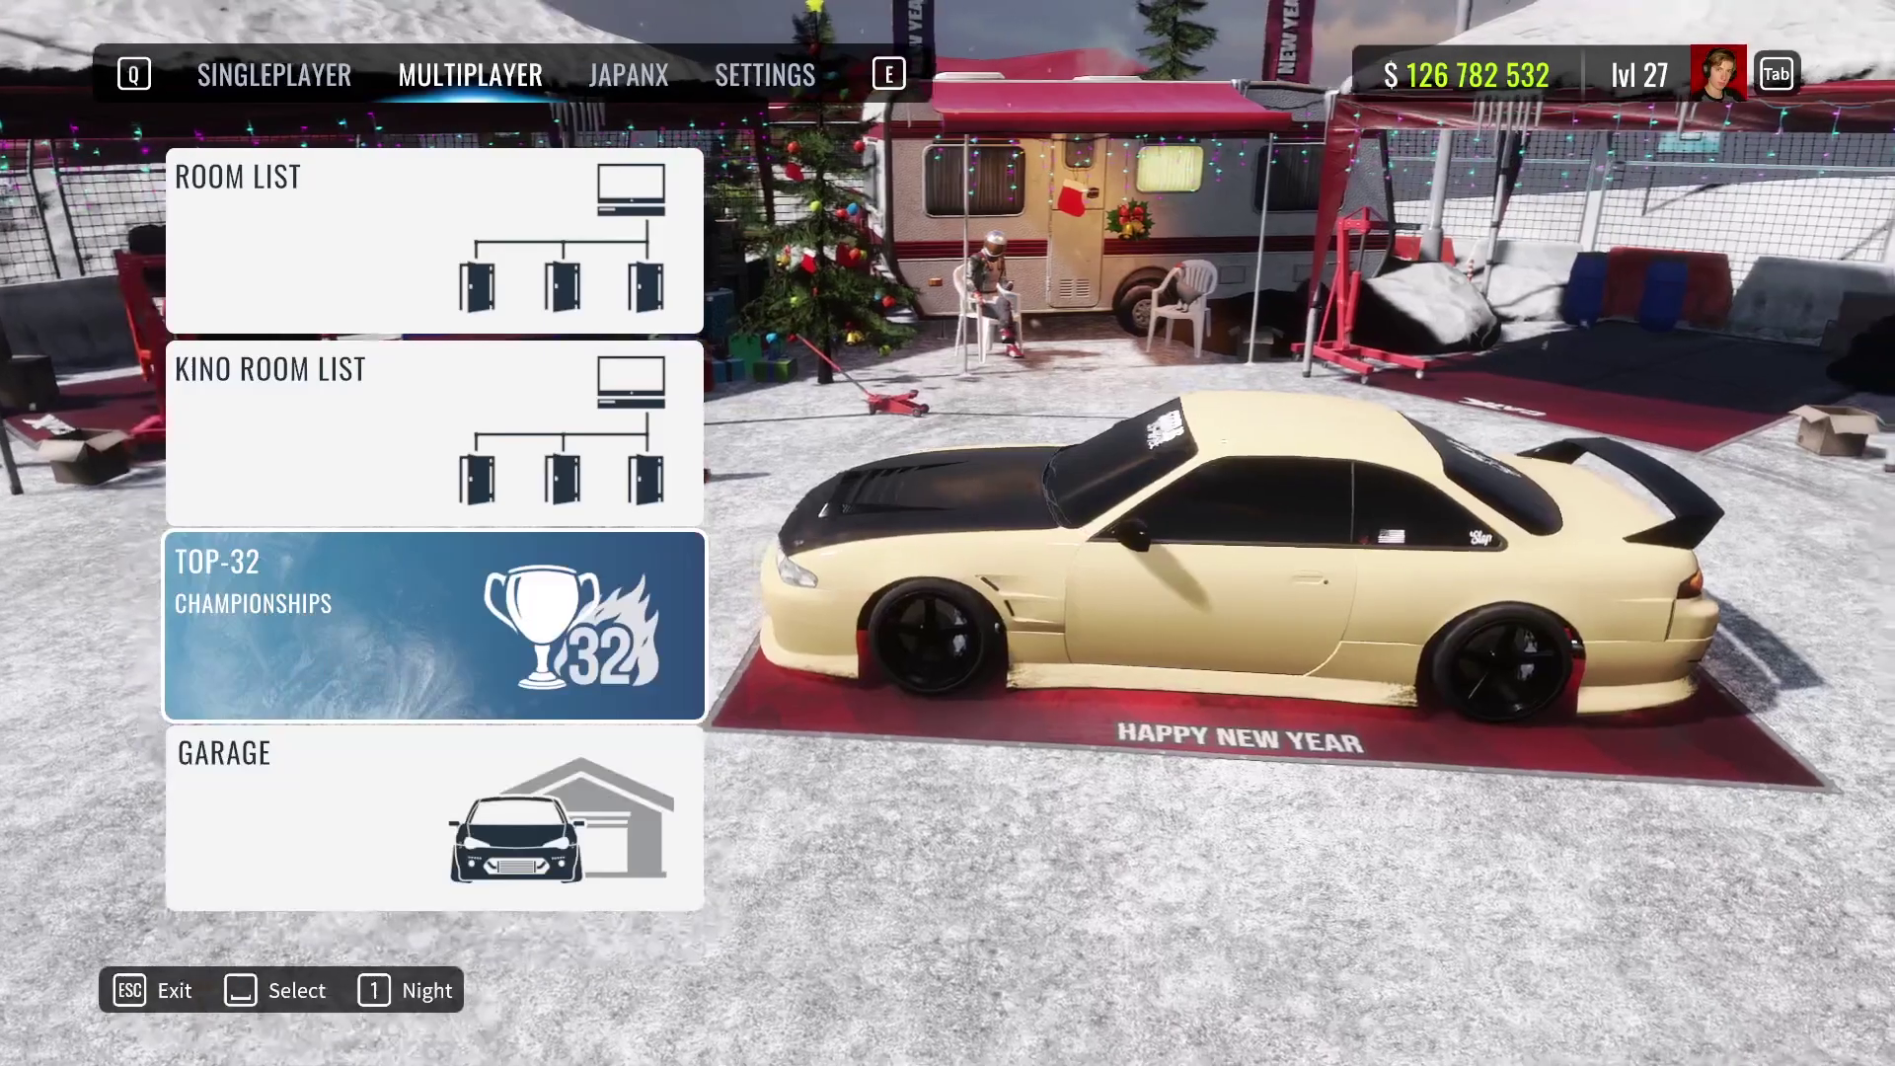